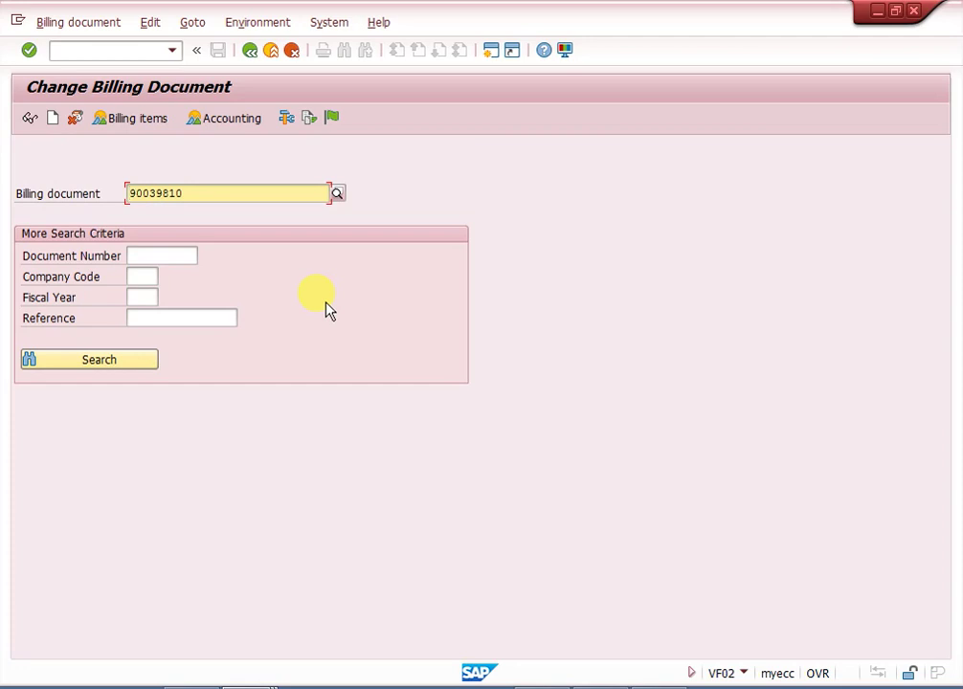
# Step: Issue the billing document's output, preview the RD00 invoice printout from header to final amount, and return to the initial screen
pyautogui.click(63, 30)
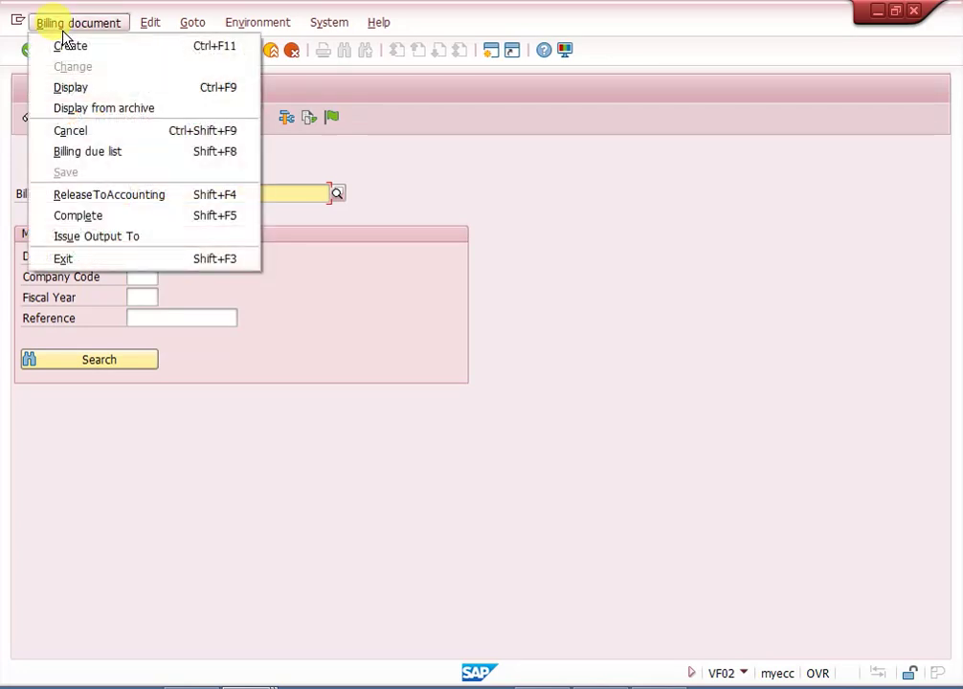
pyautogui.click(86, 237)
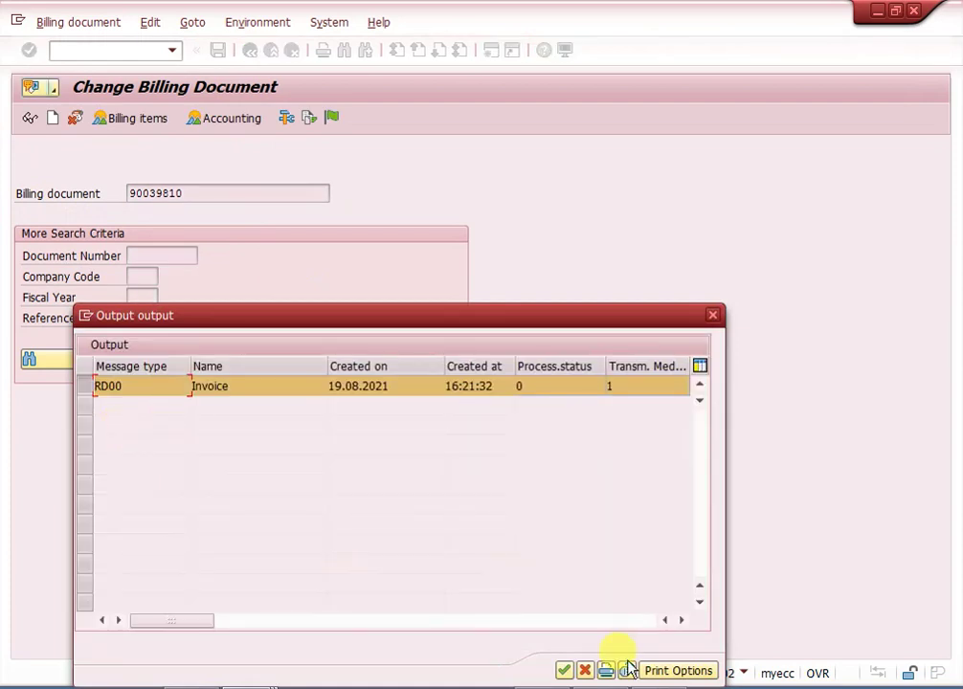
pyautogui.click(627, 671)
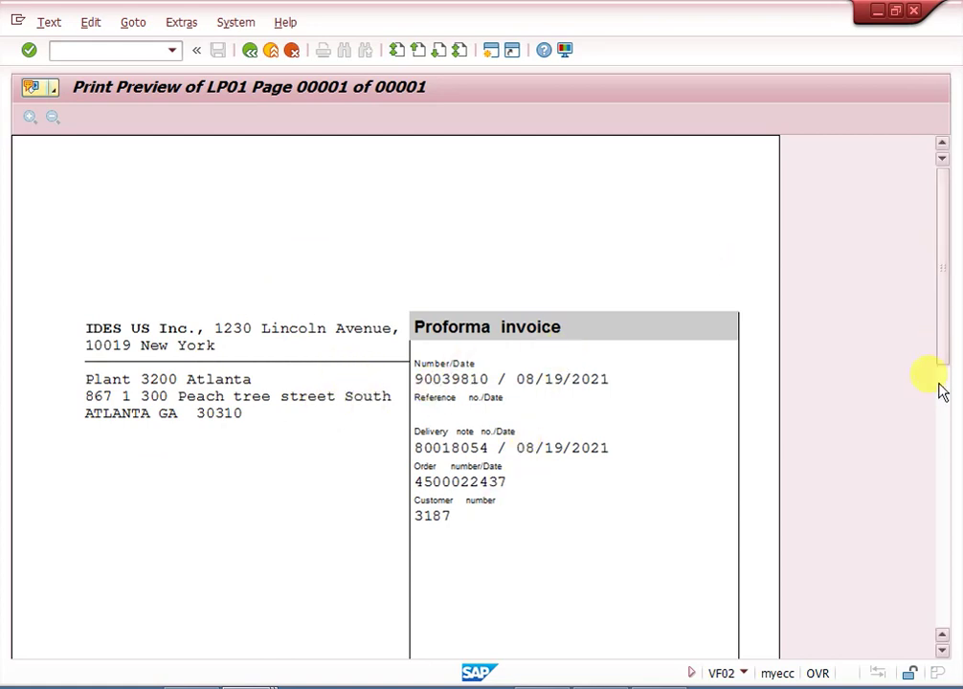
pyautogui.click(941, 443)
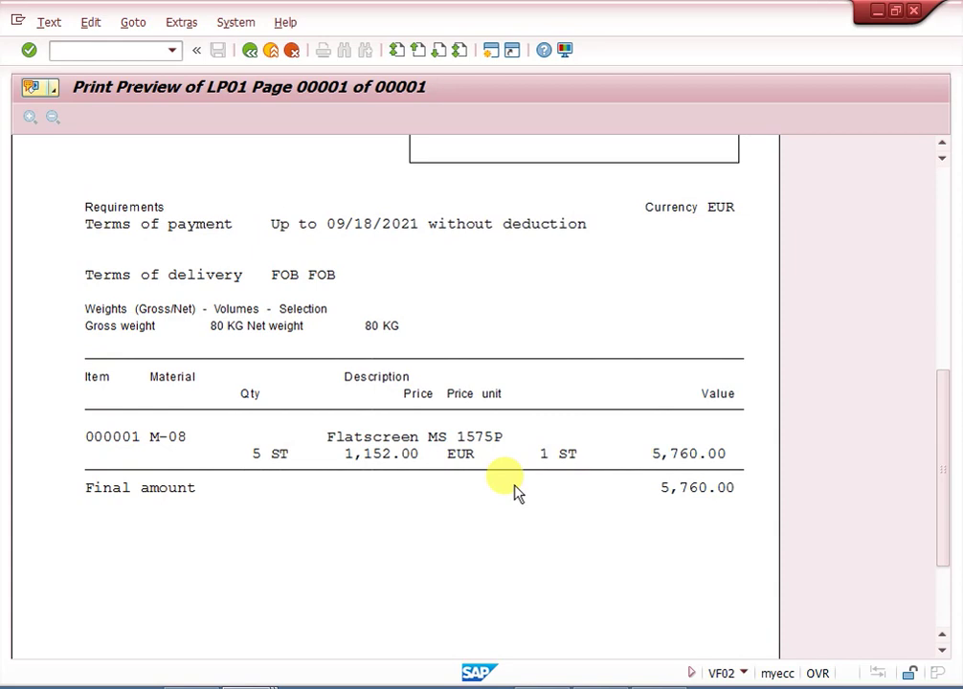
pyautogui.moveTo(943, 402); pyautogui.dragTo(946, 209)
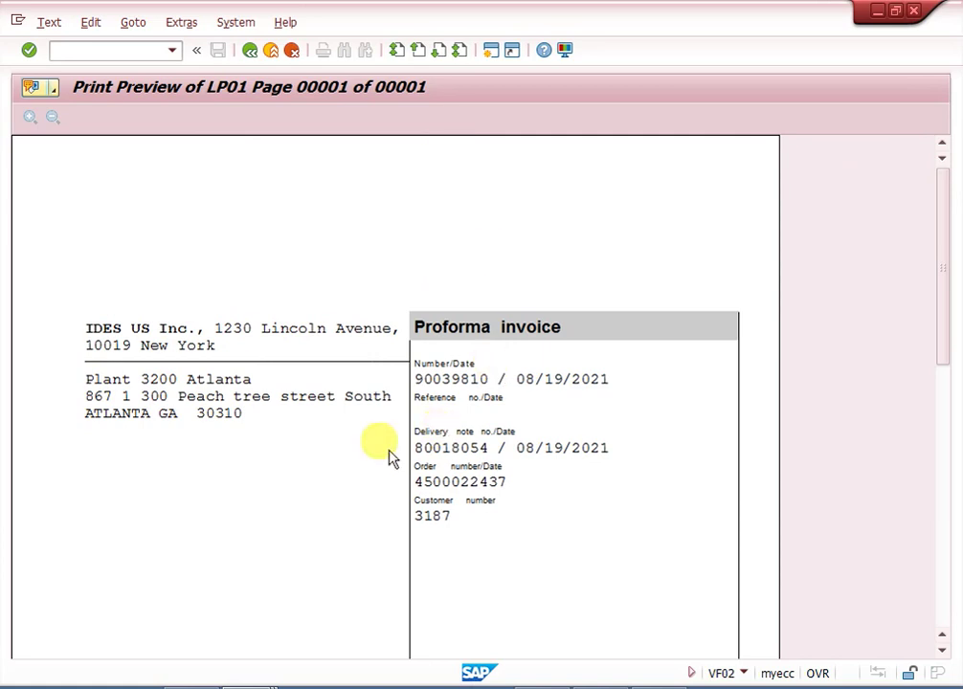
pyautogui.click(251, 60)
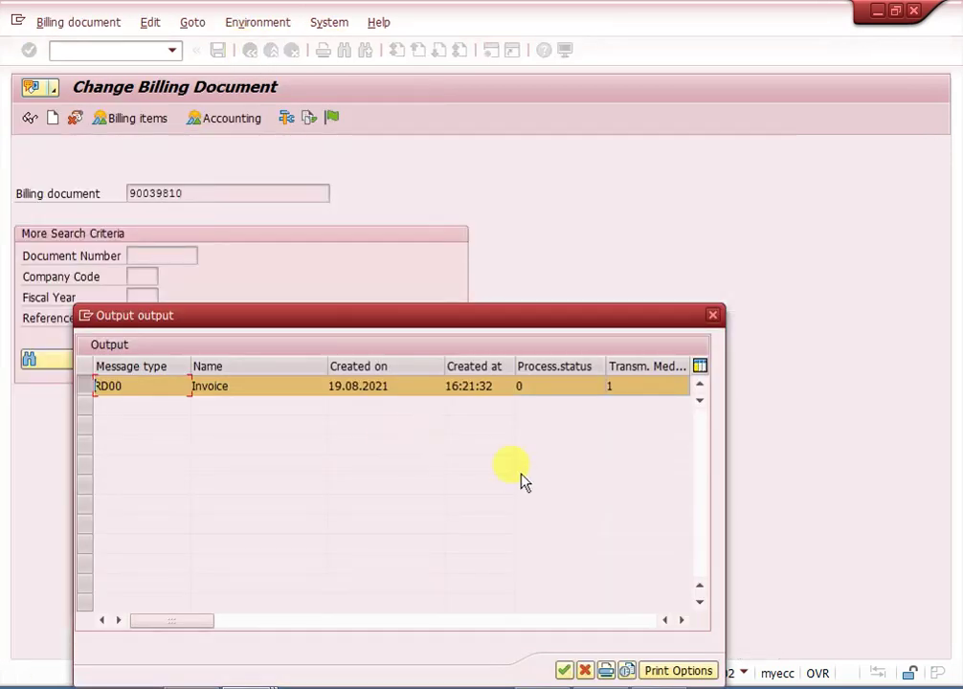
pyautogui.click(714, 316)
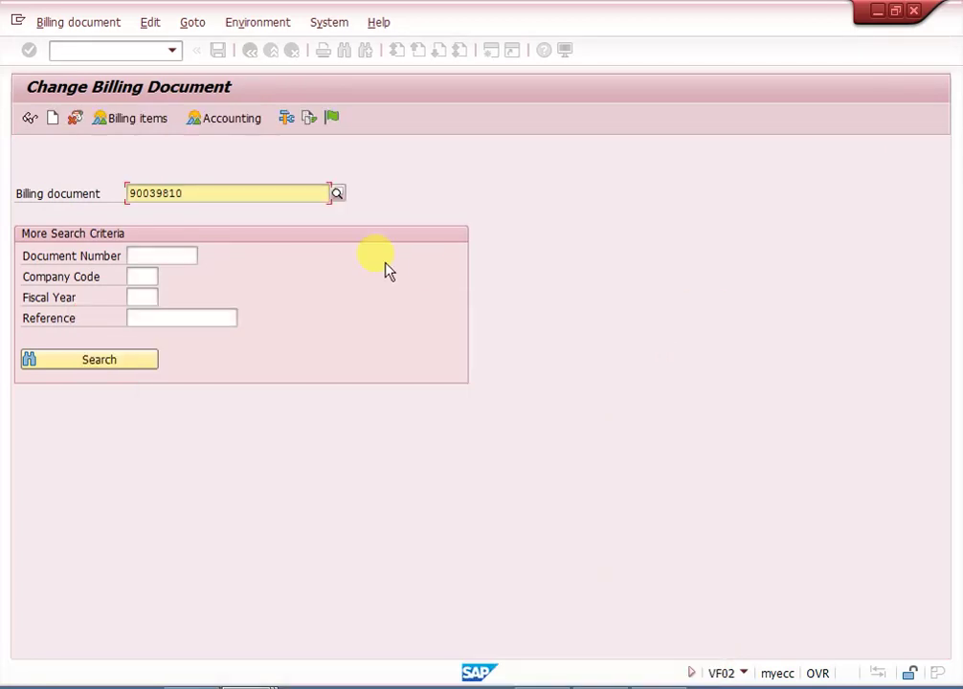
# Step: Open the pro forma invoice for change and display its header output
pyautogui.press('Return')
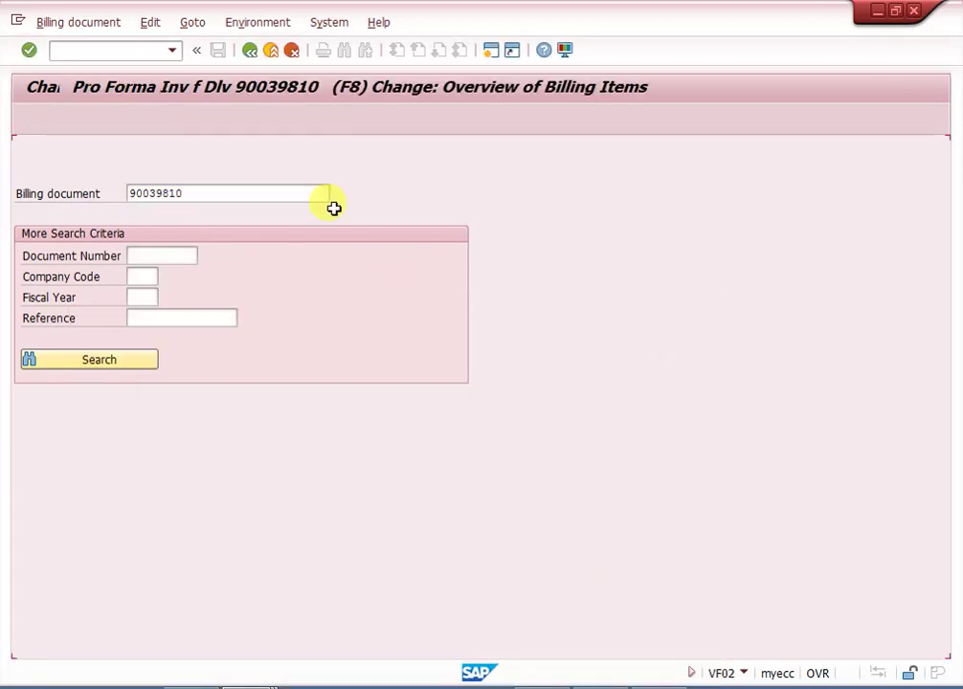
pyautogui.click(194, 23)
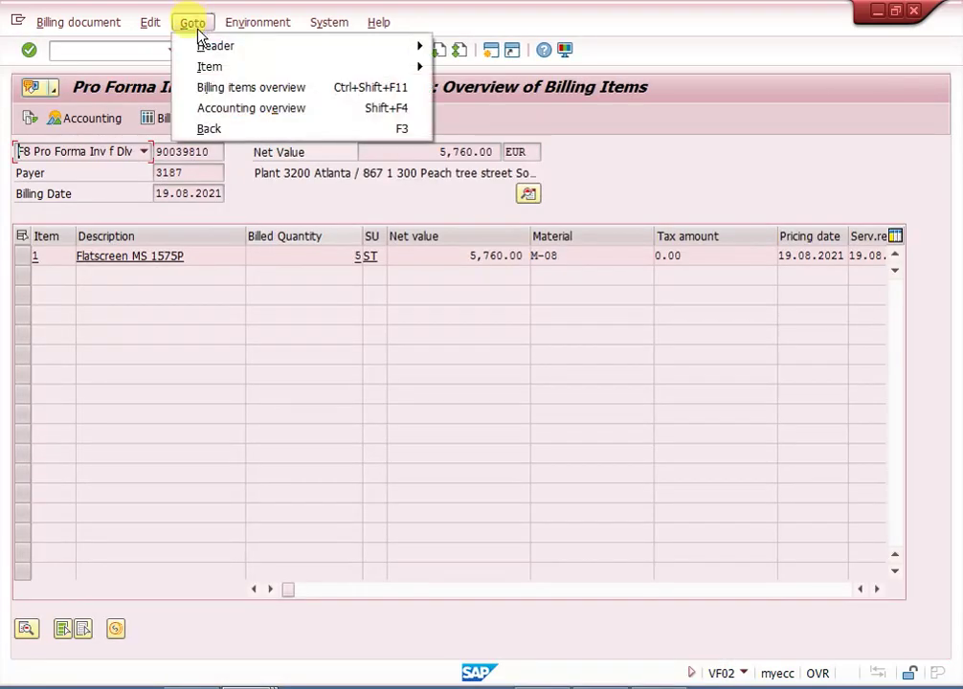
pyautogui.moveTo(400, 62)
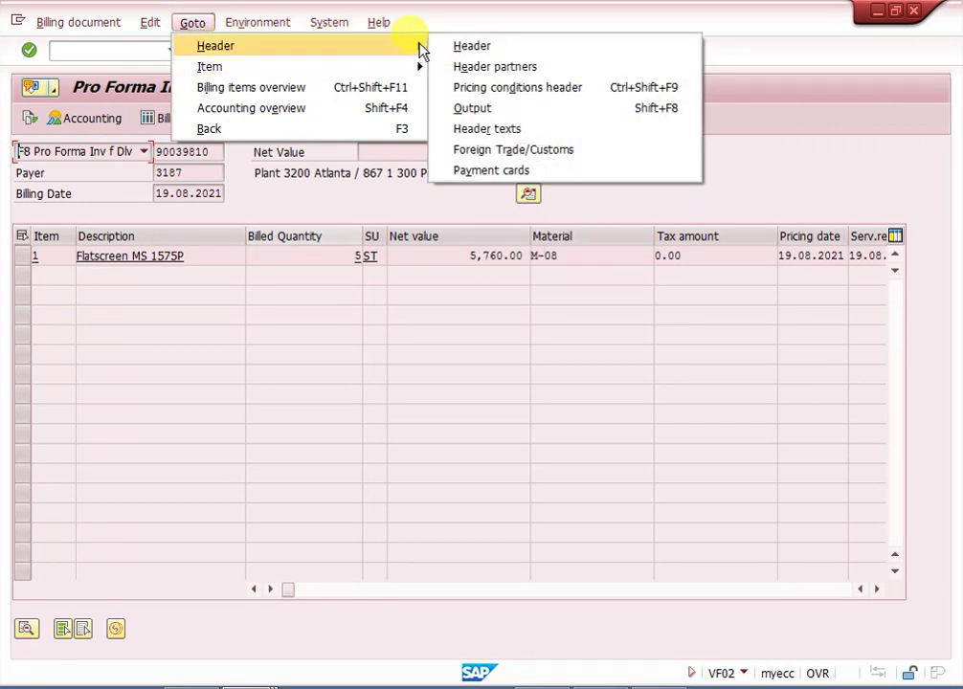
pyautogui.click(472, 108)
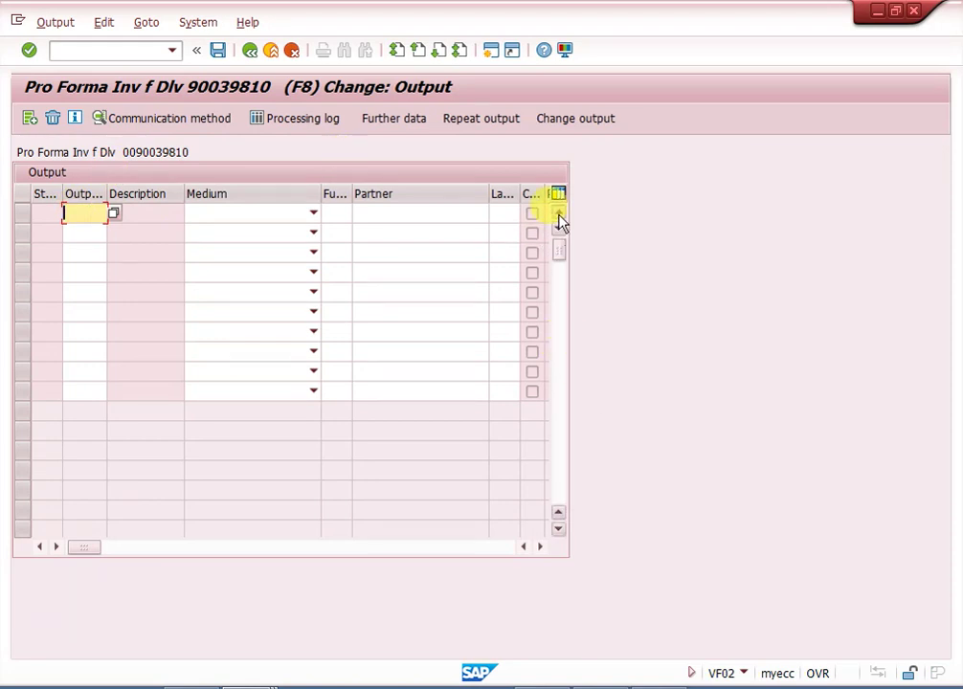
# Step: Try to add output type RD00 to the pro forma invoice and maintain its print parameters
pyautogui.write('rd')
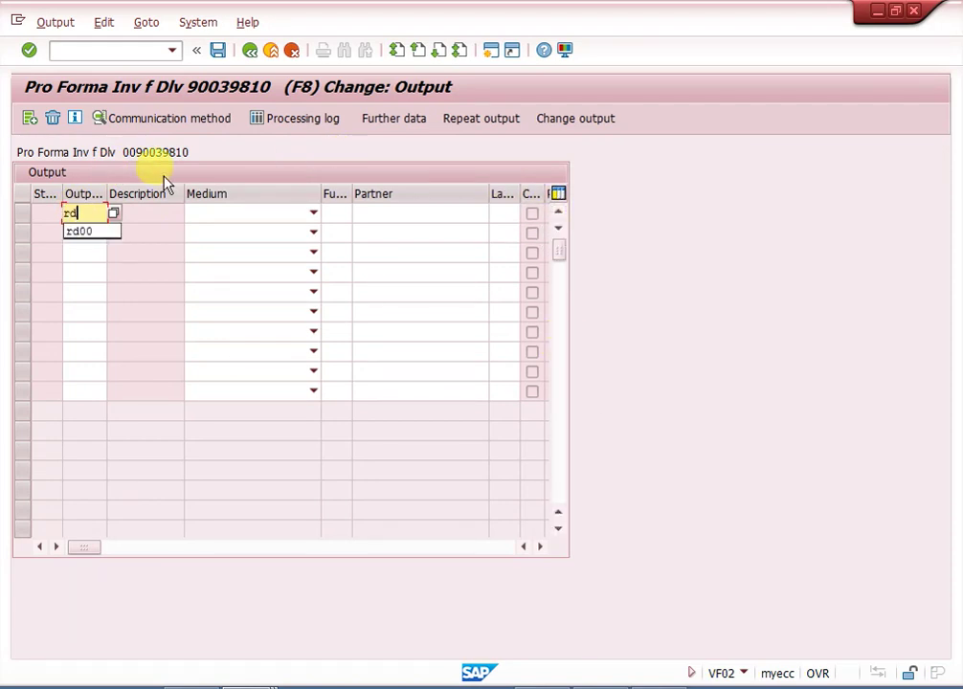
pyautogui.write('00')
pyautogui.press('Return')
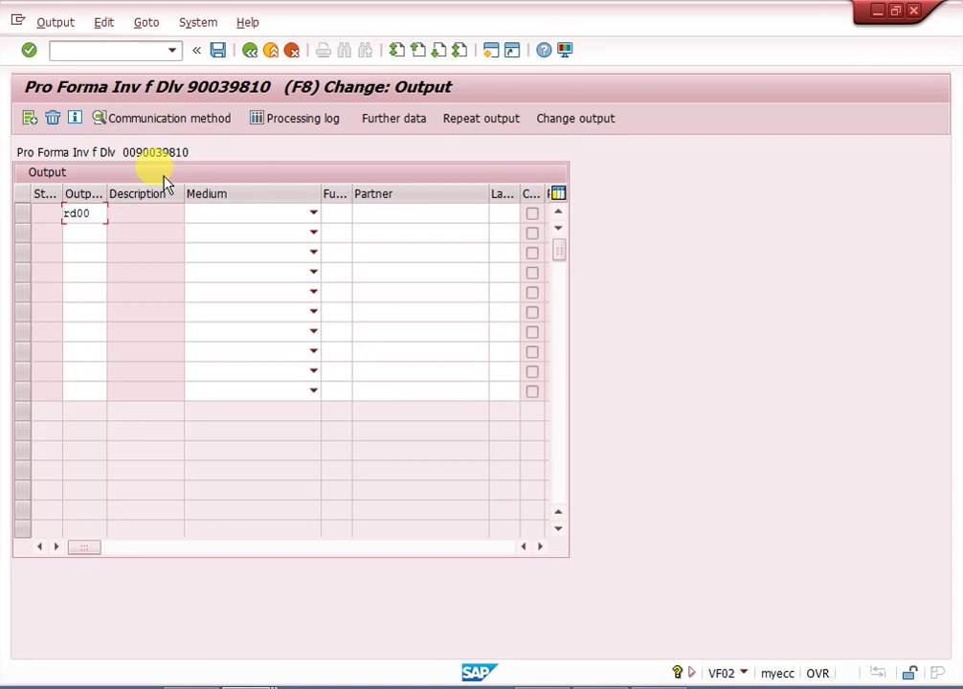
pyautogui.doubleClick(81, 217)
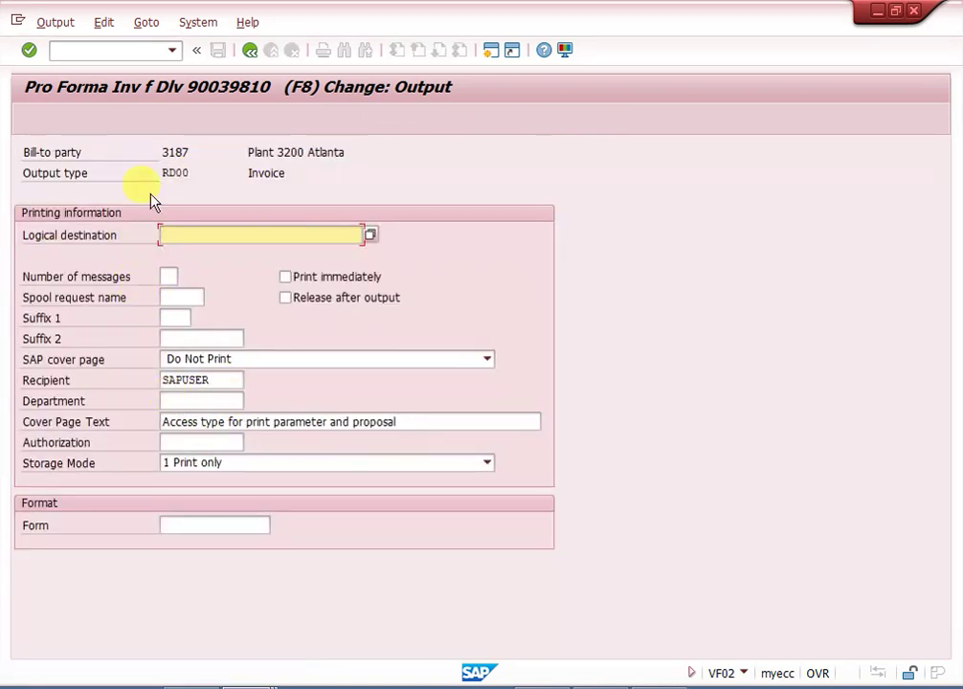
pyautogui.click(249, 50)
pyautogui.click(249, 52)
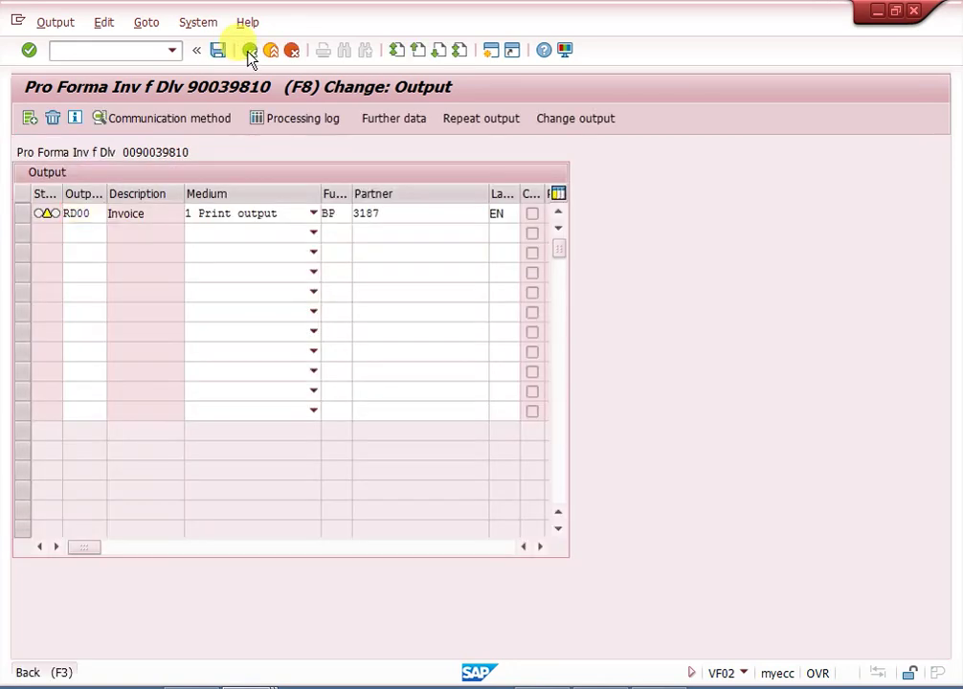
# Step: Restart the billing document change transaction with /nvf02, leaving the output entry unsaved
pyautogui.click(124, 50)
pyautogui.write('/nv')
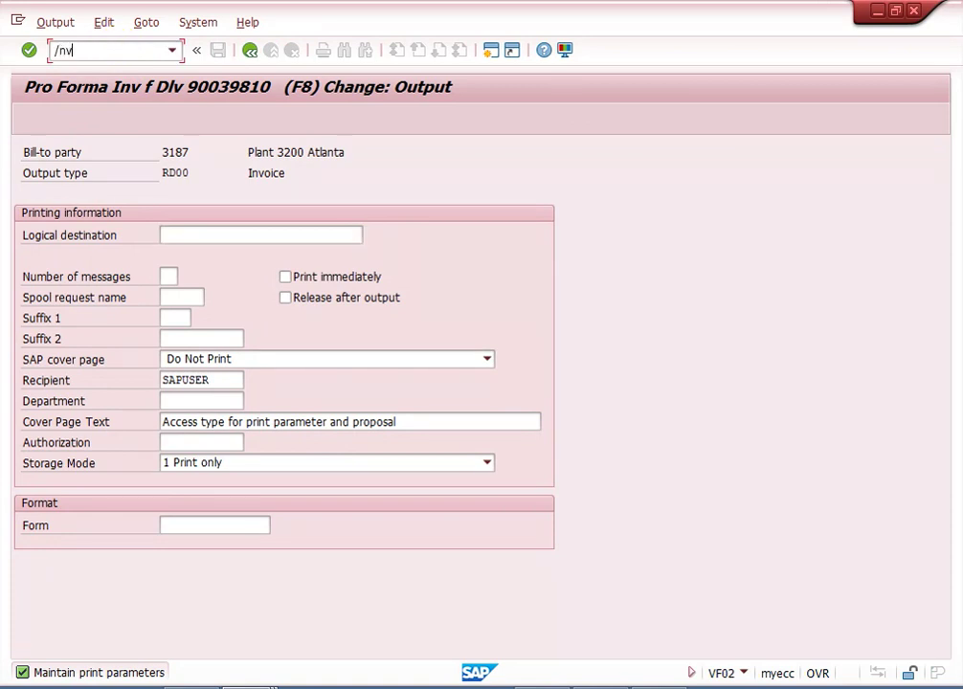
pyautogui.write('f02')
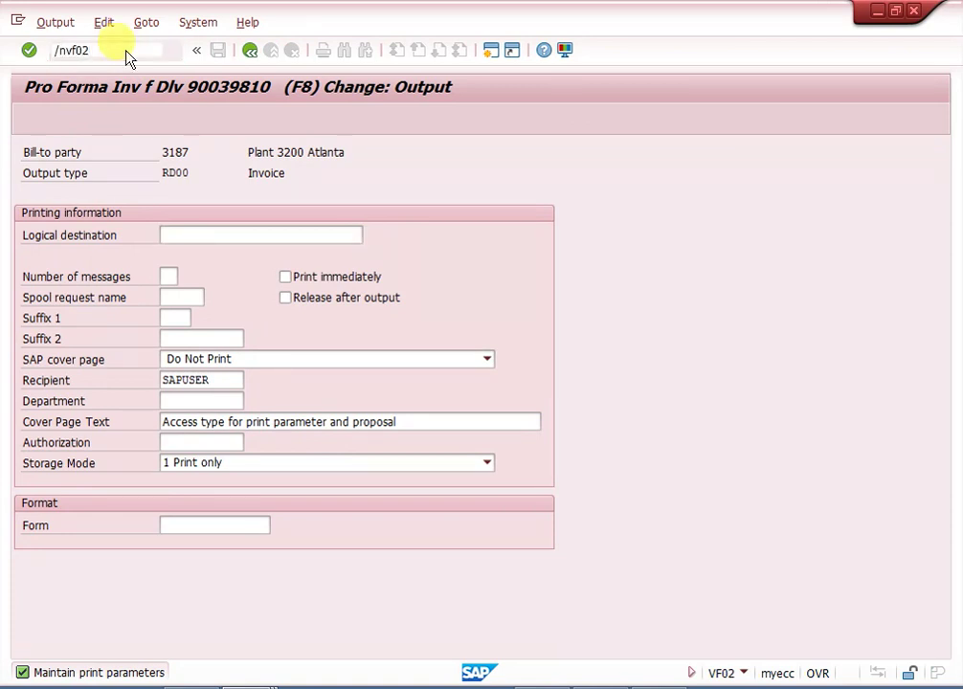
pyautogui.press('Return')
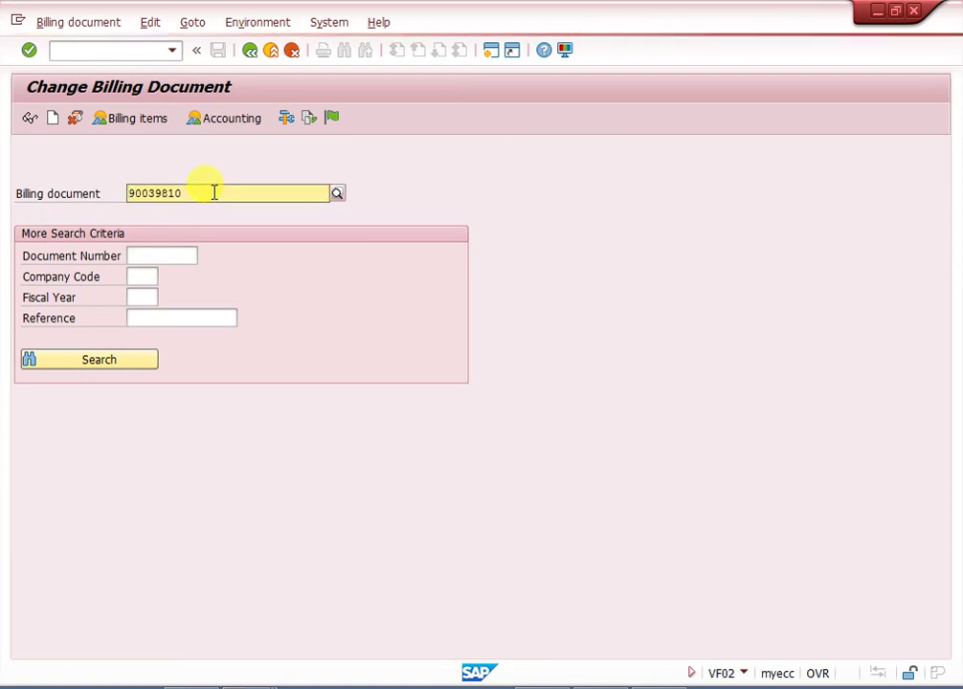
# Step: Re-enter the pro forma invoice's number as the billing document
pyautogui.press('BackSpace')
pyautogui.press('BackSpace')
pyautogui.write('3')
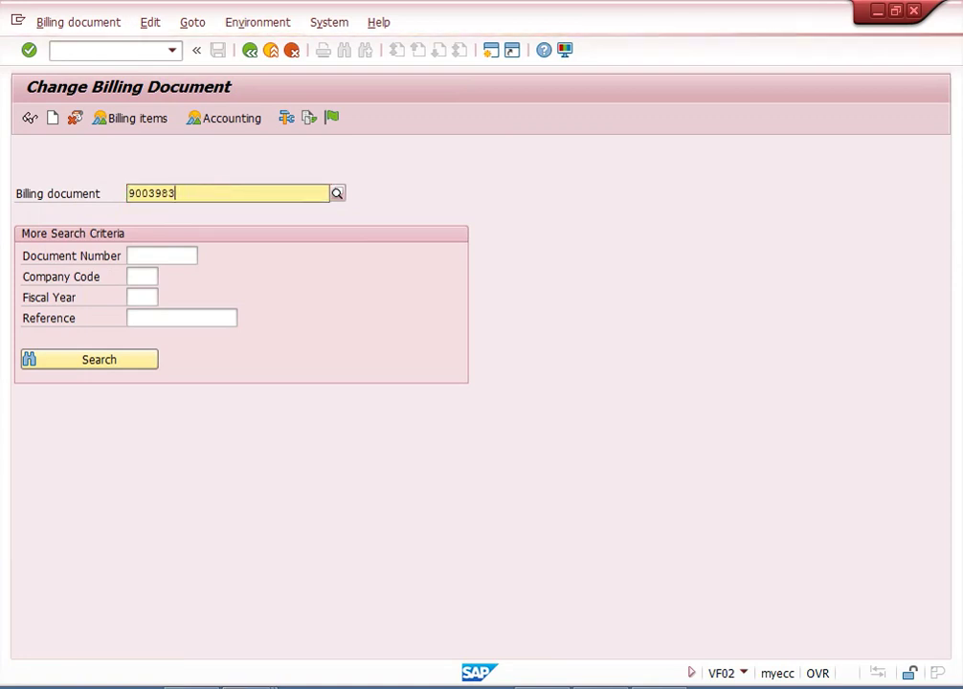
pyautogui.press('BackSpace')
pyautogui.write('10')
pyautogui.press('Return')
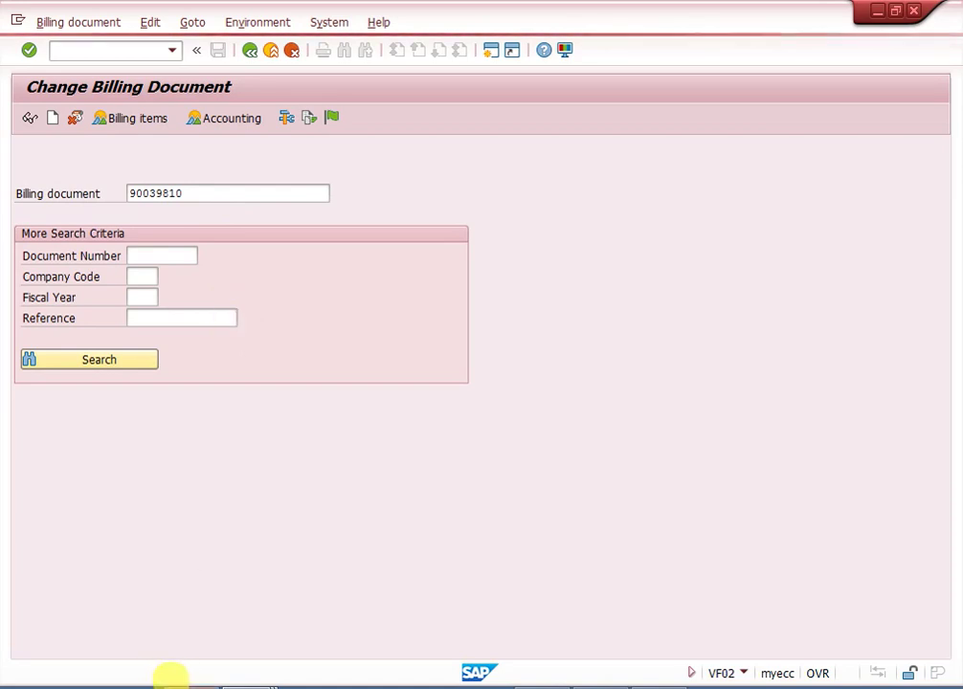
pyautogui.click(192, 687)
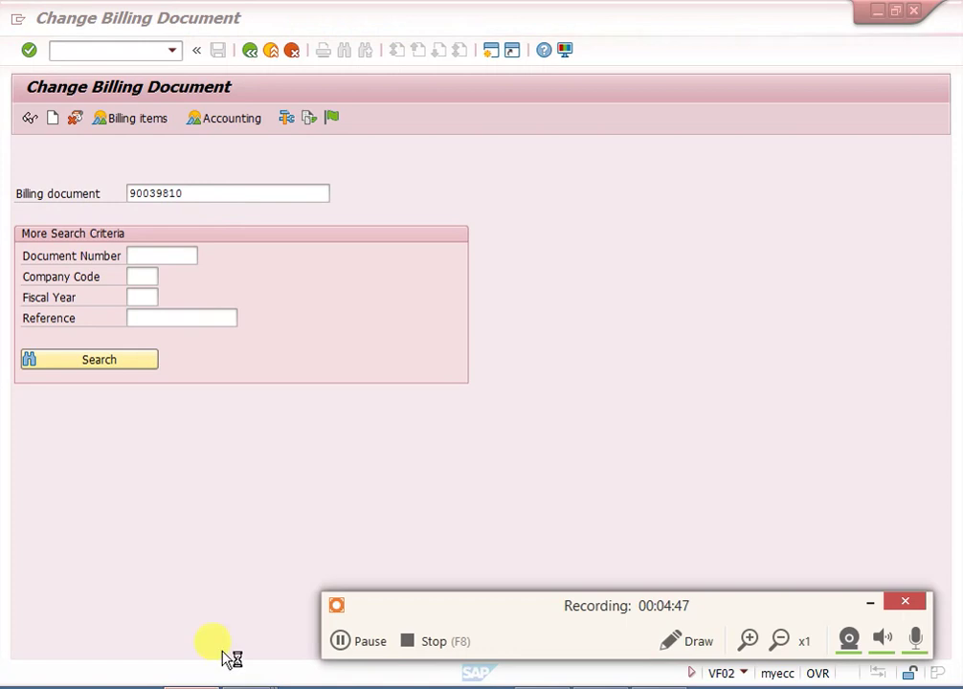
pyautogui.click(366, 640)
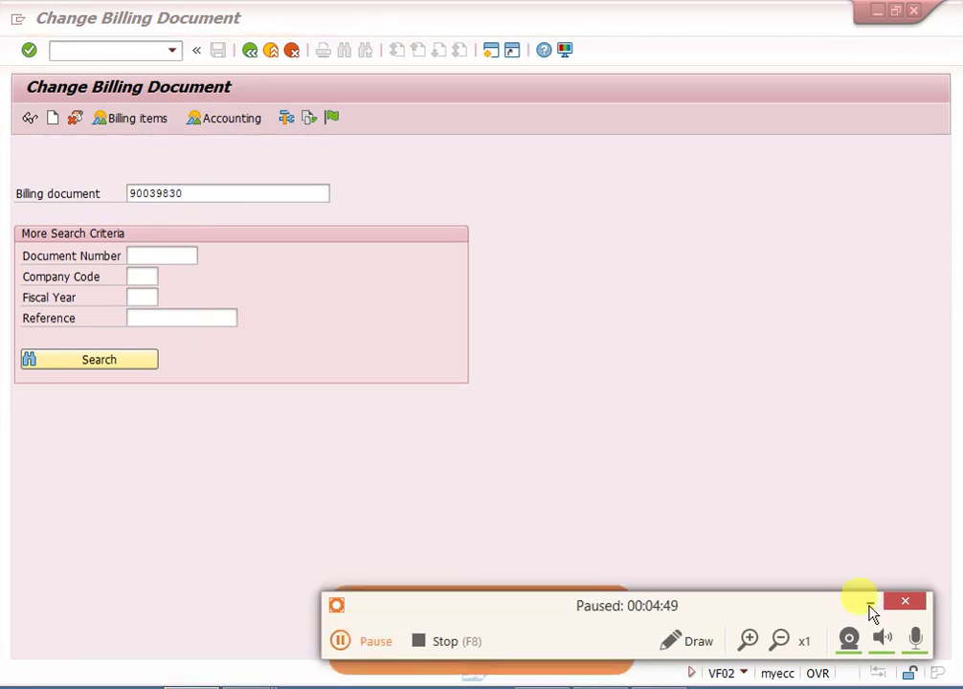
pyautogui.click(870, 603)
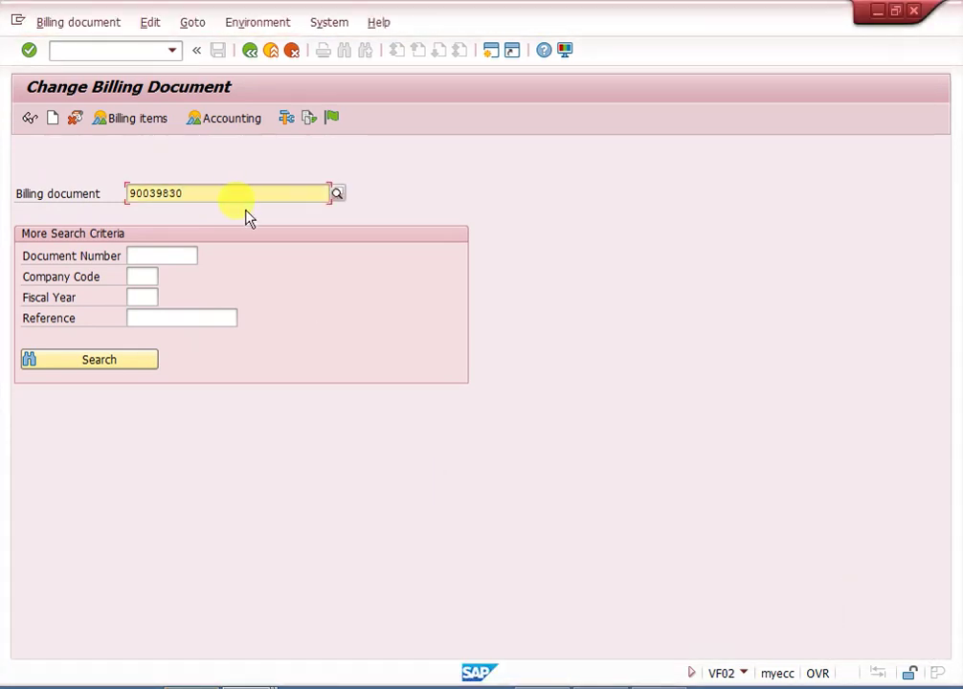
# Step: Open the F2 invoice entered as the billing document and display its header data
pyautogui.press('Return')
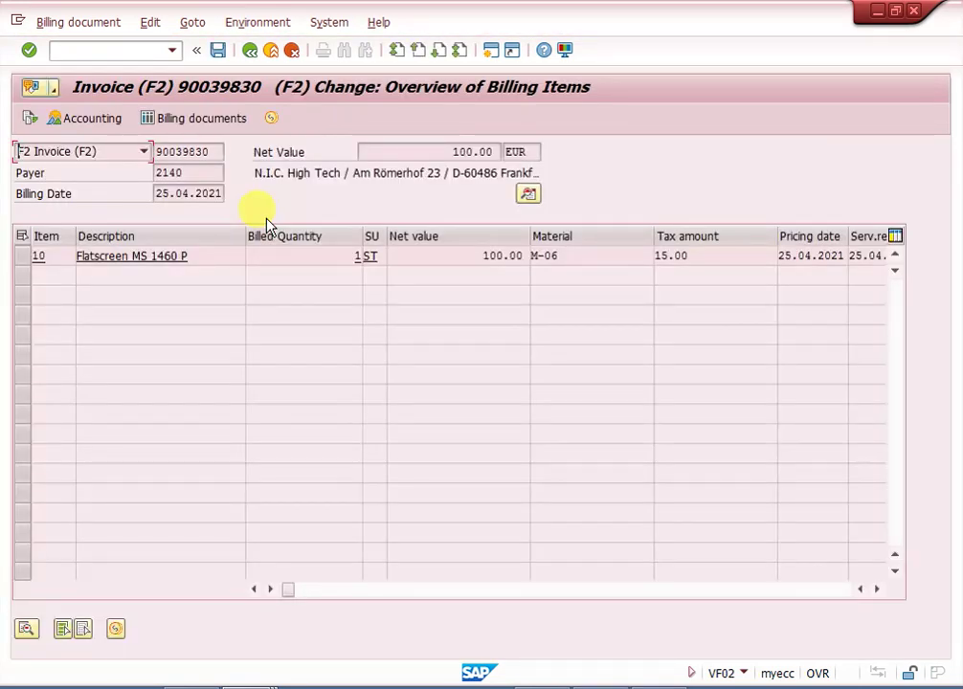
pyautogui.click(153, 23)
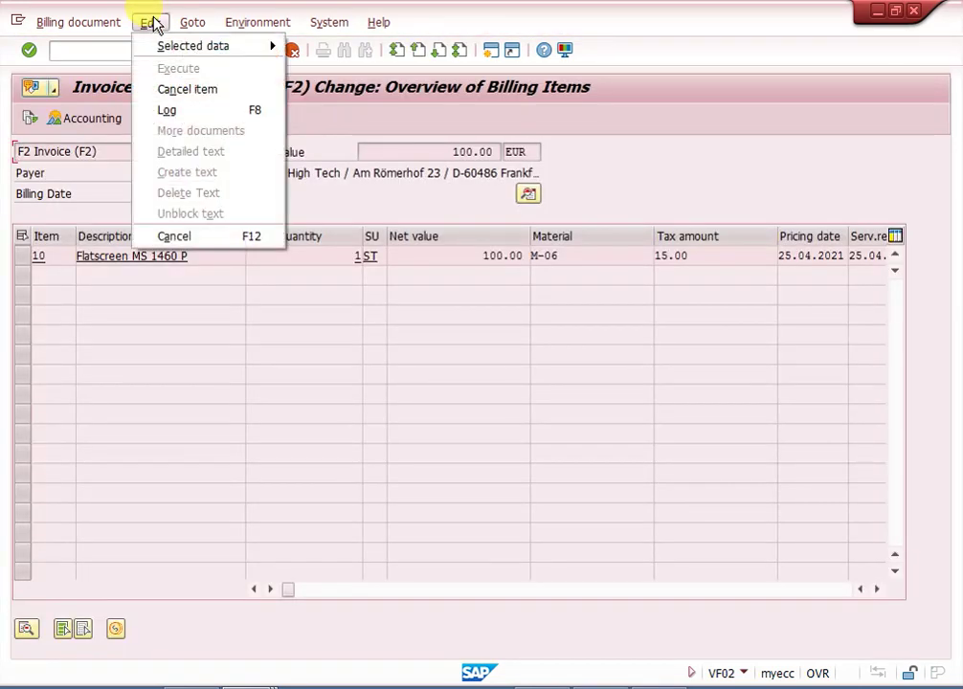
pyautogui.click(193, 21)
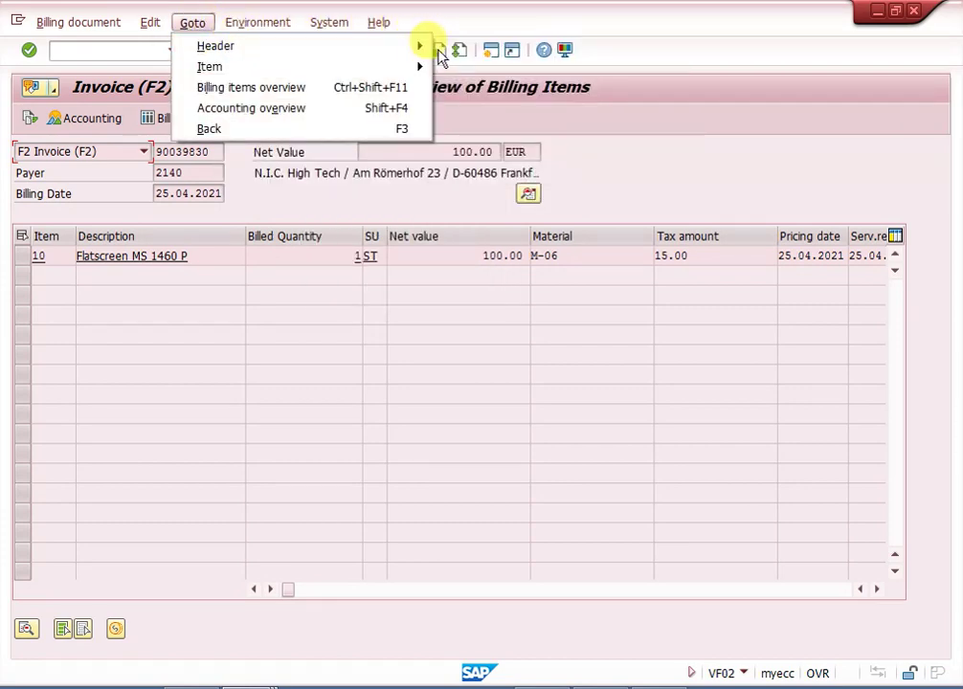
pyautogui.moveTo(415, 46)
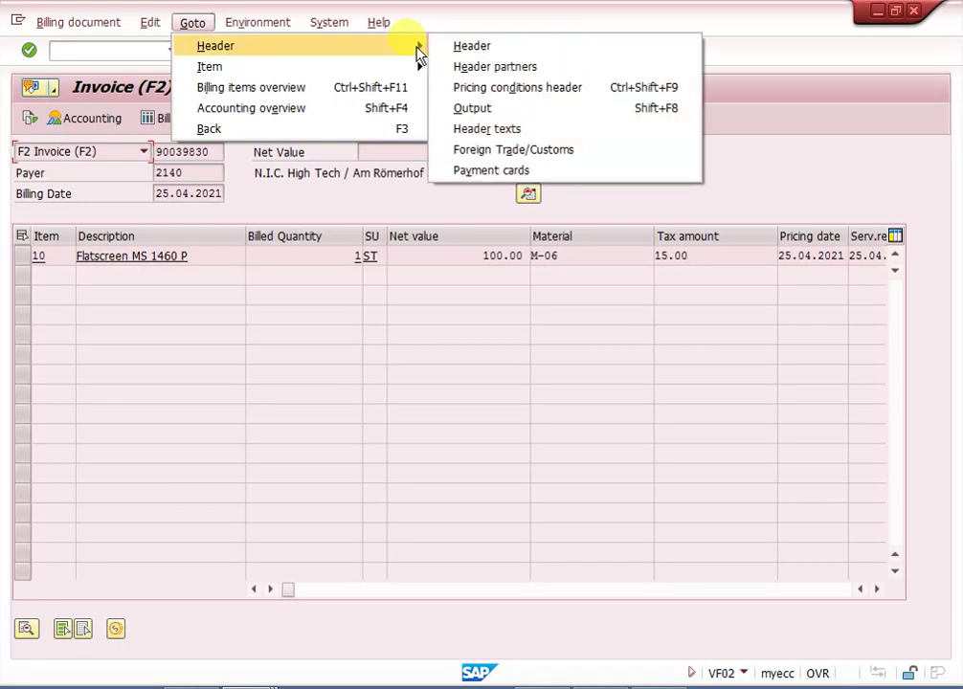
pyautogui.click(472, 47)
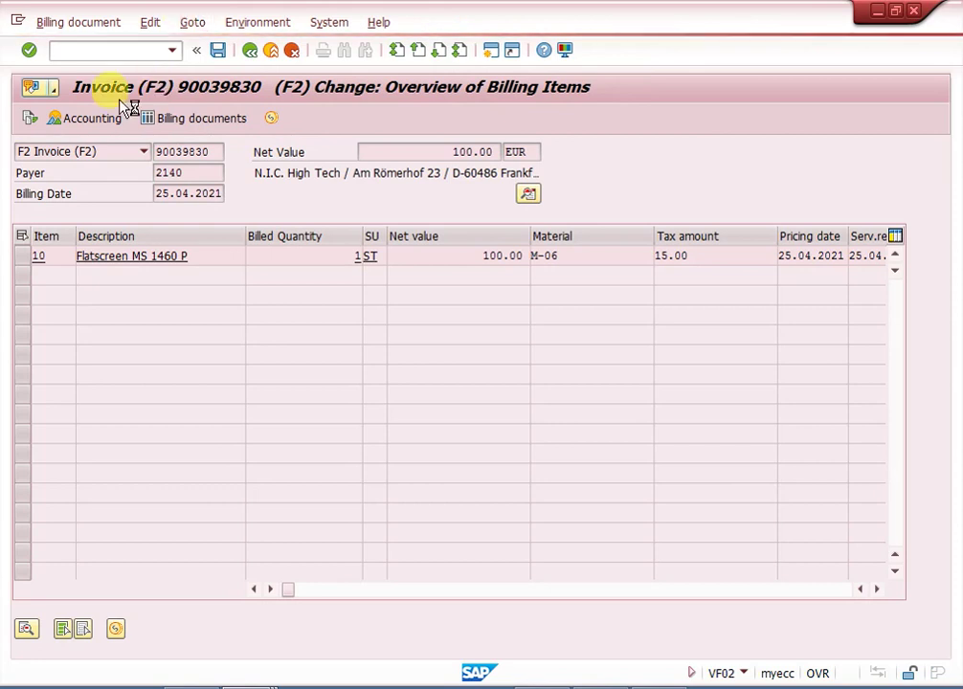
pyautogui.click(19, 25)
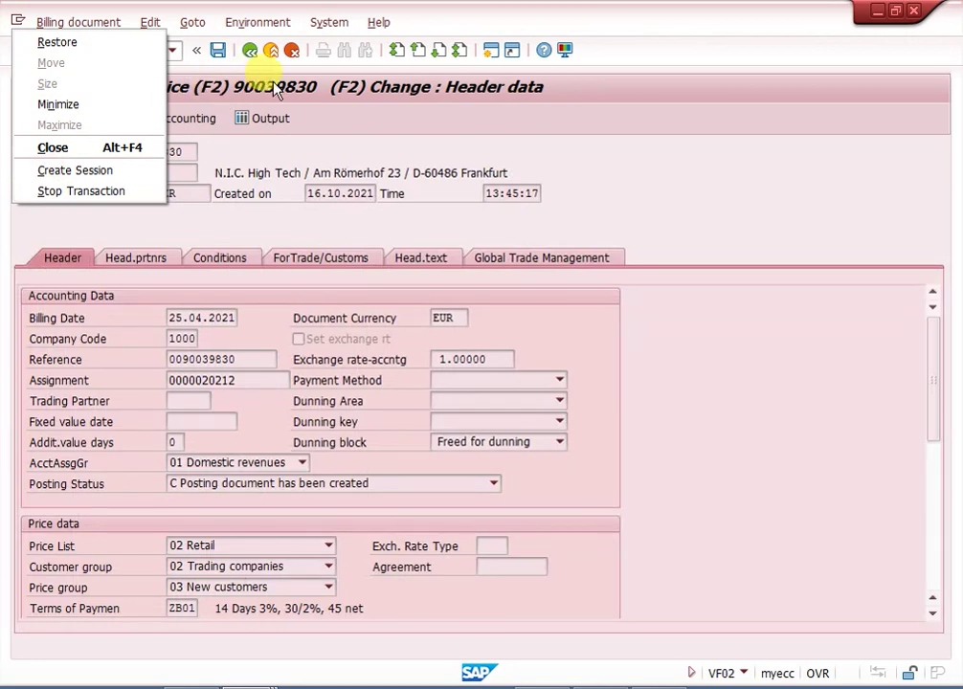
pyautogui.click(276, 88)
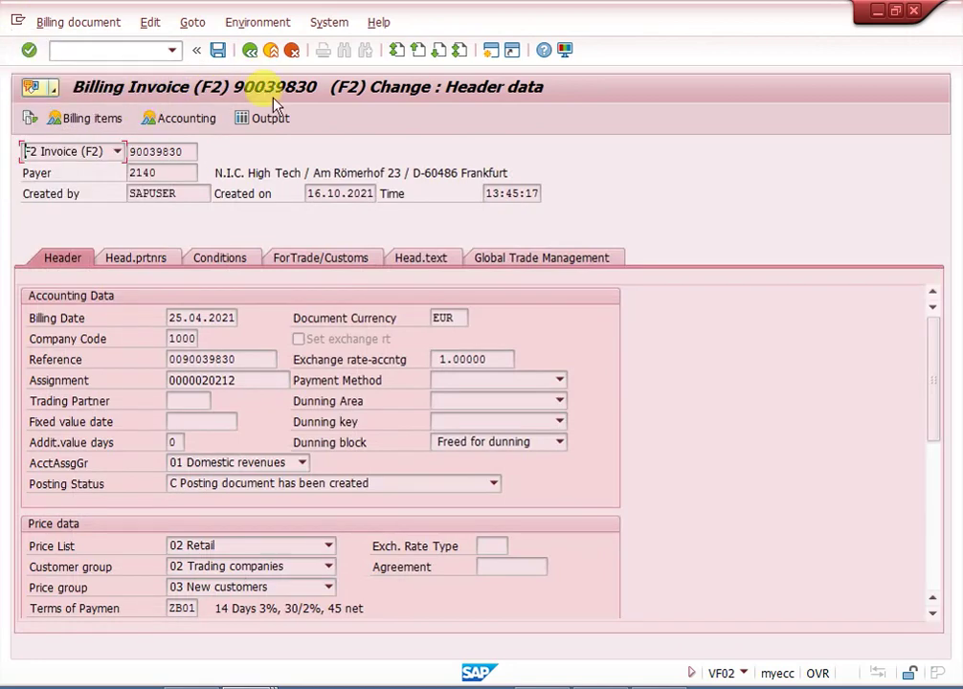
# Step: Display the F2 invoice's header output and open the printing information of its RD00 output
pyautogui.click(194, 24)
pyautogui.moveTo(337, 36)
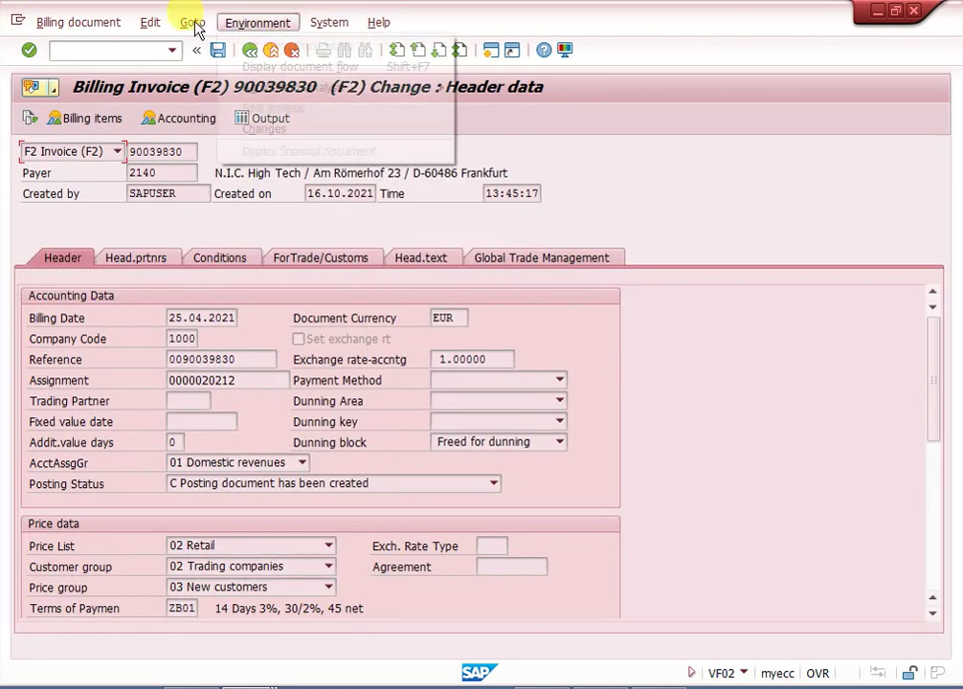
pyautogui.moveTo(196, 27)
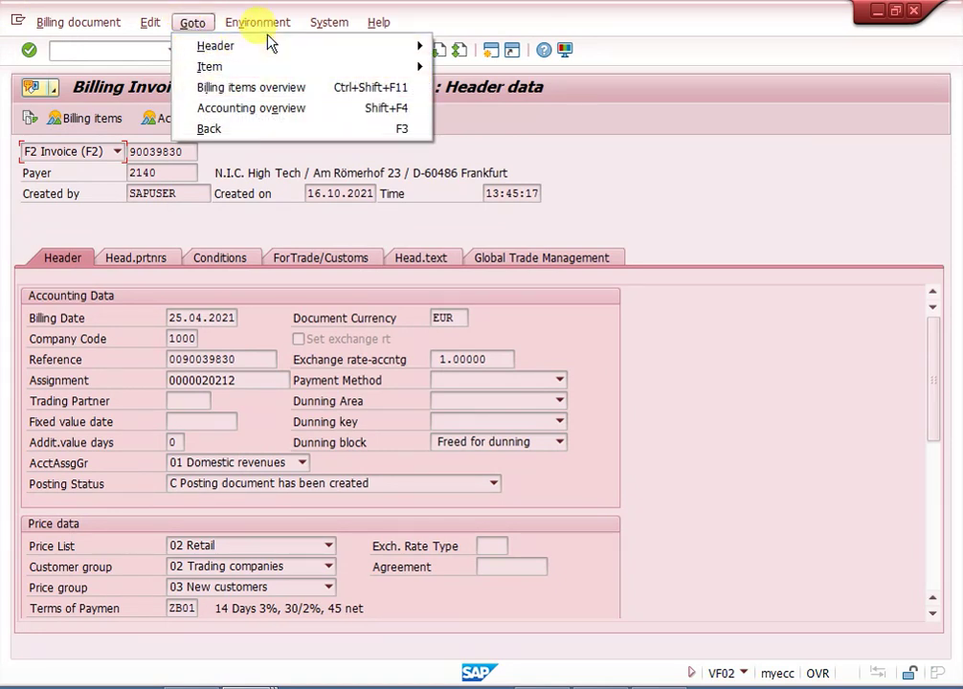
pyautogui.moveTo(280, 43)
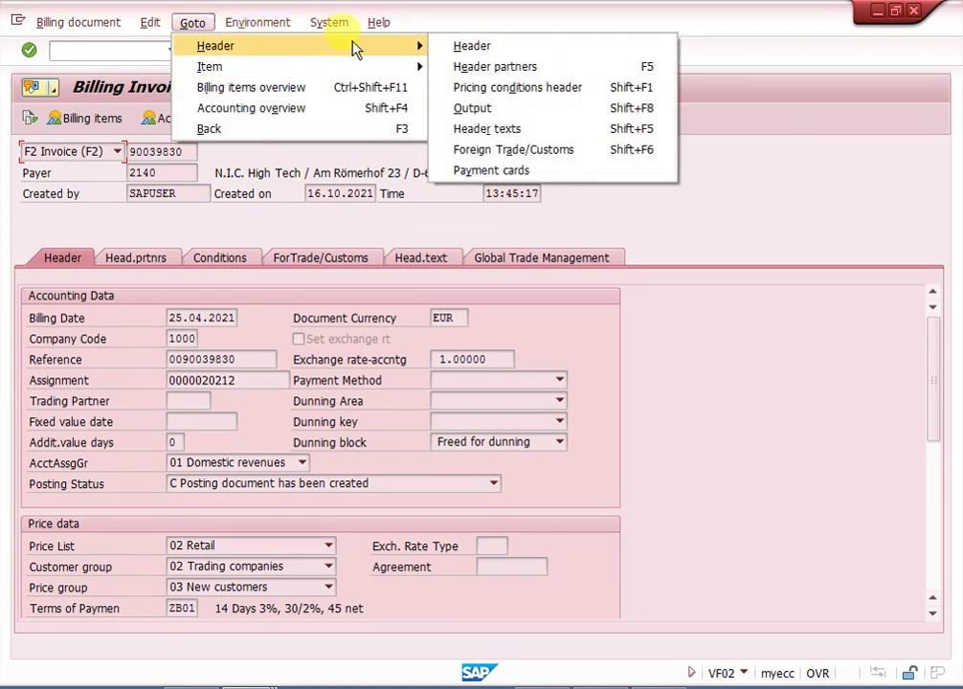
pyautogui.click(450, 107)
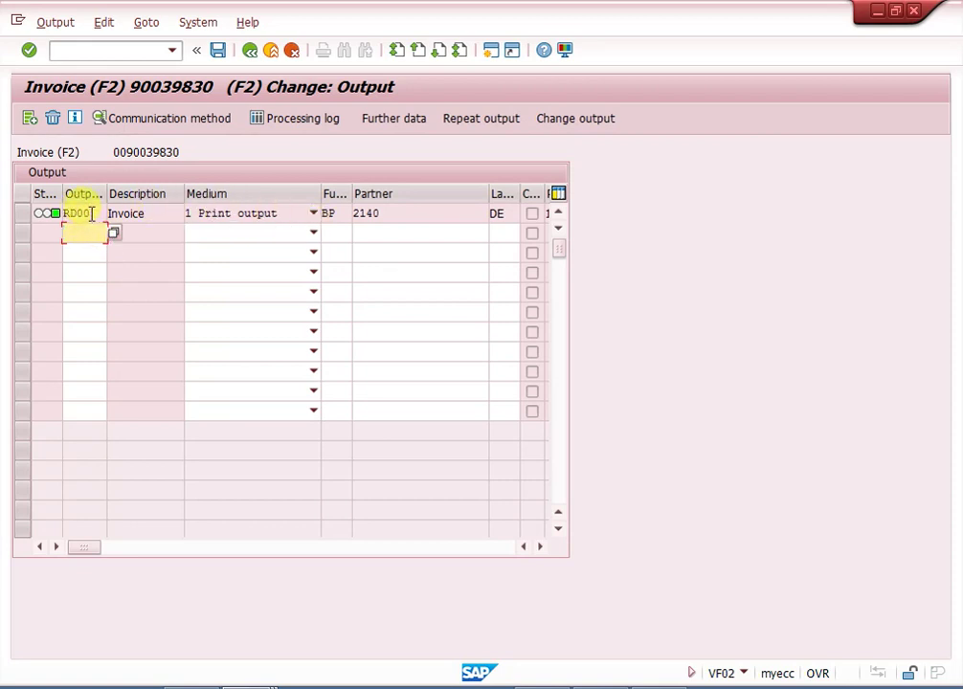
pyautogui.doubleClick(92, 214)
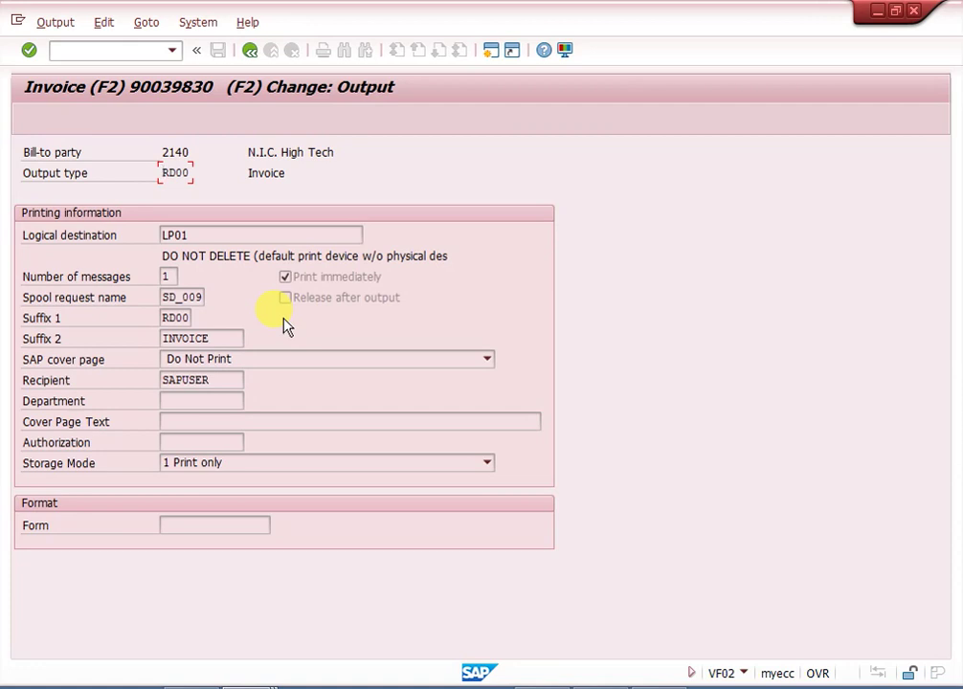
# Step: Start the billing output condition record change with /nvv32 and choose output type RD00
pyautogui.click(113, 50)
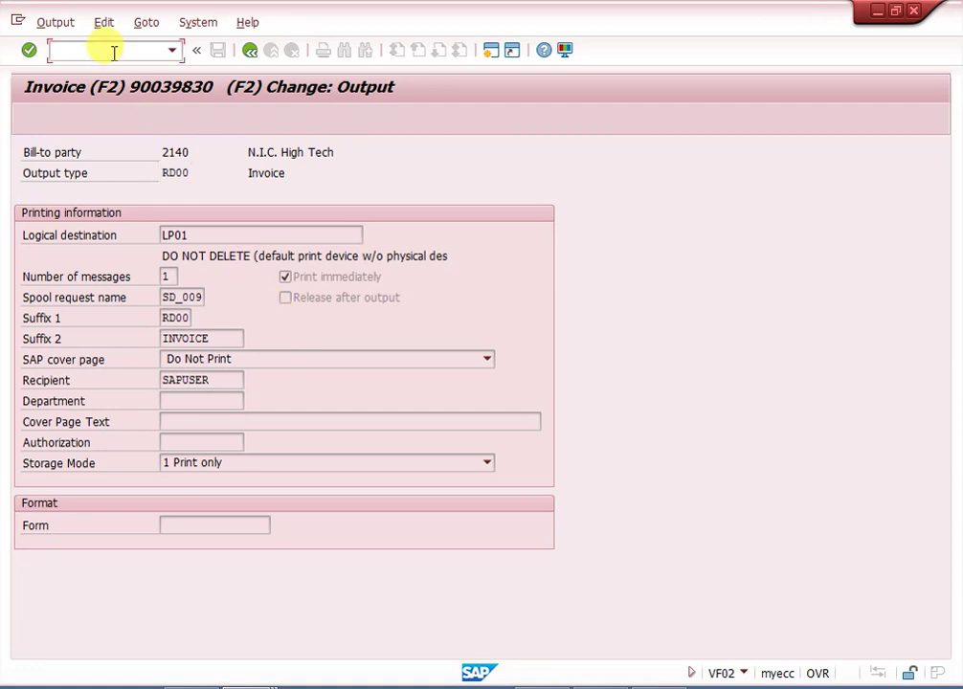
pyautogui.write('/nv')
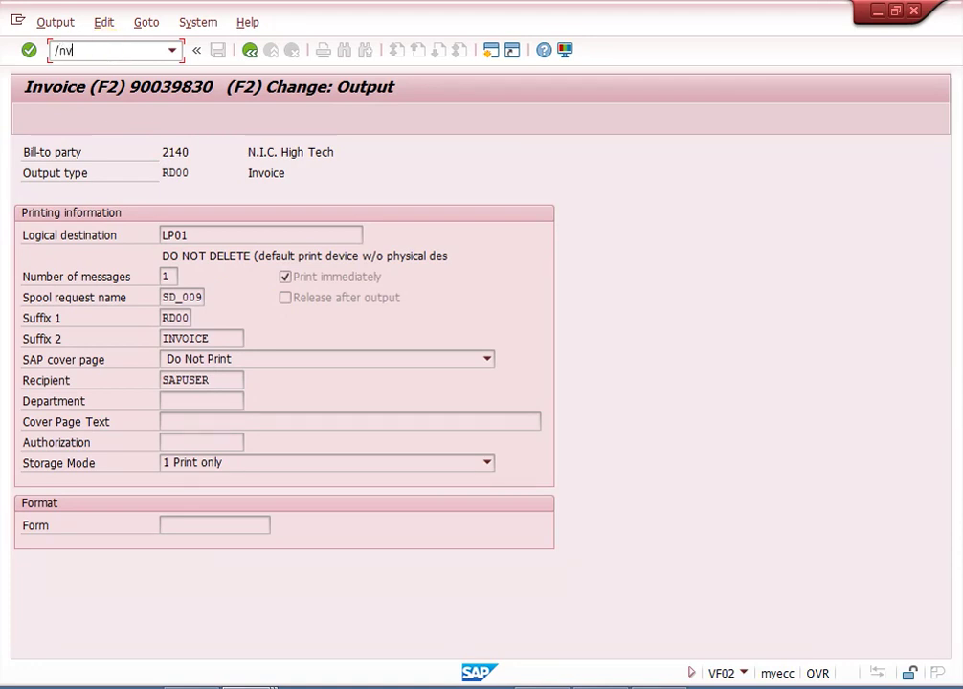
pyautogui.write('v32')
pyautogui.press('Return')
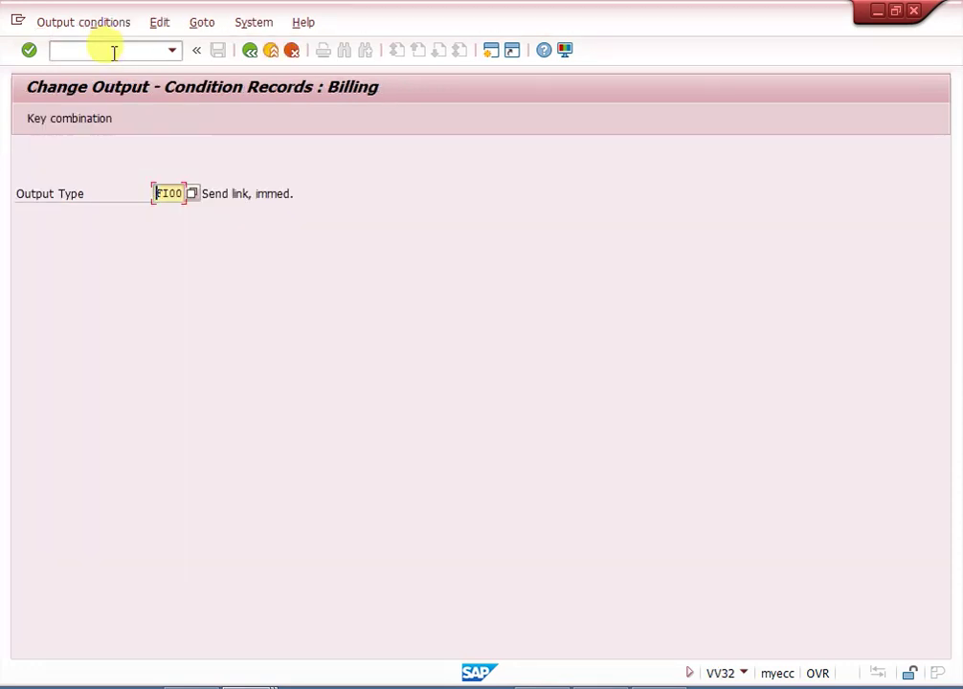
pyautogui.write('rd')
pyautogui.press('Return')
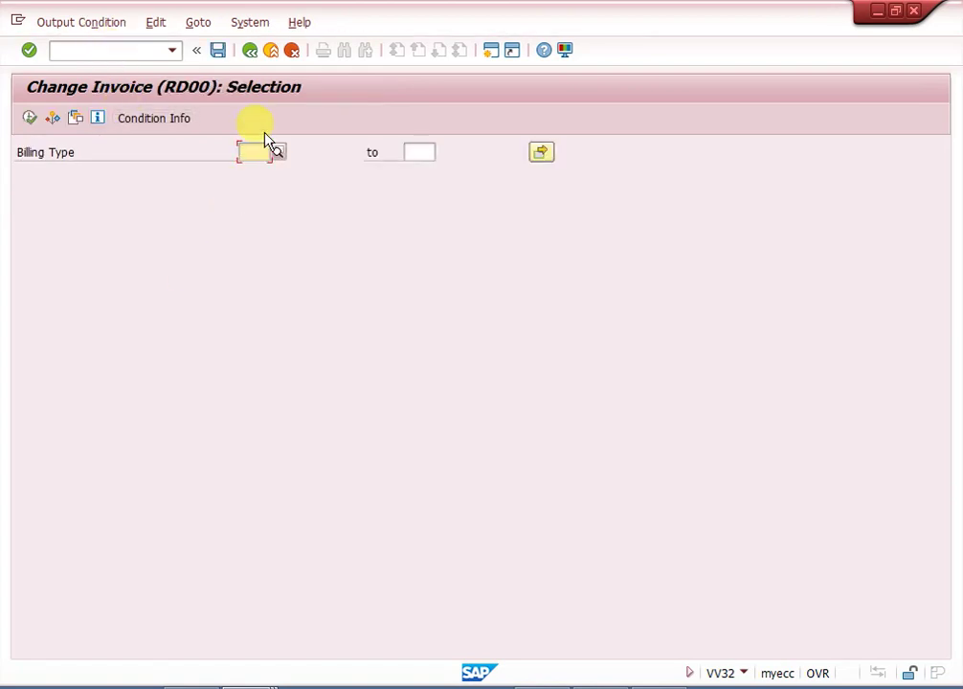
# Step: Retrieve the RD00 condition record for billing type F2 and open its communication details
pyautogui.write('f2')
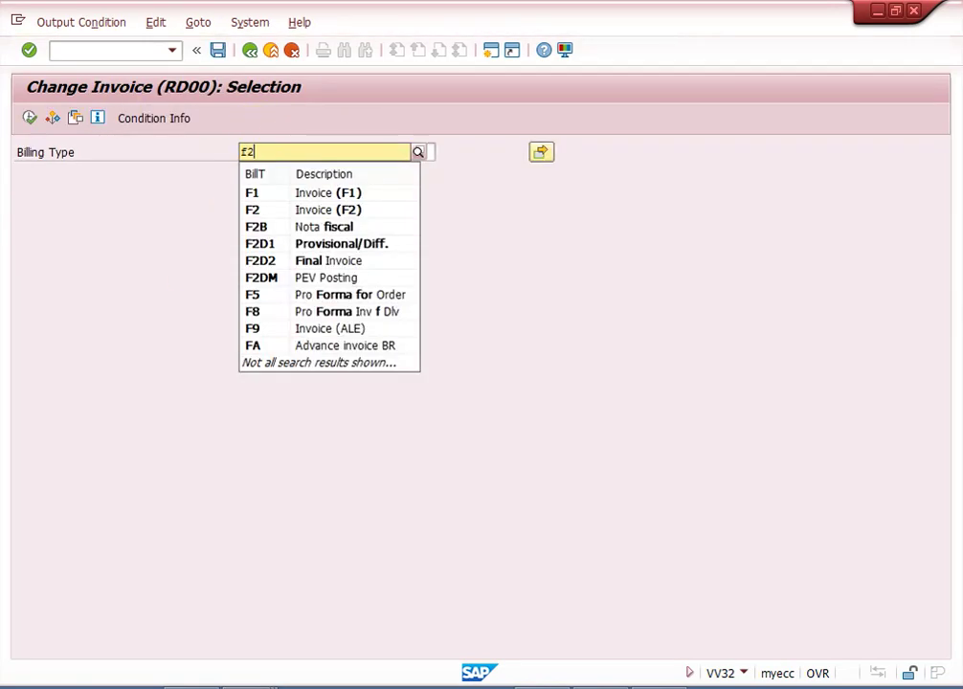
pyautogui.press('Return')
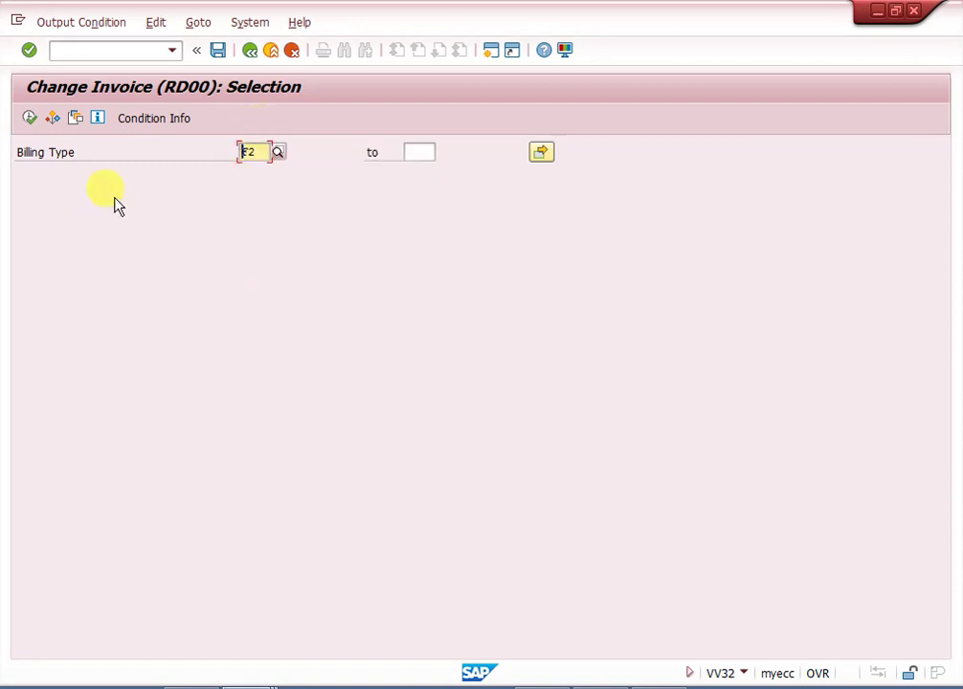
pyautogui.click(31, 121)
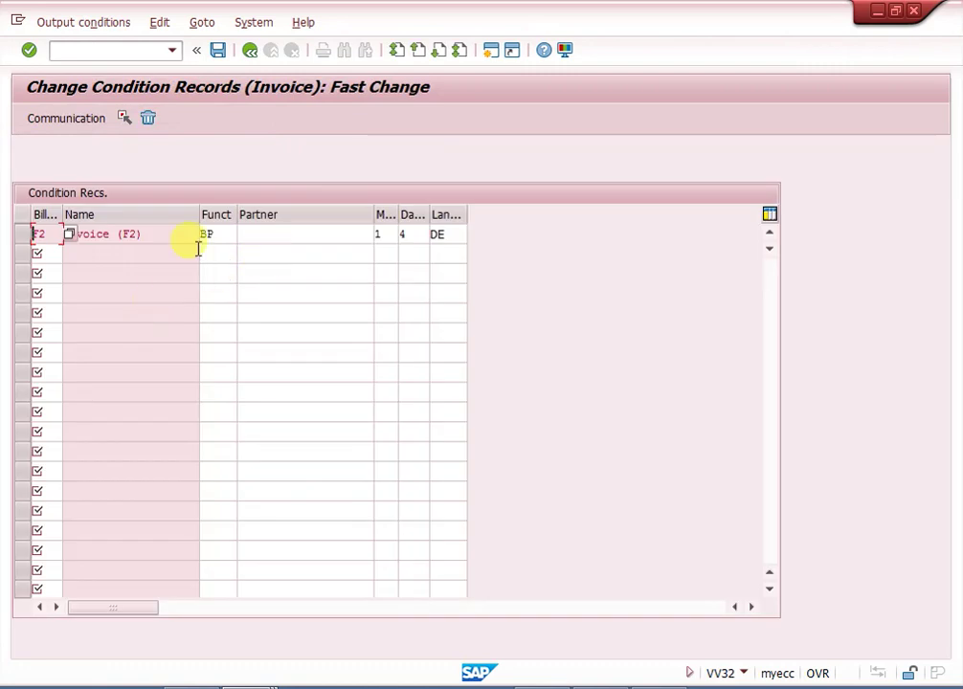
pyautogui.doubleClick(120, 233)
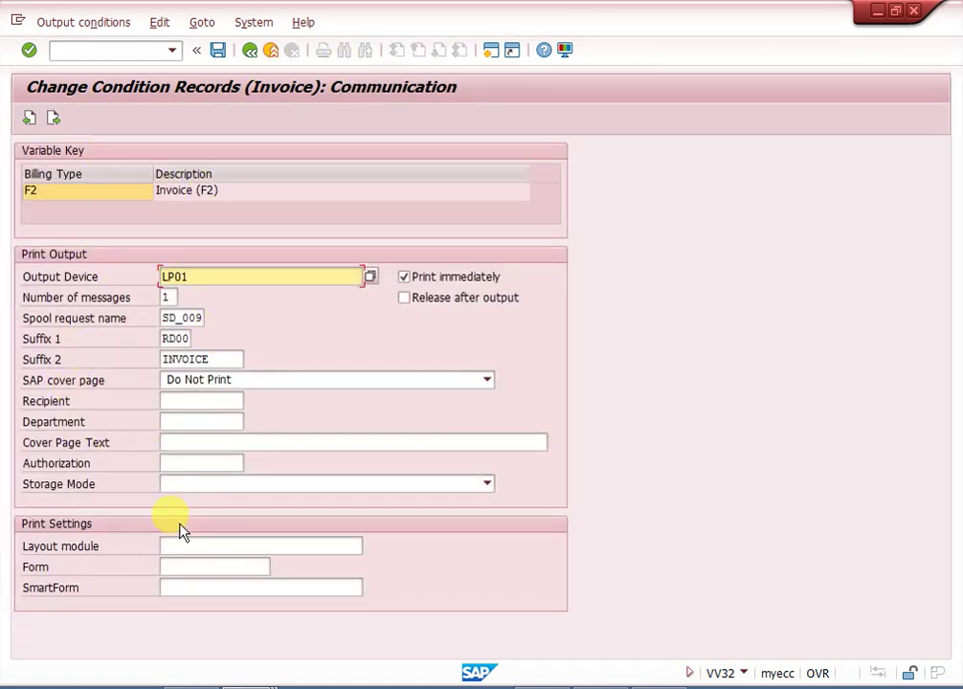
# Step: Examine the record's output device, number of messages, spool request name, suffixes and SAP cover page options, and return to the selection
pyautogui.click(231, 281)
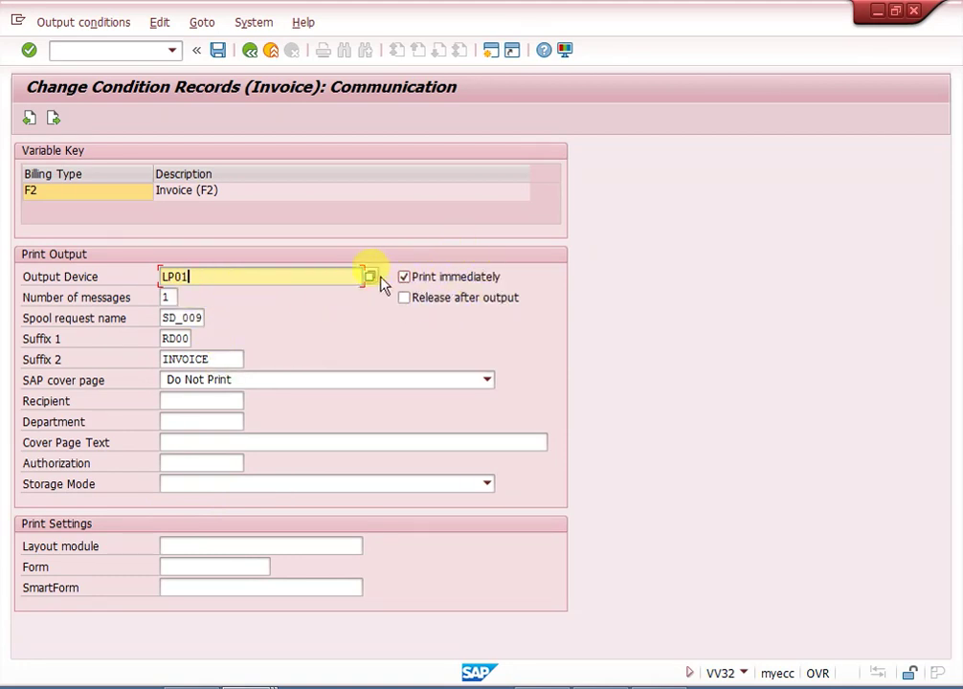
pyautogui.click(173, 296)
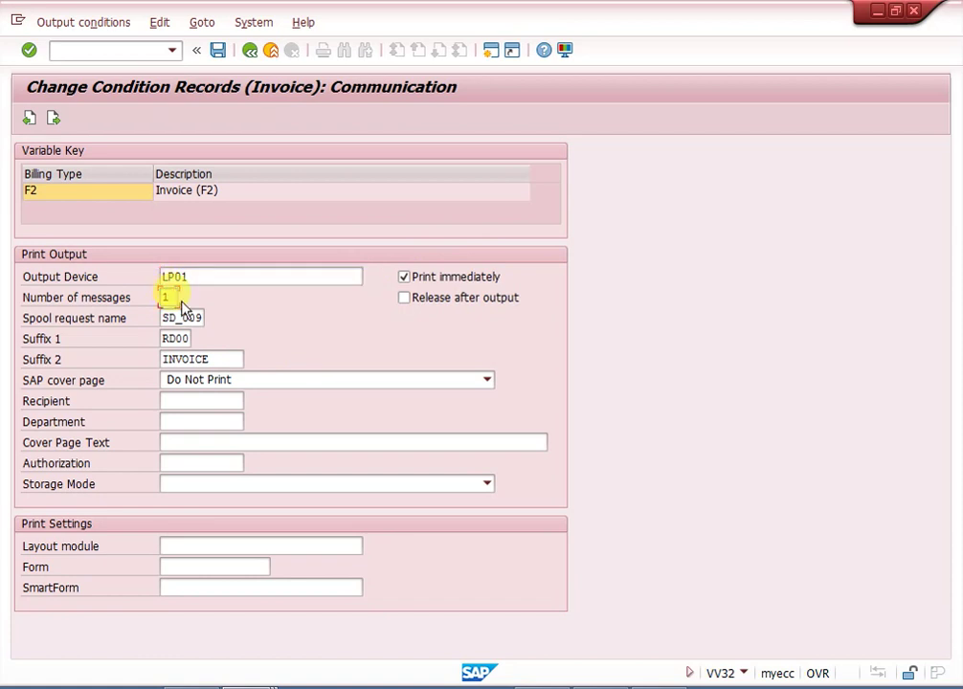
pyautogui.click(202, 321)
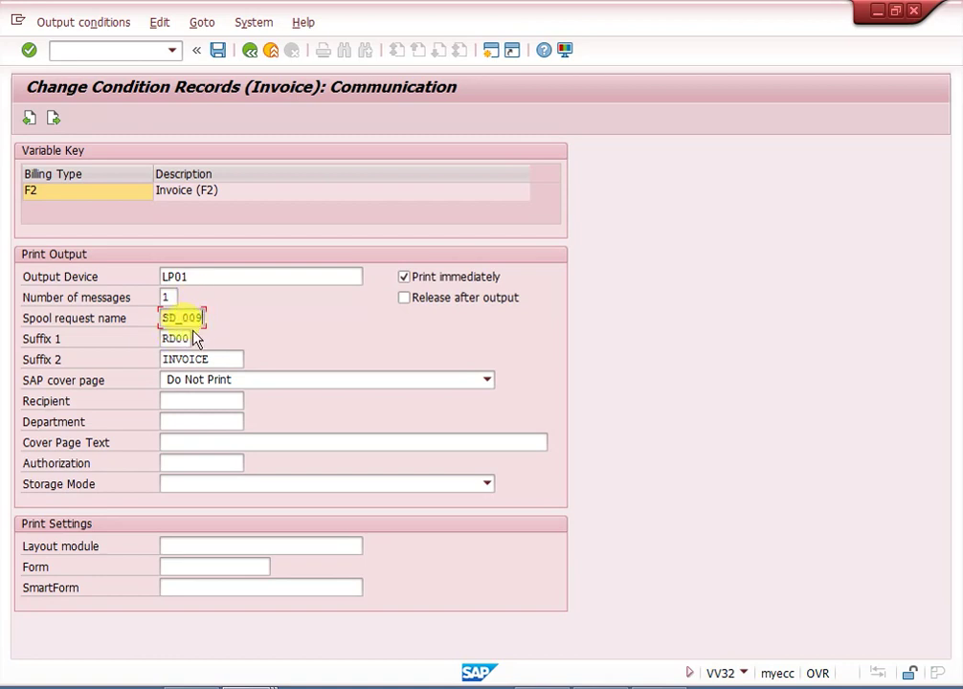
pyautogui.click(185, 338)
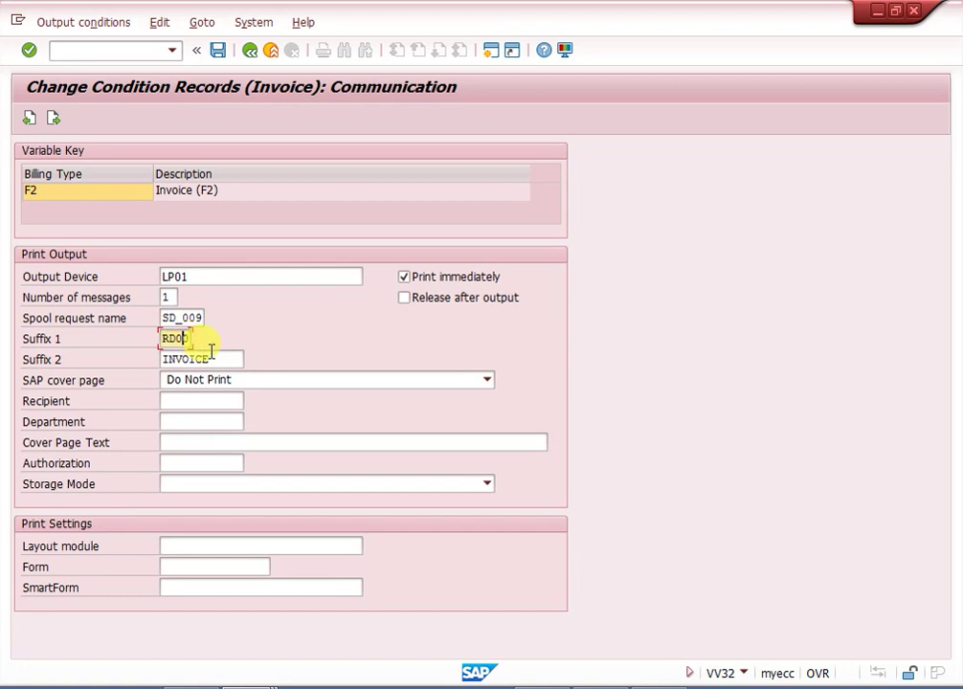
pyautogui.click(210, 358)
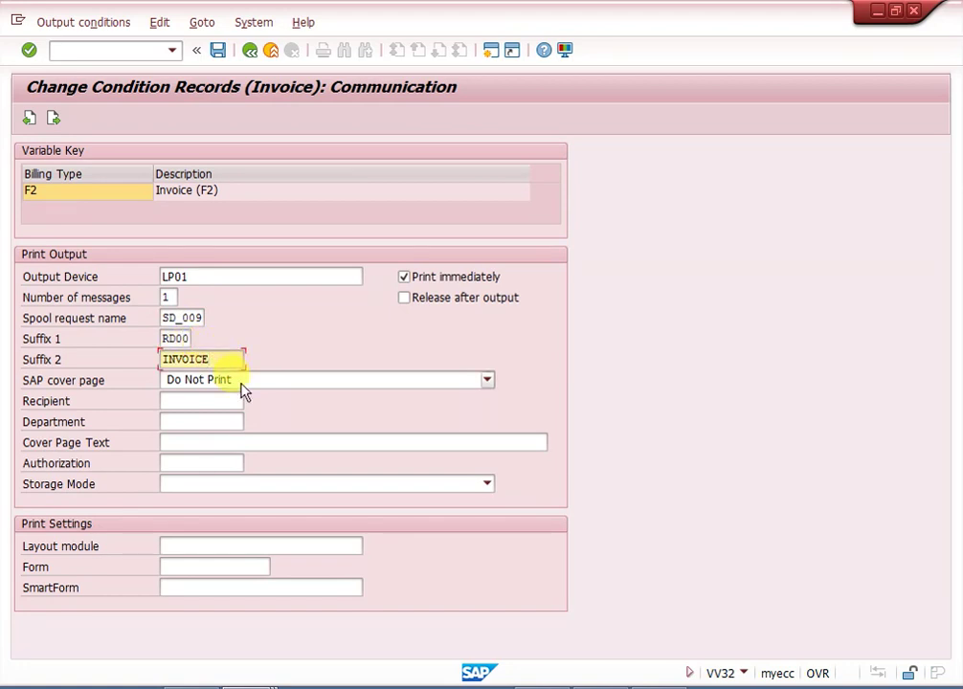
pyautogui.click(239, 386)
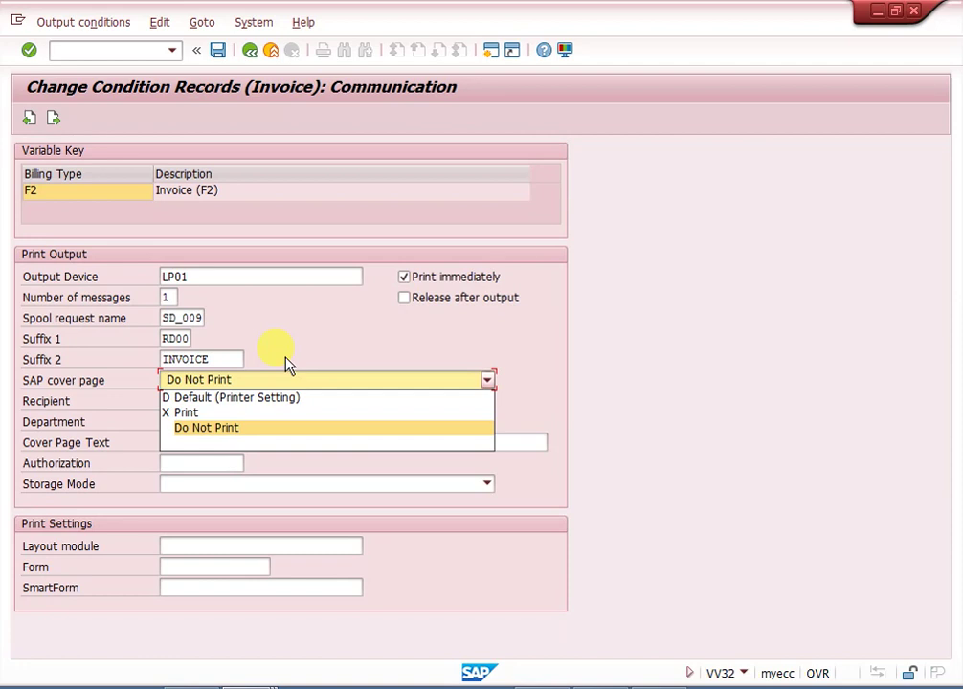
pyautogui.click(335, 337)
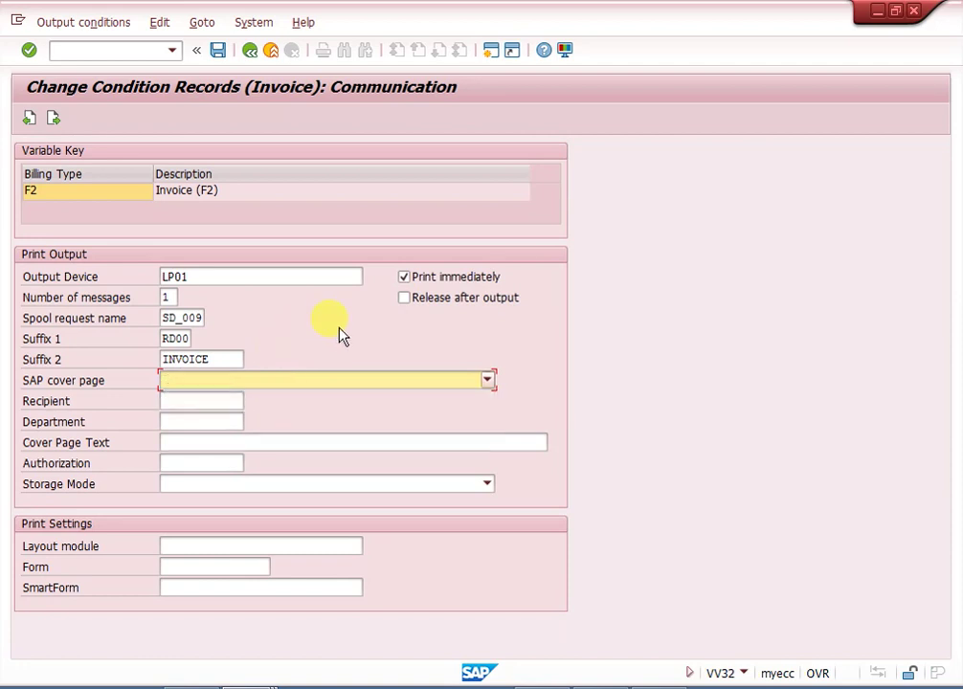
pyautogui.click(248, 52)
pyautogui.click(249, 51)
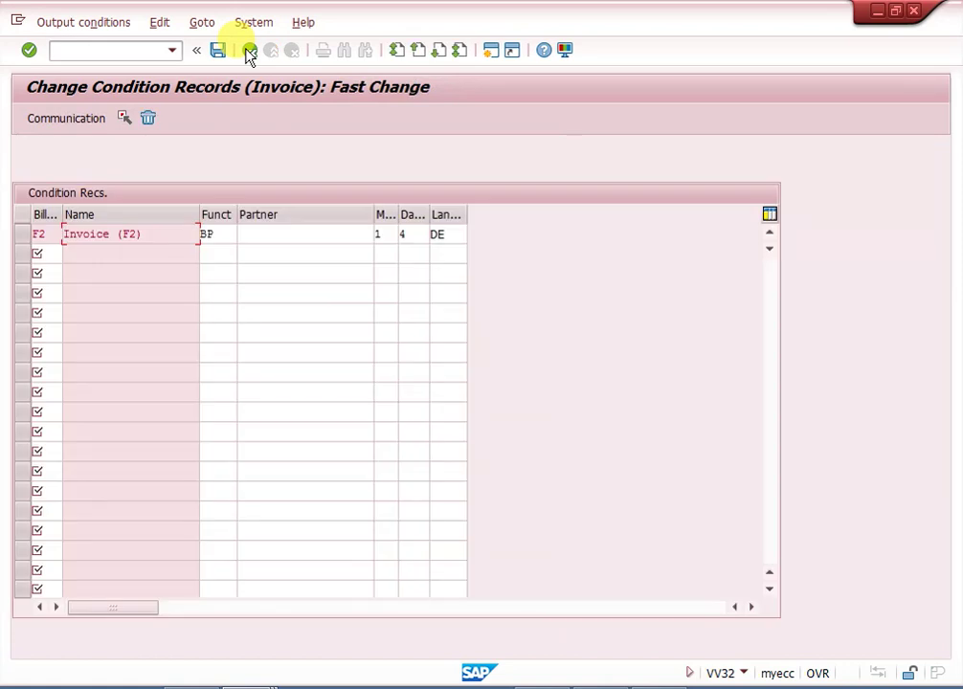
pyautogui.click(249, 51)
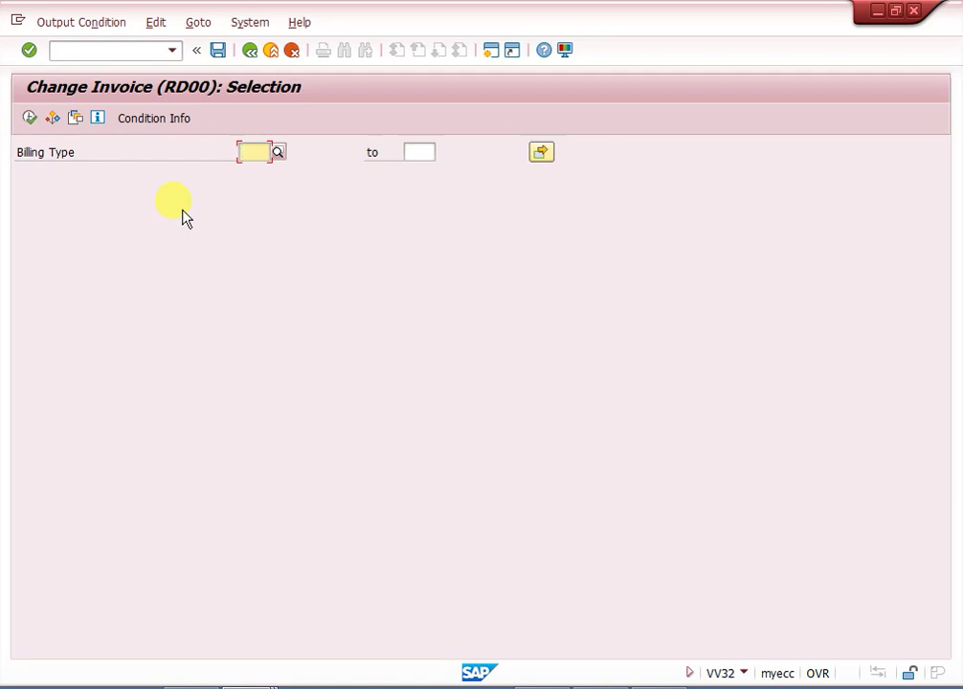
# Step: Switch to the session showing the RD00 processing routines and start output control maintenance there with /nnace
pyautogui.click(120, 53)
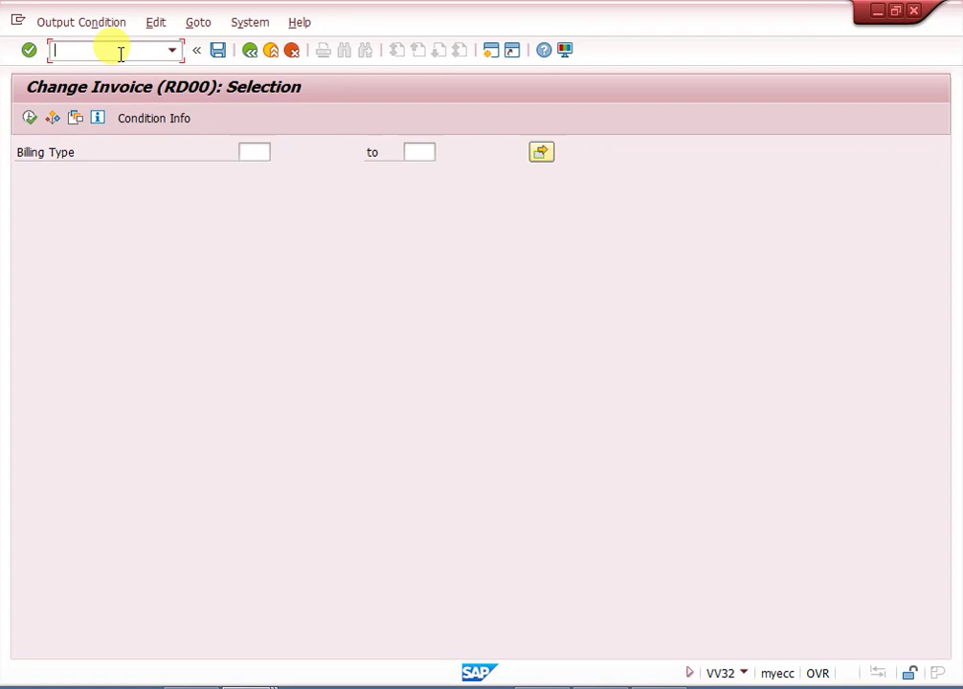
pyautogui.click(260, 687)
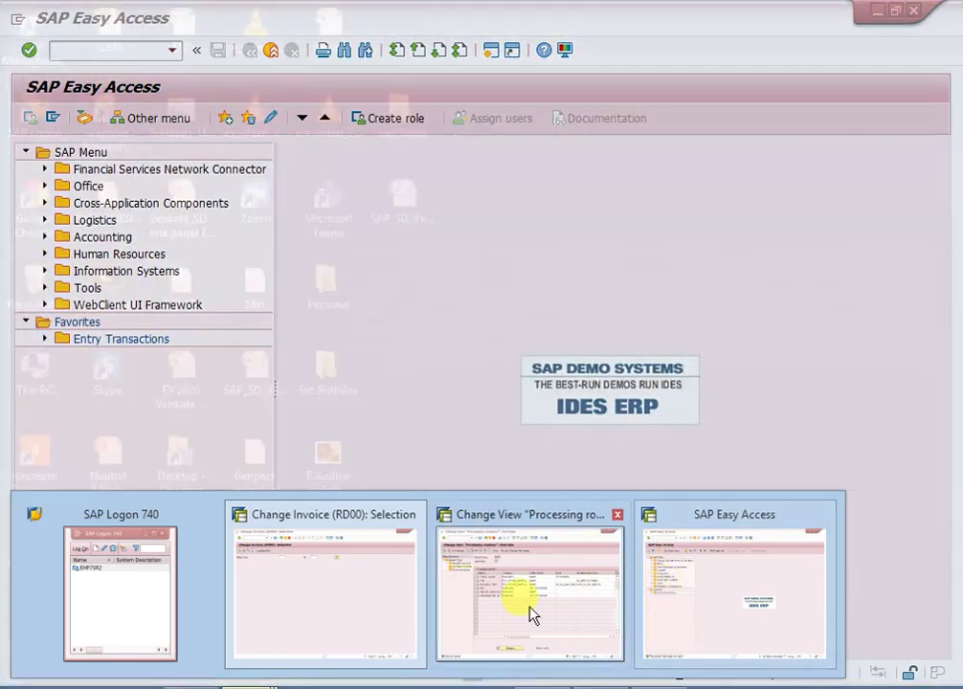
pyautogui.click(517, 611)
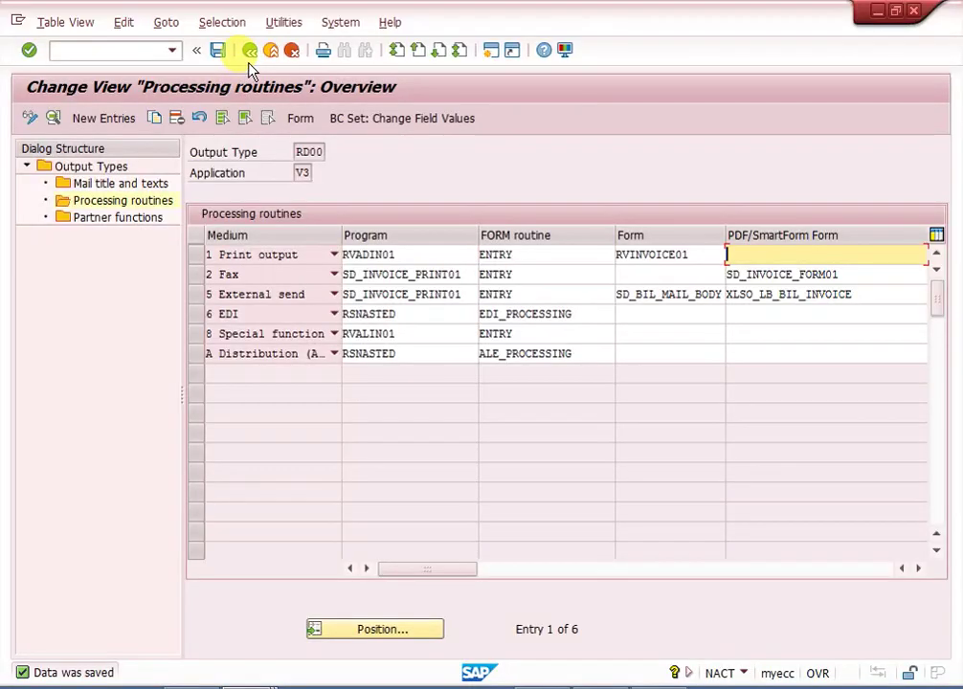
pyautogui.click(111, 54)
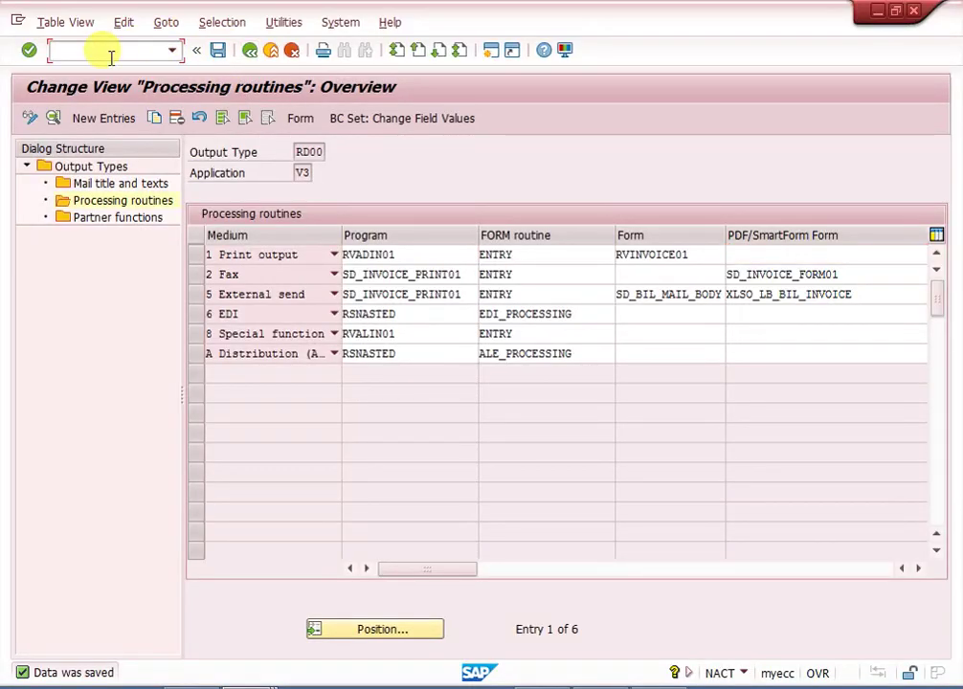
pyautogui.write('/n')
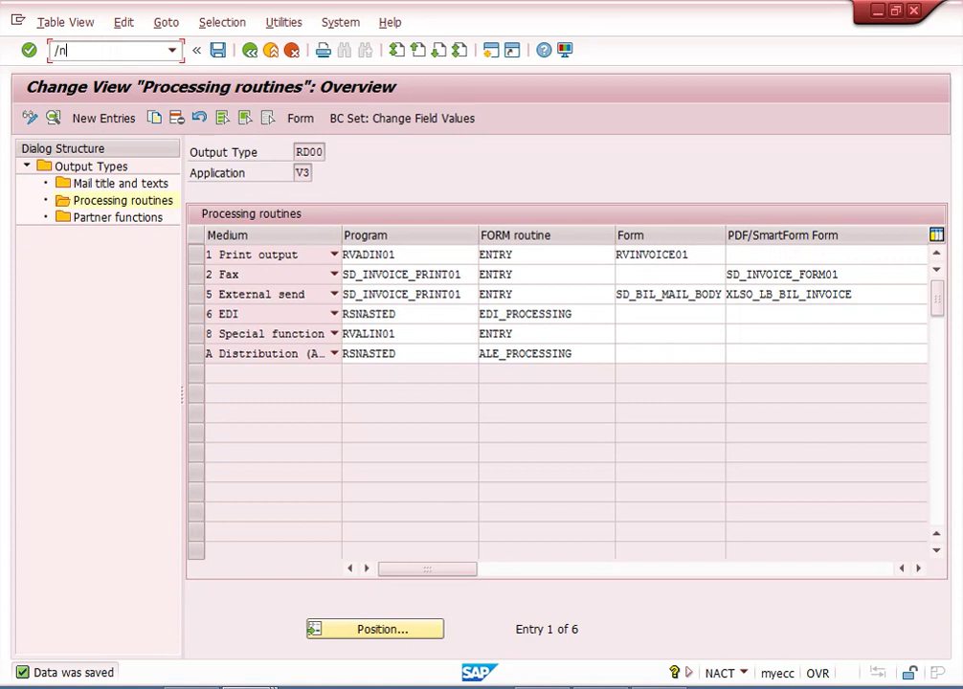
pyautogui.write('nace')
pyautogui.press('Return')
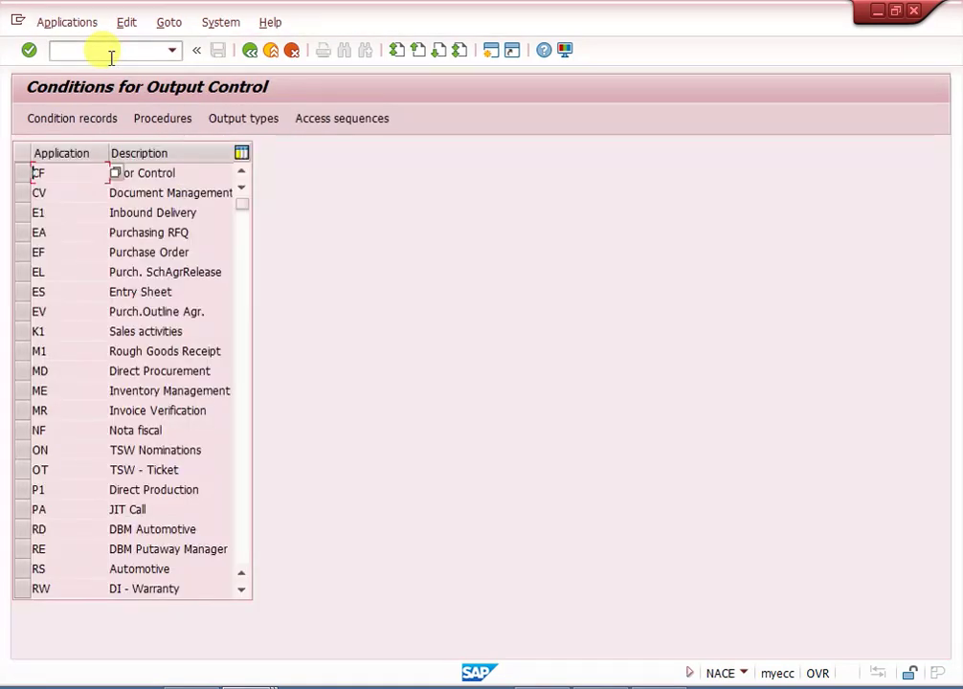
# Step: Display the output types of application V3 (Billing) and return to the list of applications
pyautogui.click(243, 290)
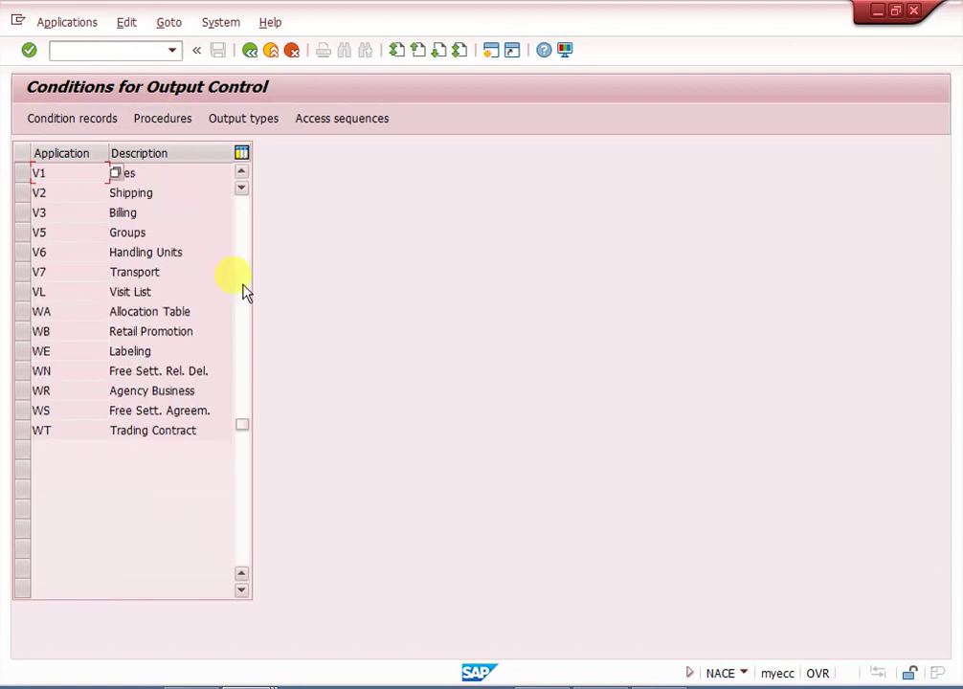
pyautogui.click(24, 213)
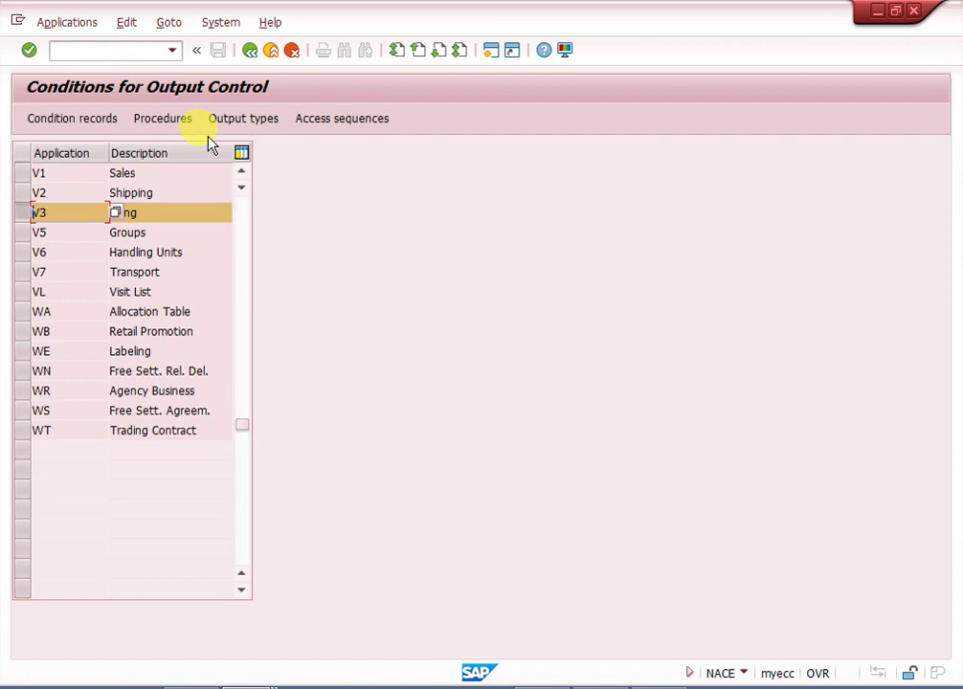
pyautogui.click(230, 126)
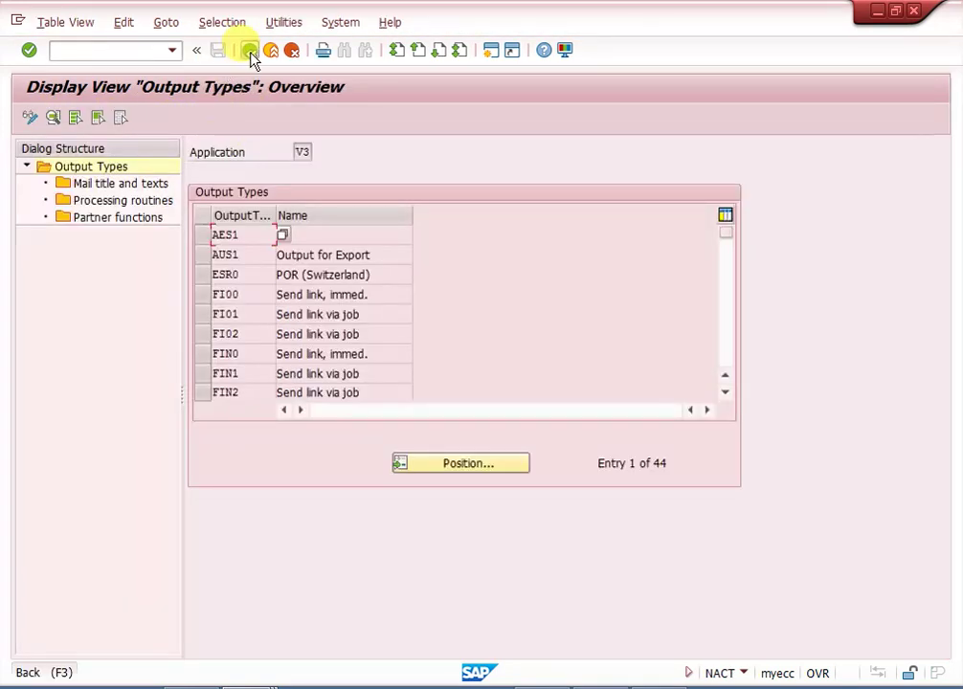
pyautogui.click(250, 51)
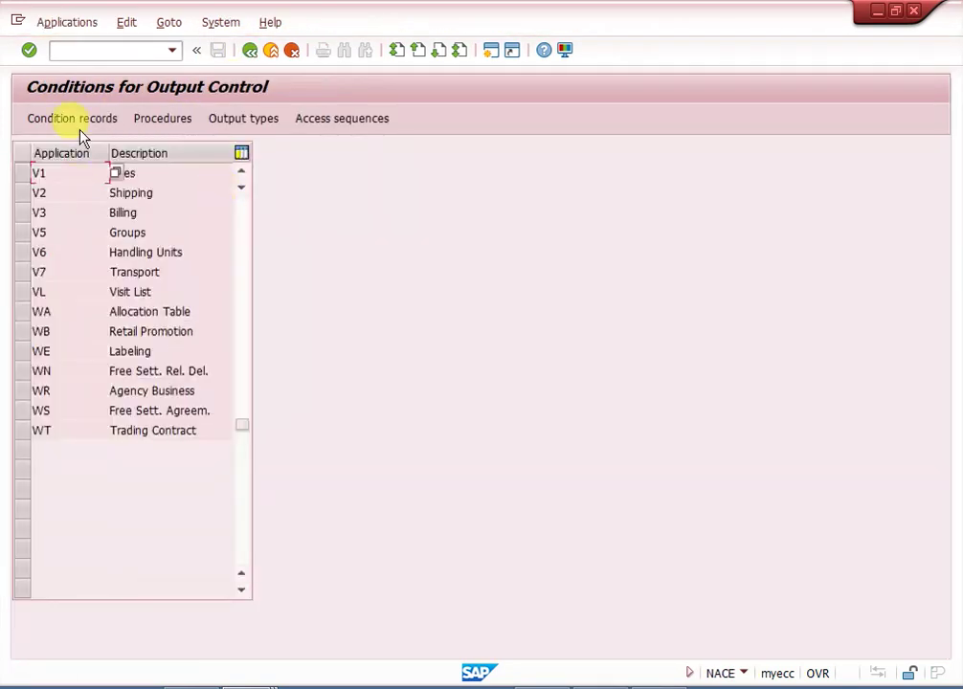
# Step: Start Customizing with /nspro and display the SAP Reference IMG
pyautogui.click(132, 53)
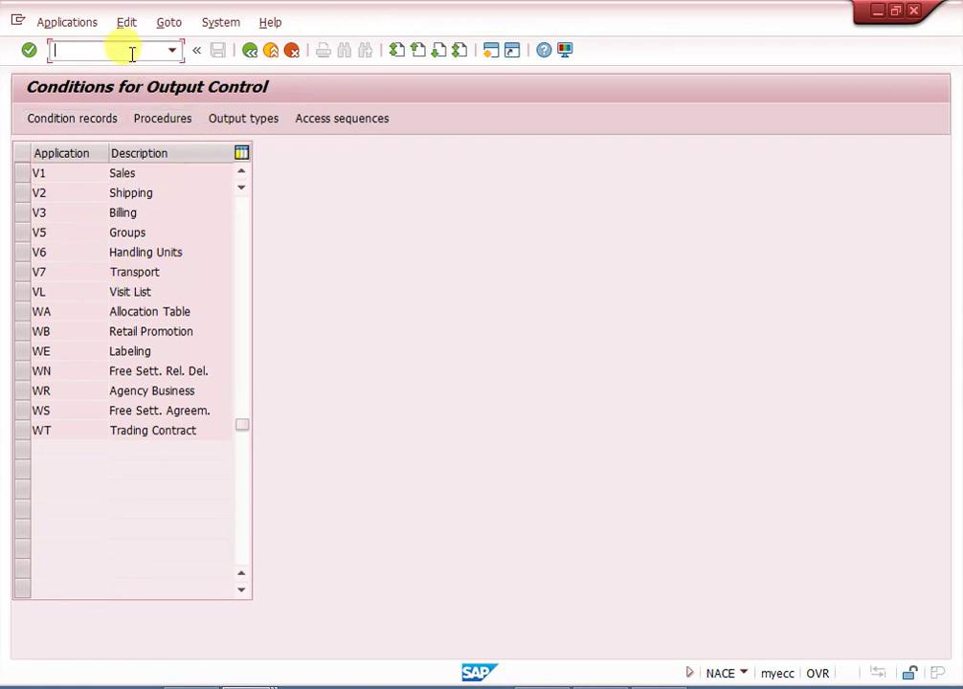
pyautogui.write('/n')
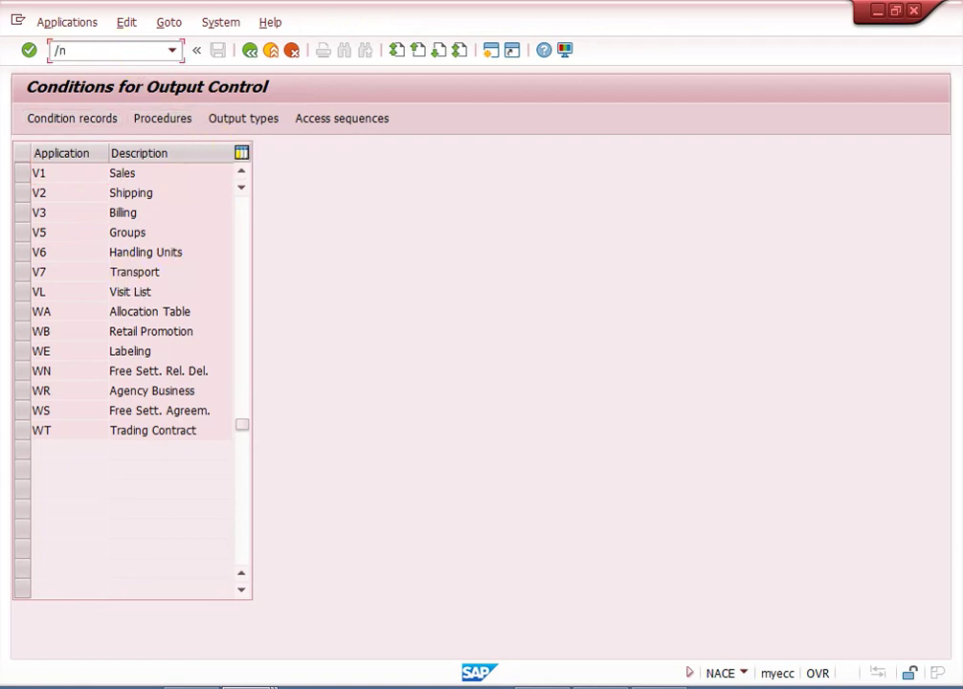
pyautogui.write('spro')
pyautogui.press('Return')
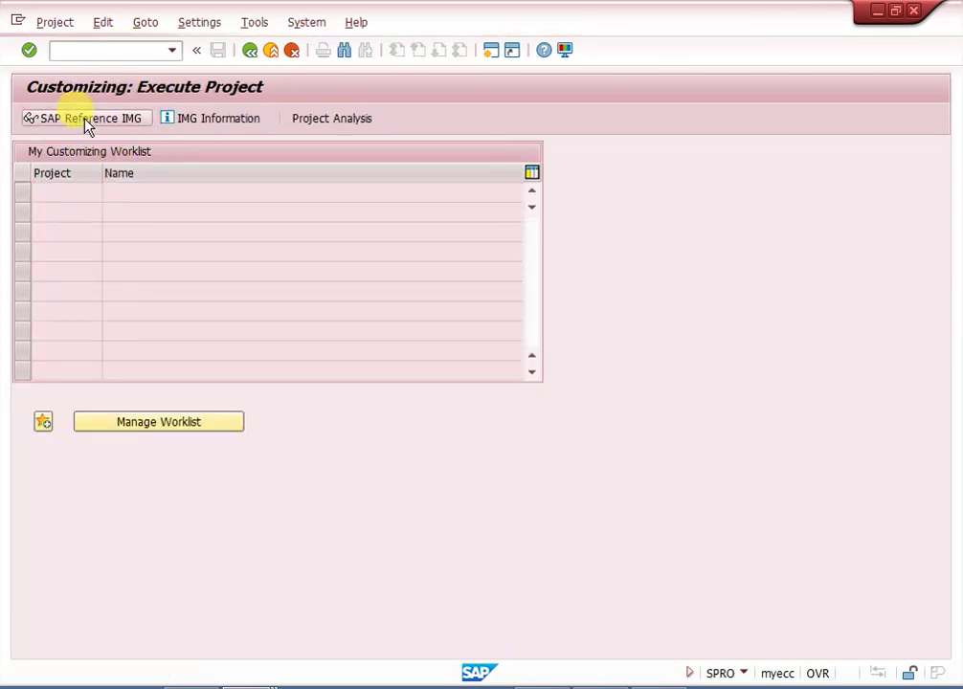
pyautogui.click(86, 120)
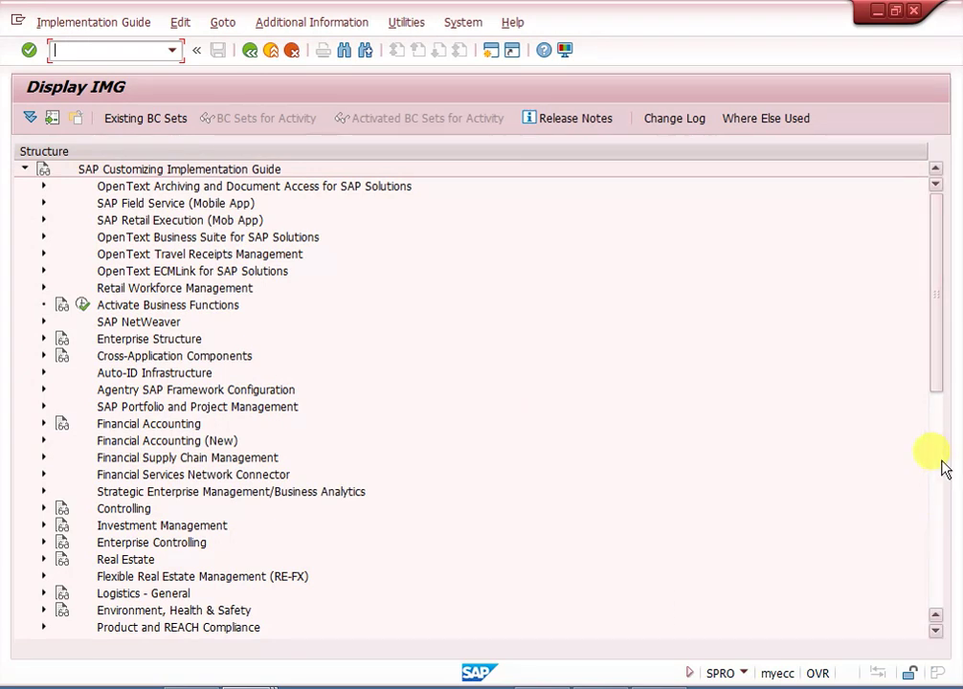
# Step: Expand Sales and Distribution, Billing and Billing Documents in the implementation guide's structure
pyautogui.click(939, 465)
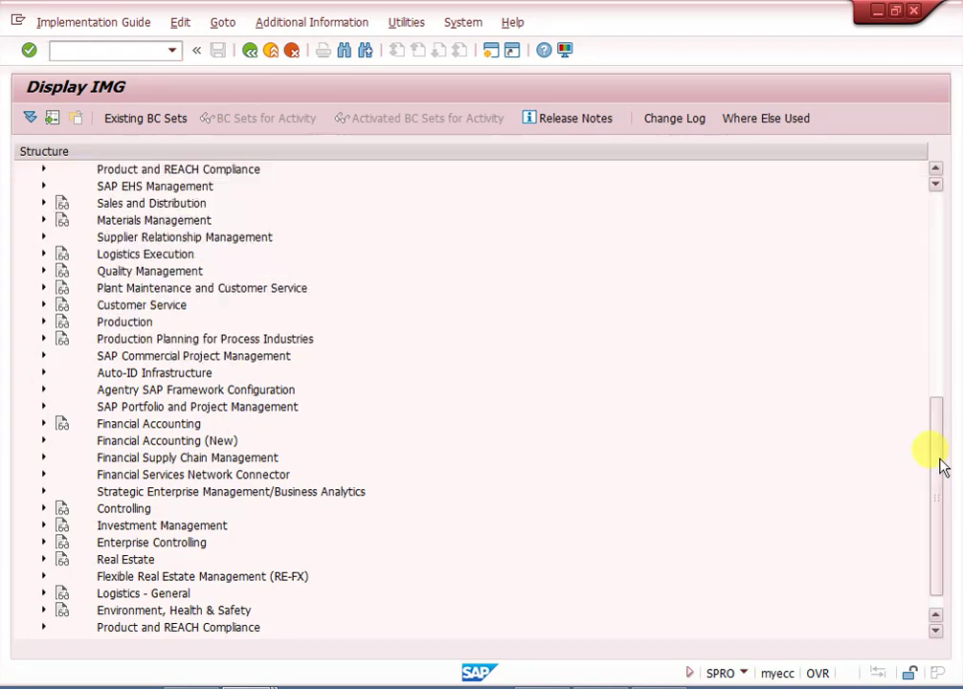
pyautogui.click(42, 205)
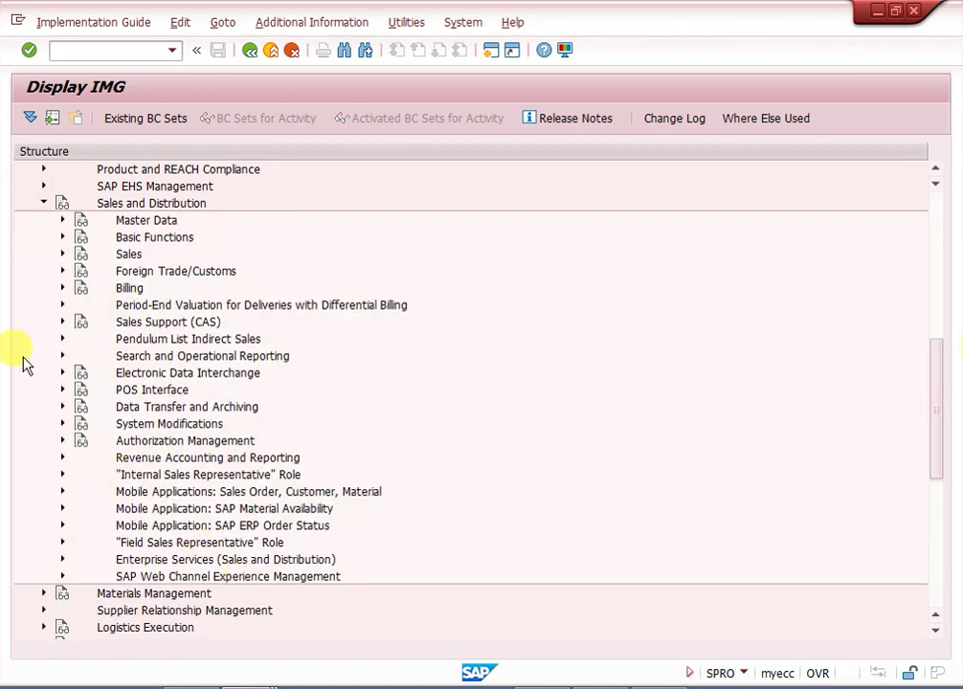
pyautogui.click(62, 290)
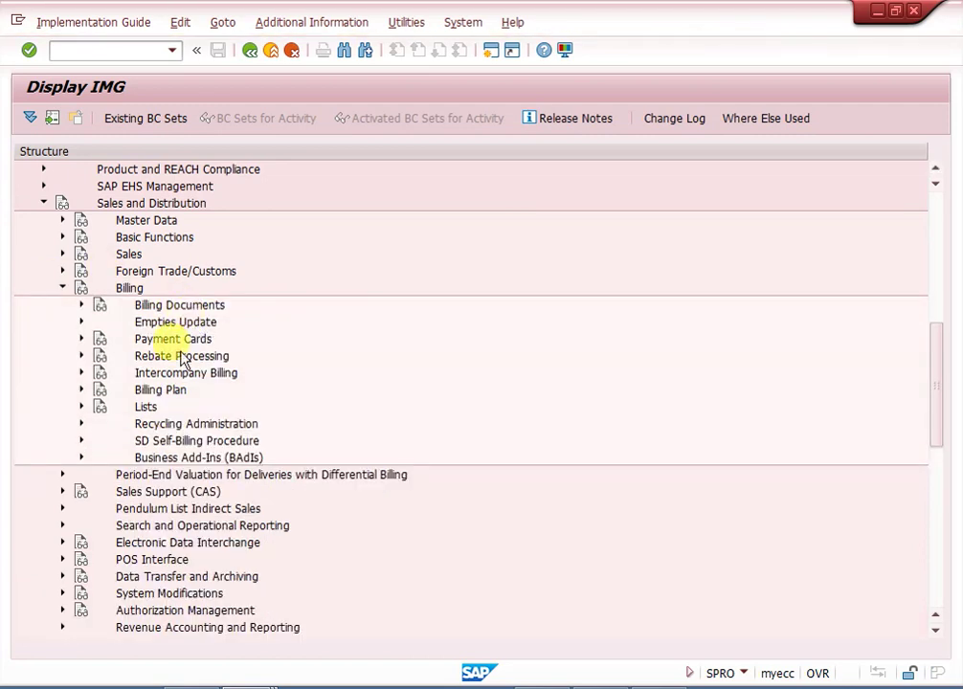
pyautogui.click(82, 306)
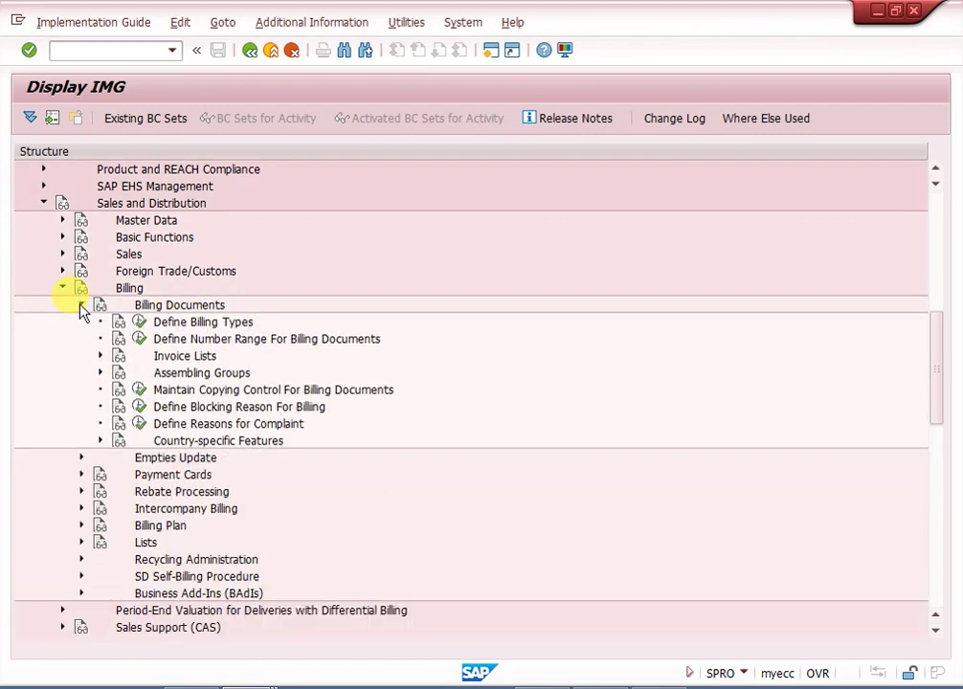
# Step: Expand Basic Functions, Output Control and Output Determination down to the condition technique activities for billing documents
pyautogui.click(62, 237)
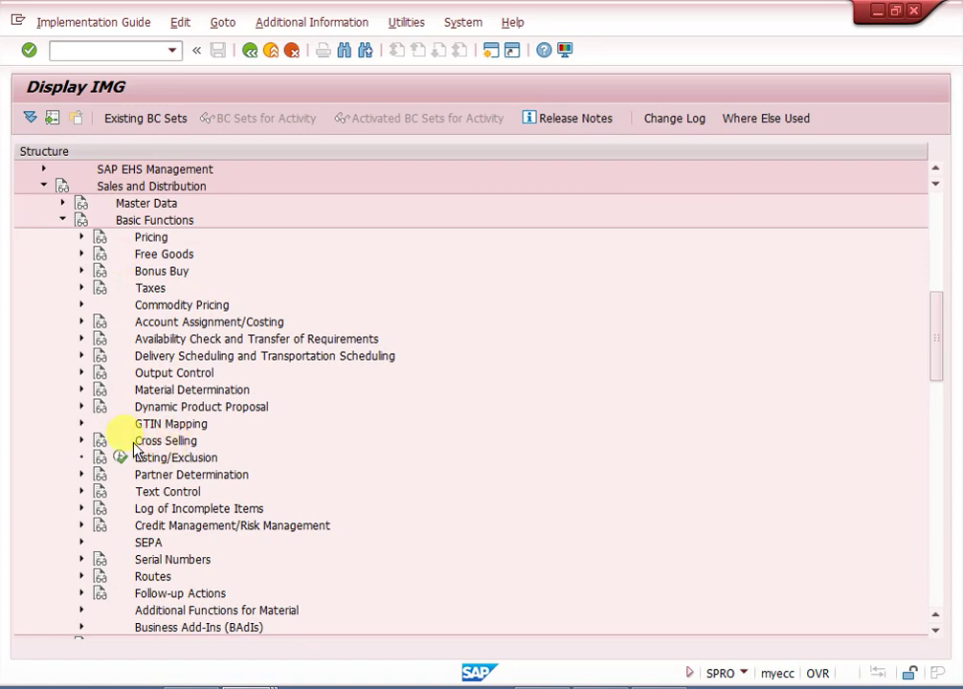
pyautogui.click(82, 374)
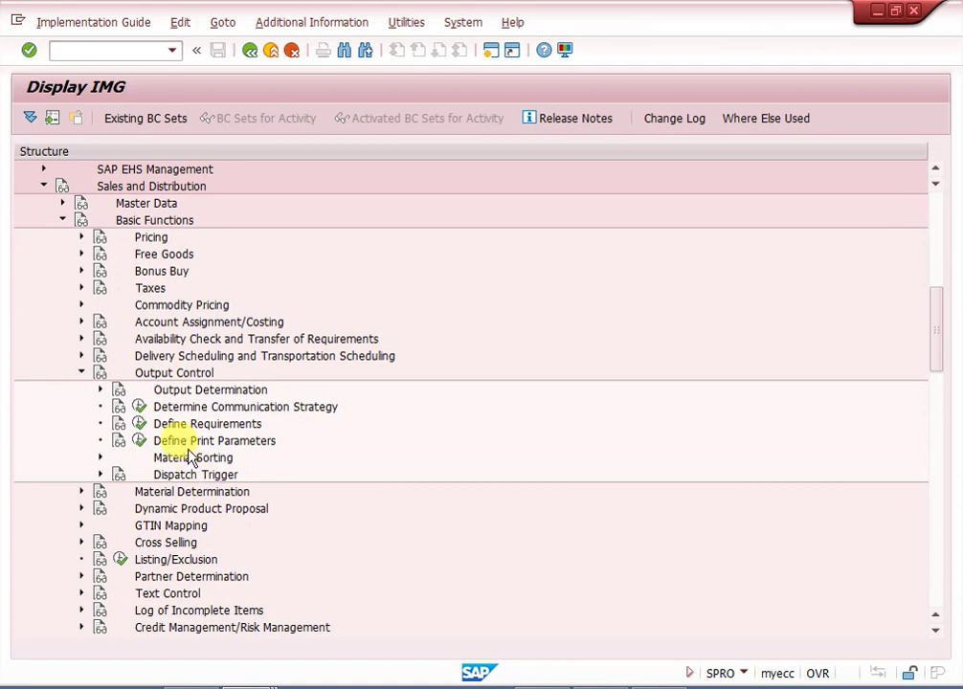
pyautogui.click(101, 390)
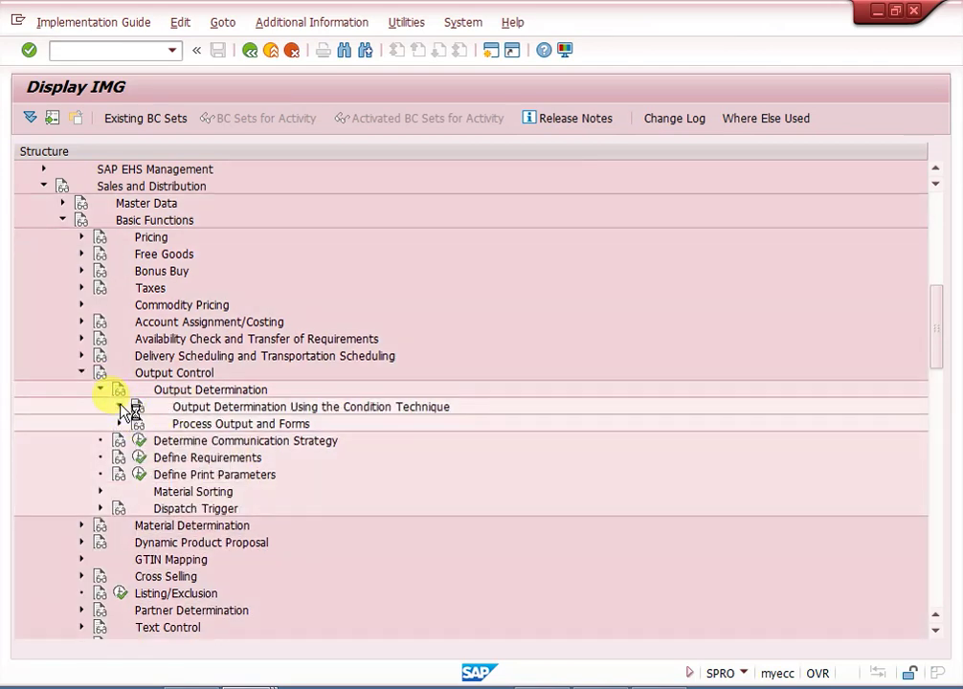
pyautogui.click(120, 407)
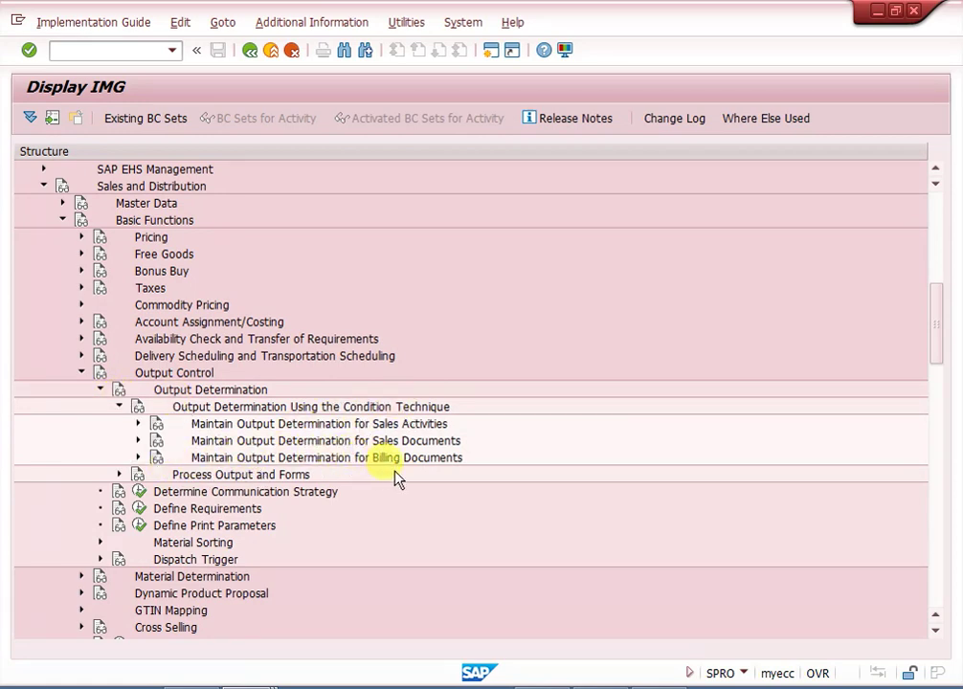
pyautogui.click(139, 458)
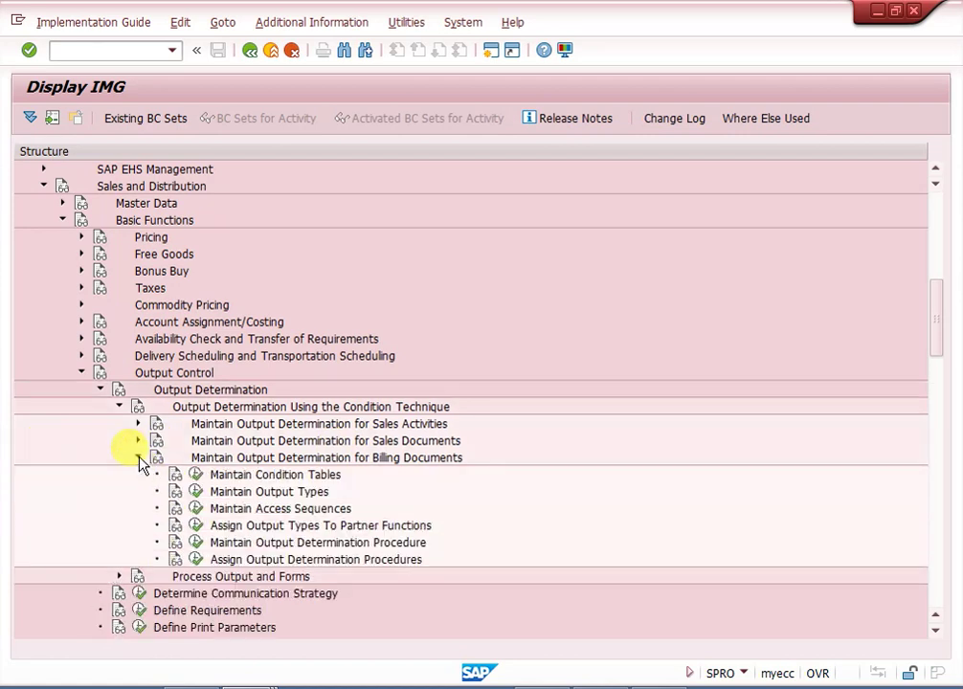
# Step: Look up the available billing output condition tables under Maintain Condition Tables, then return to the implementation guide without choosing one
pyautogui.click(198, 481)
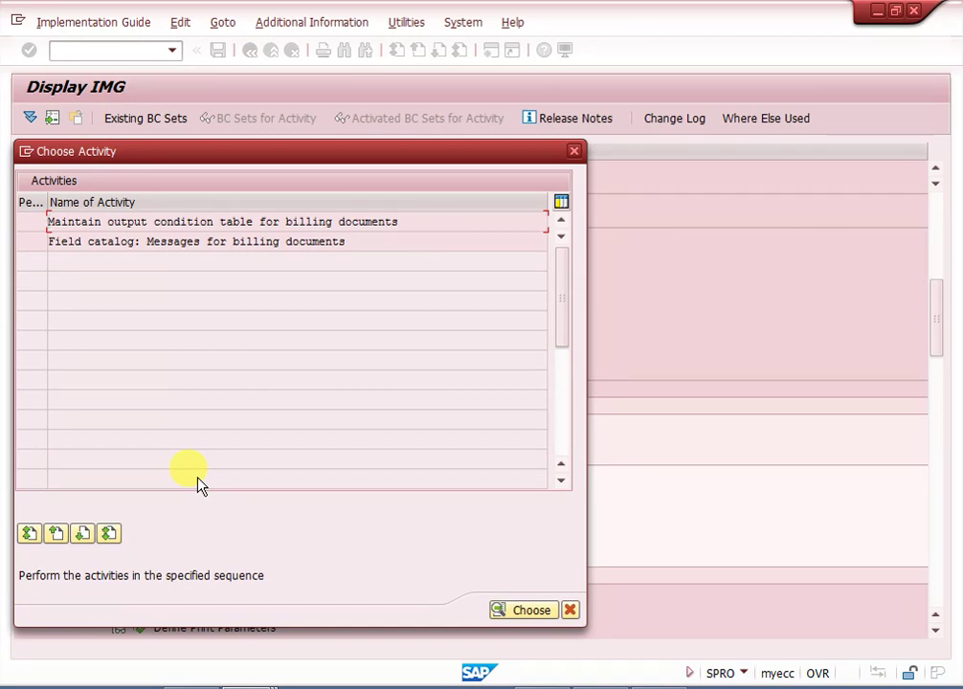
pyautogui.doubleClick(188, 224)
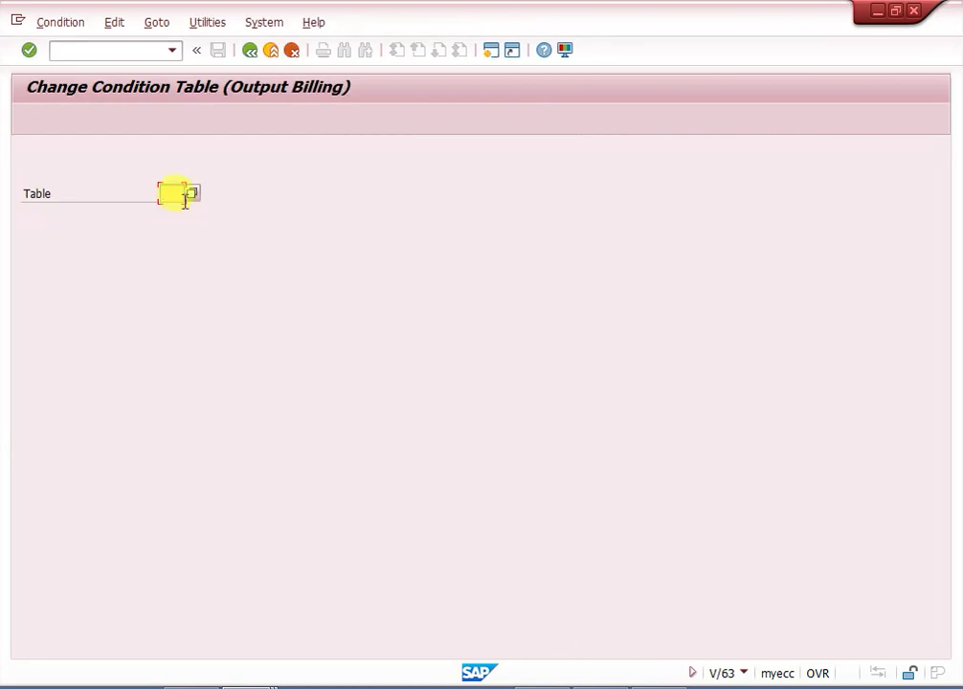
pyautogui.click(194, 194)
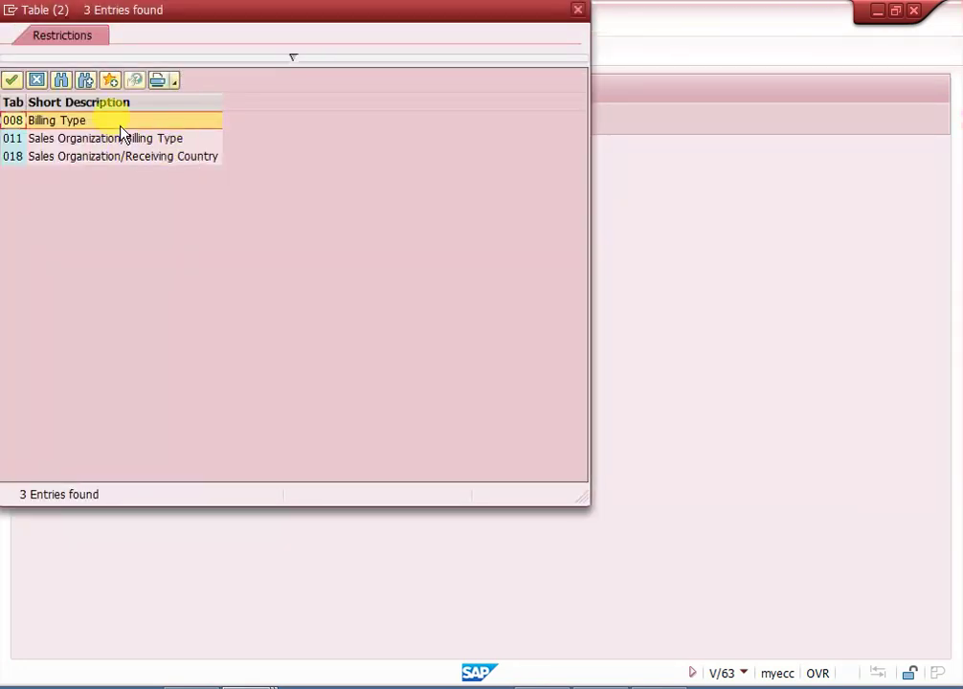
pyautogui.click(60, 122)
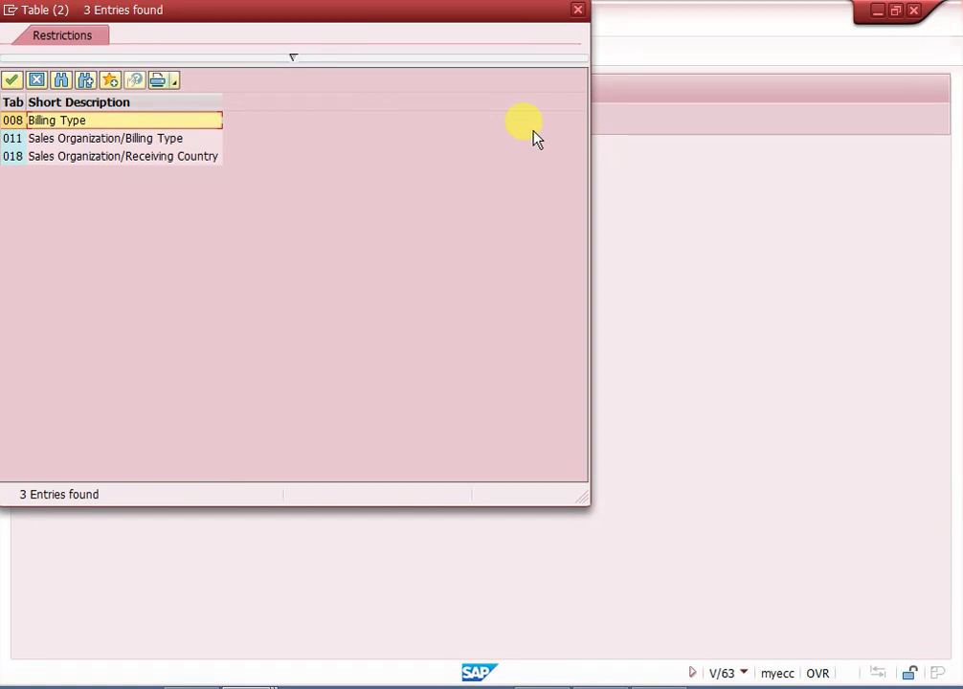
pyautogui.click(577, 10)
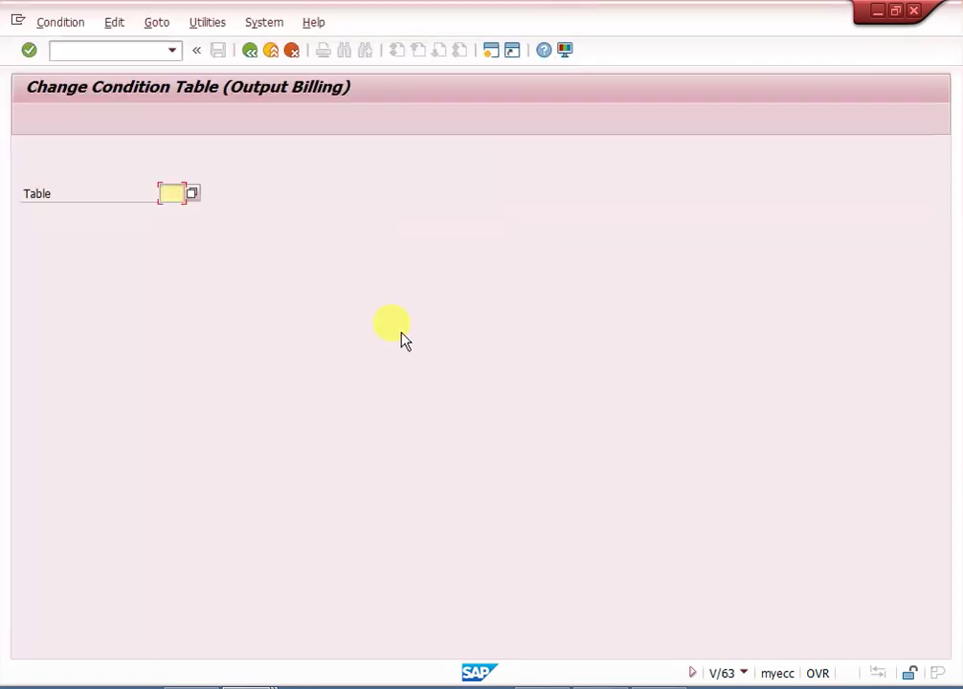
pyautogui.click(249, 51)
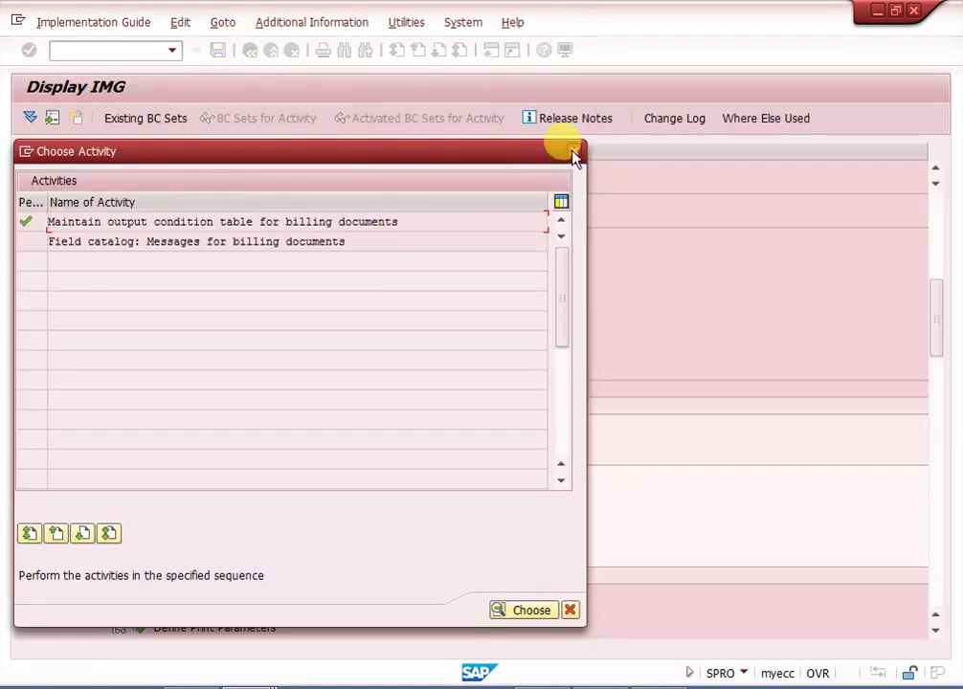
pyautogui.click(575, 152)
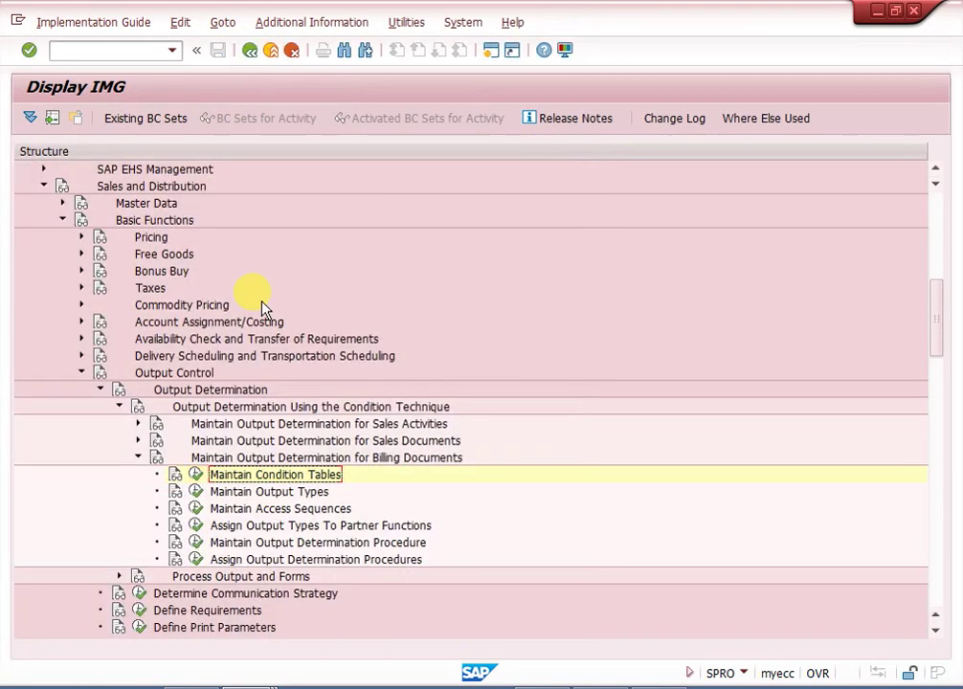
# Step: Display the accesses of access sequence 0001 (Billing Type) for billing output and return to the implementation guide
pyautogui.click(196, 510)
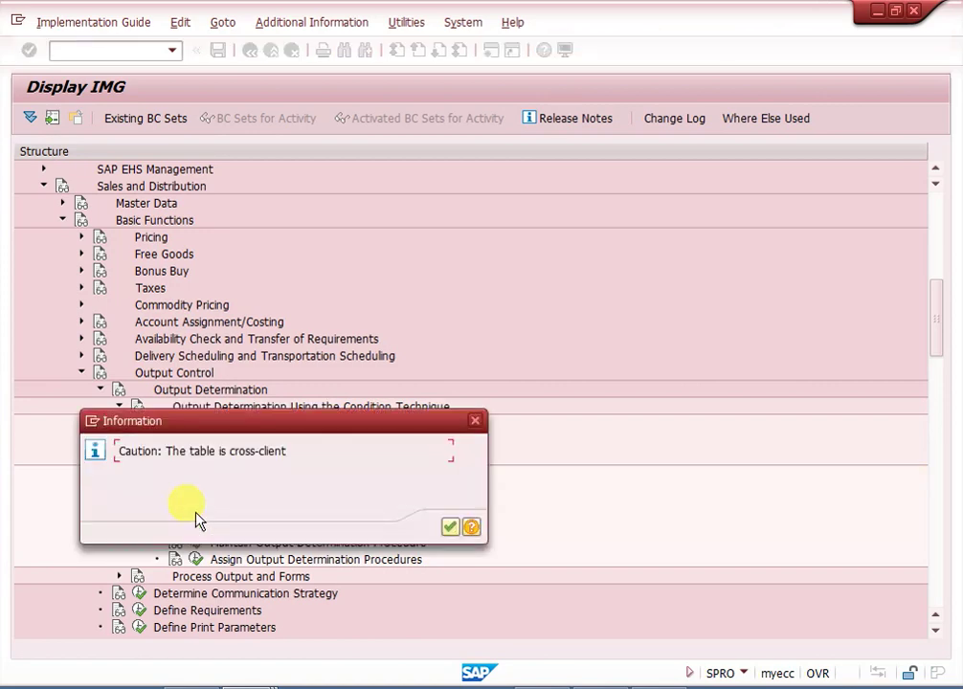
pyautogui.click(450, 527)
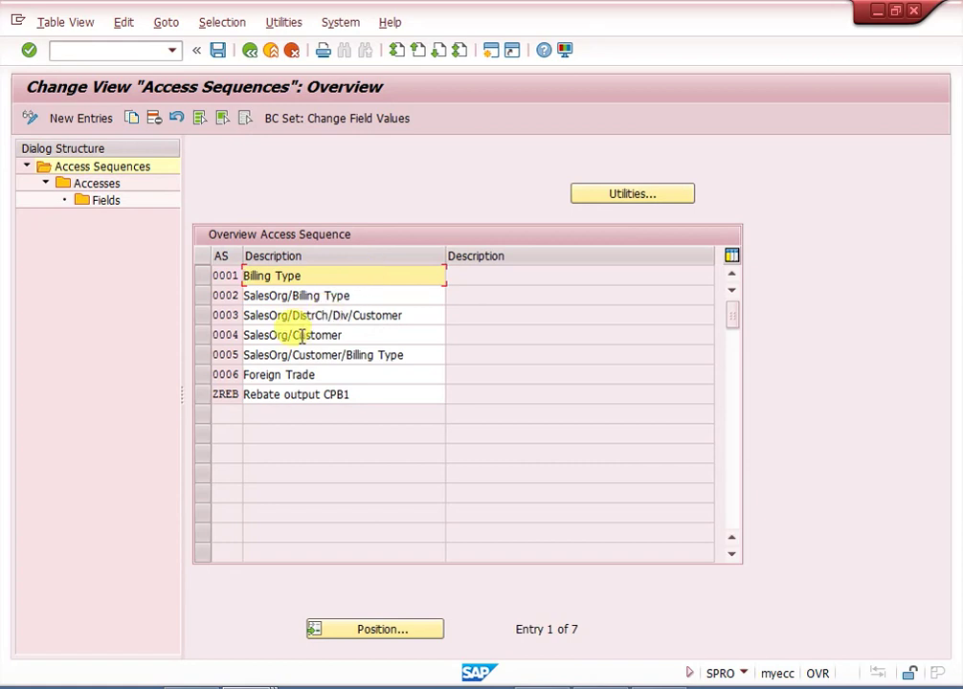
pyautogui.click(220, 272)
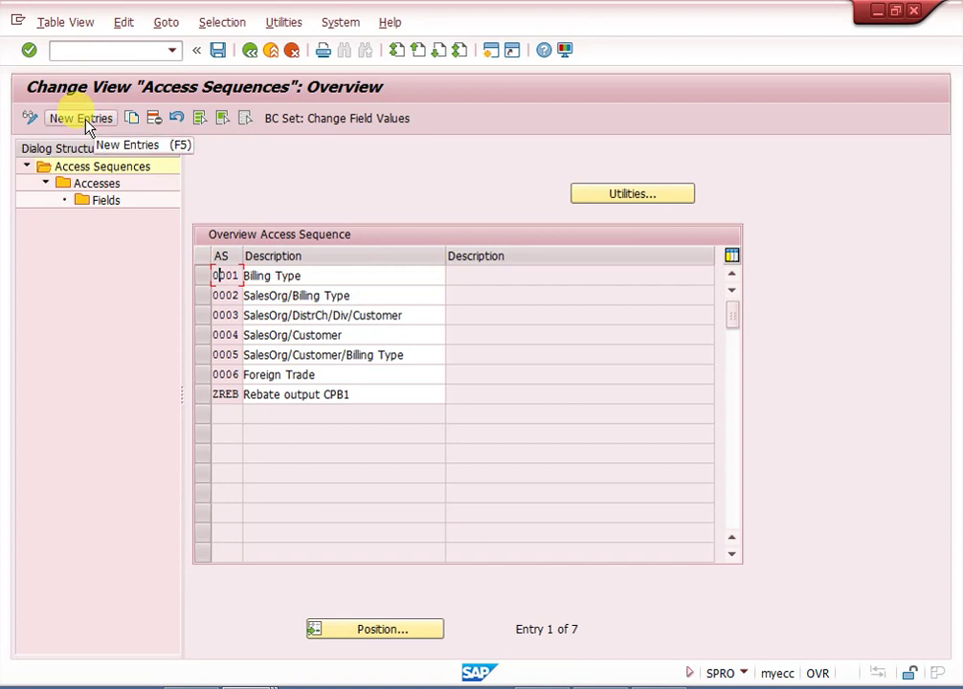
pyautogui.click(202, 276)
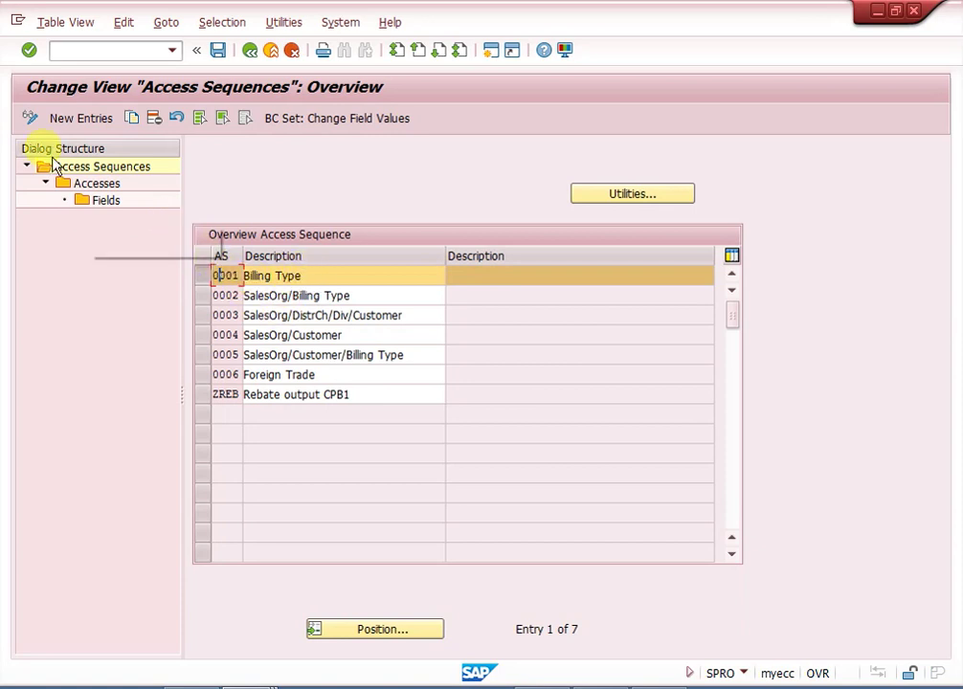
pyautogui.doubleClick(103, 183)
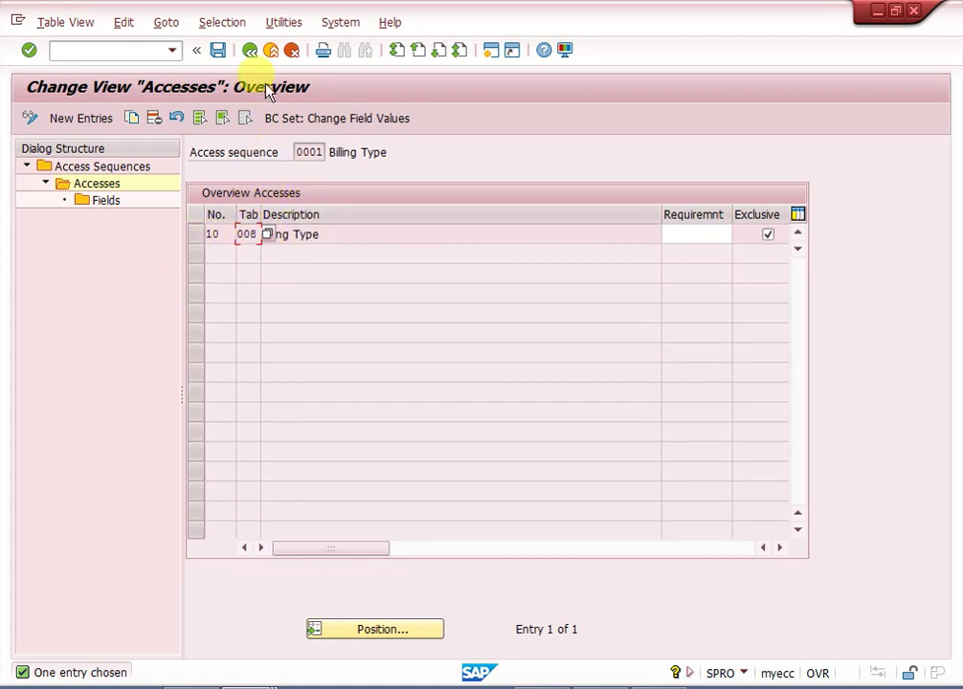
pyautogui.click(250, 52)
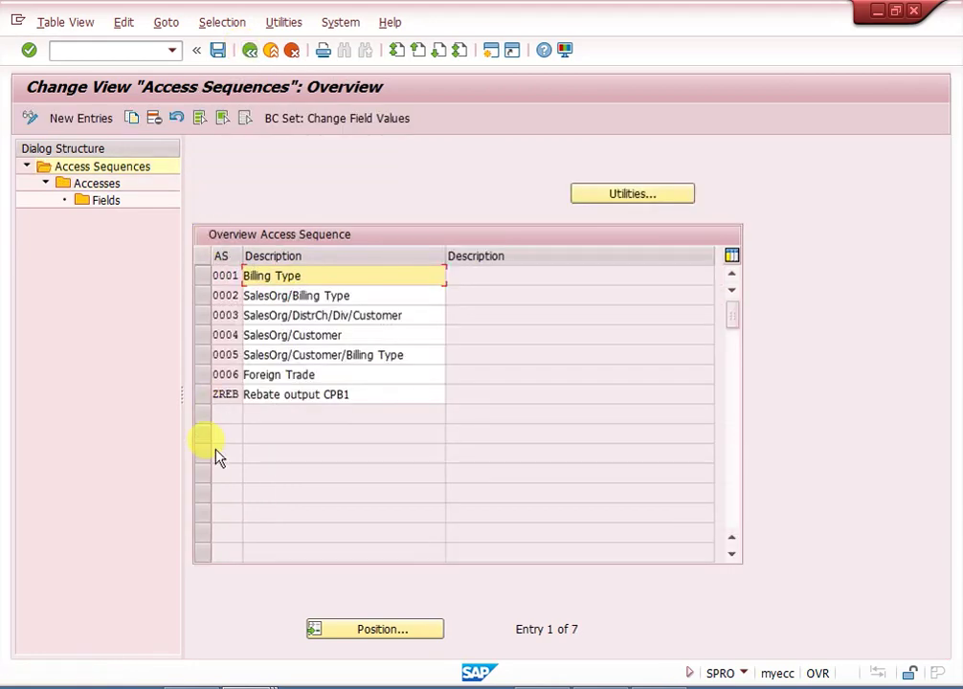
pyautogui.click(250, 51)
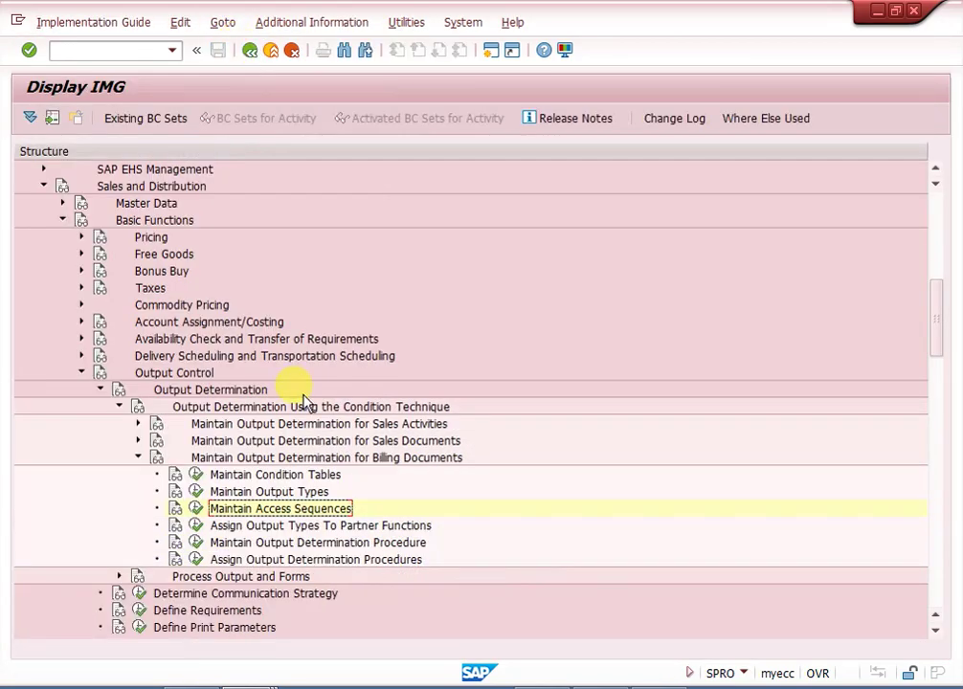
# Step: Open Maintain Output Types for billing documents and position the list at output type RD00
pyautogui.click(195, 493)
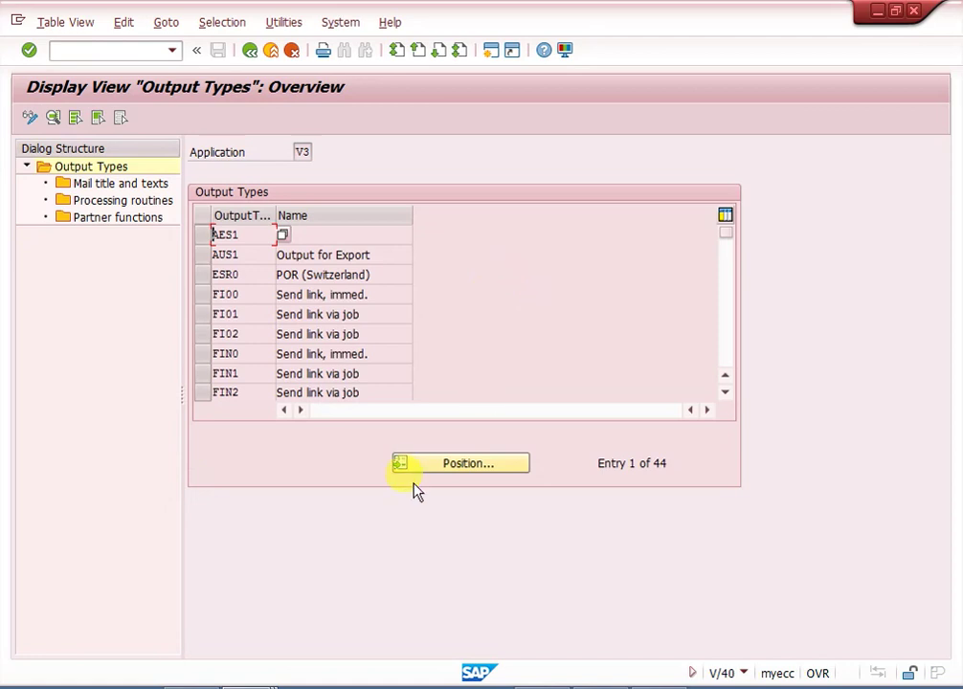
pyautogui.click(440, 464)
pyautogui.write('rd')
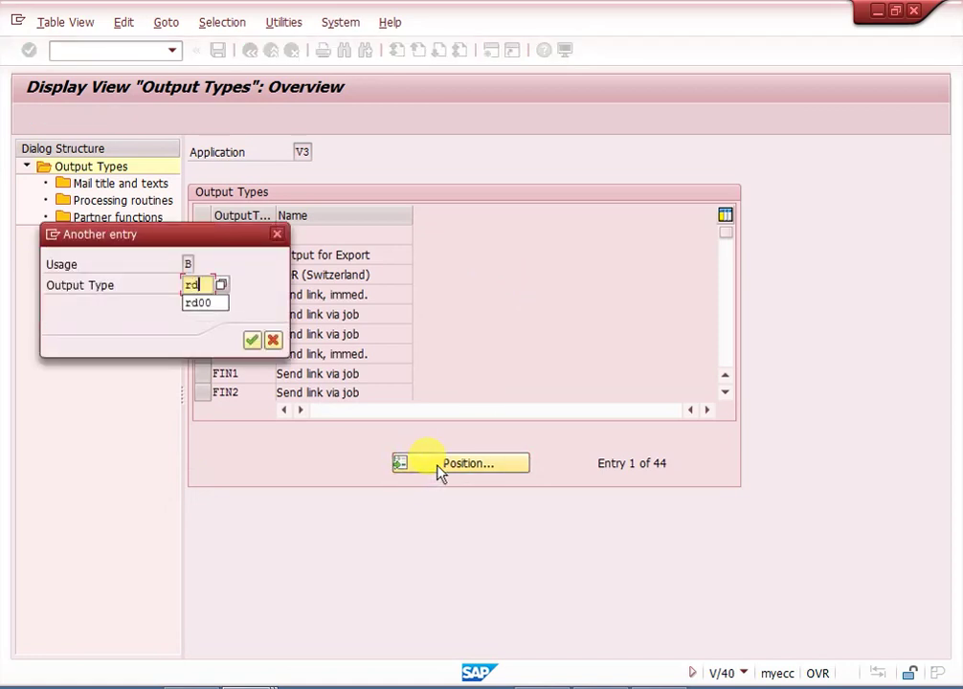
pyautogui.write('00')
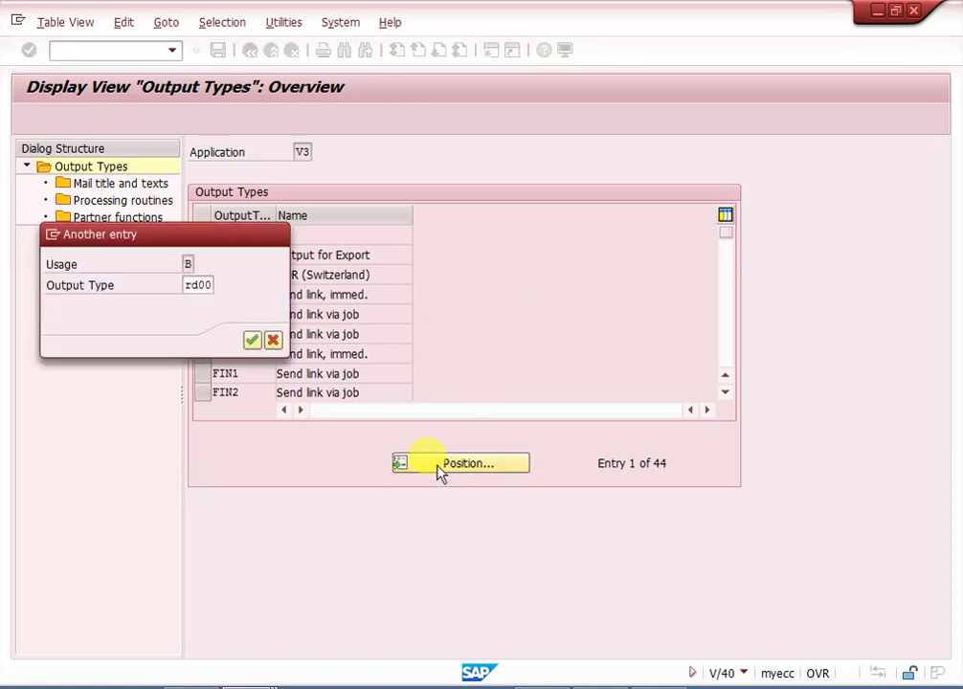
pyautogui.press('Return')
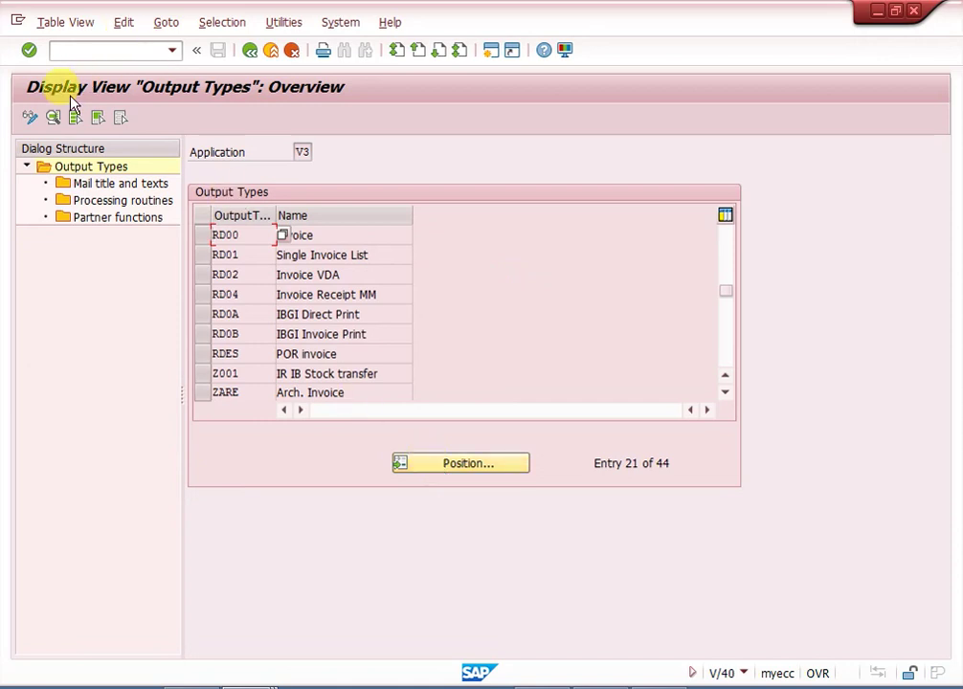
# Step: Switch the output types to change mode, reposition the list at RD00 and open its details
pyautogui.click(28, 118)
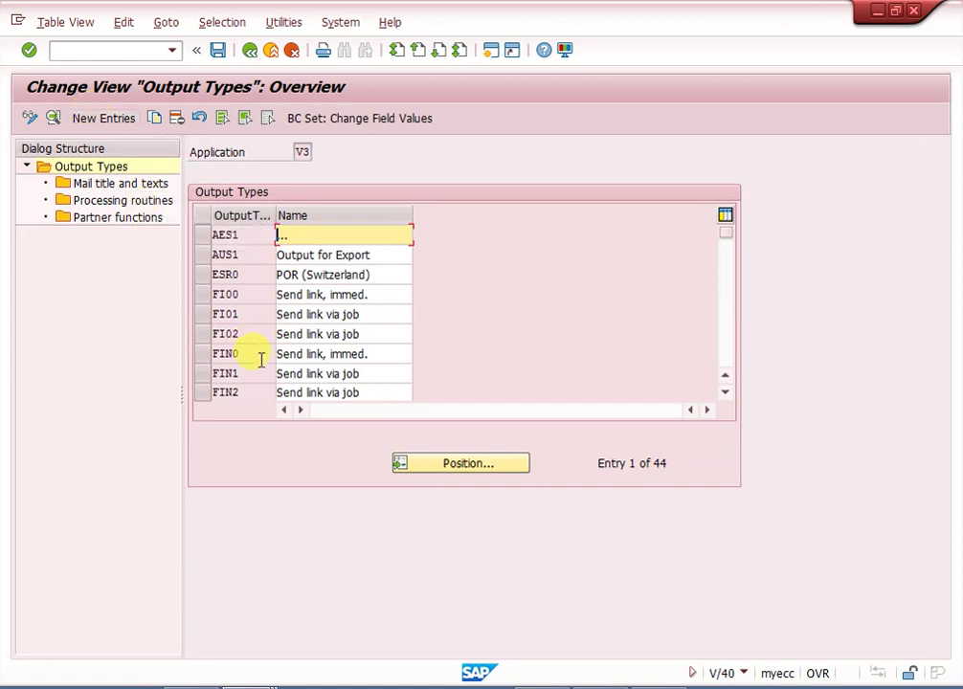
pyautogui.click(494, 467)
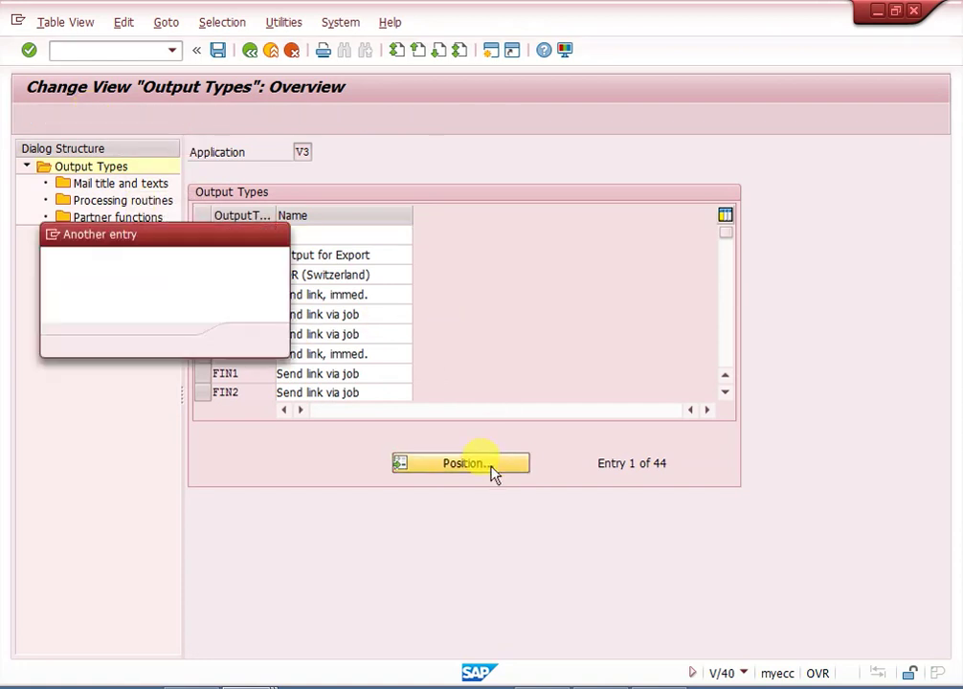
pyautogui.write('rd00')
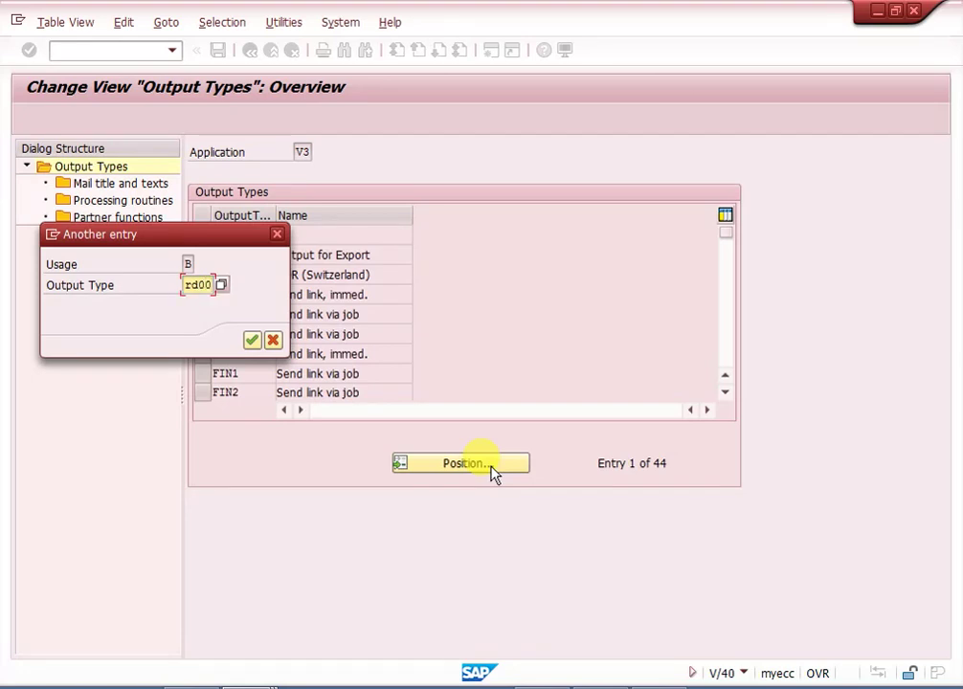
pyautogui.press('Return')
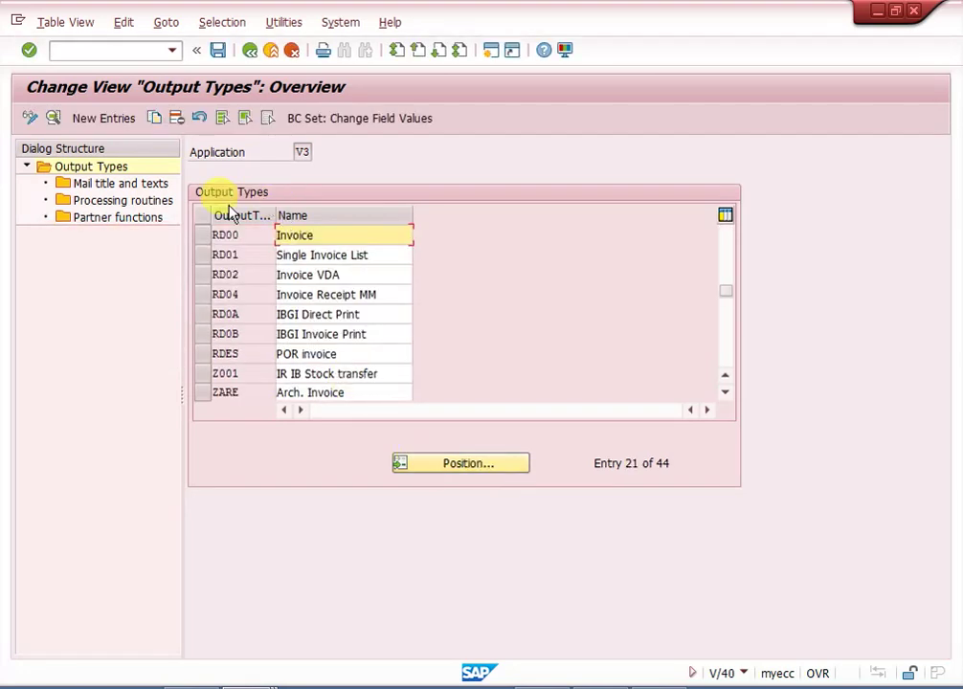
pyautogui.click(201, 239)
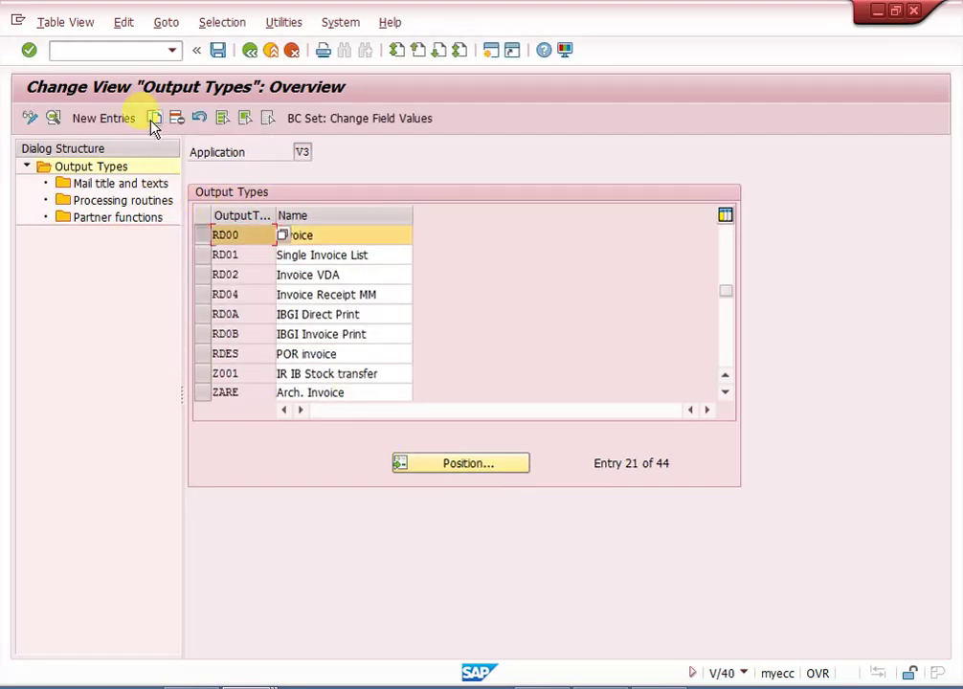
pyautogui.doubleClick(247, 237)
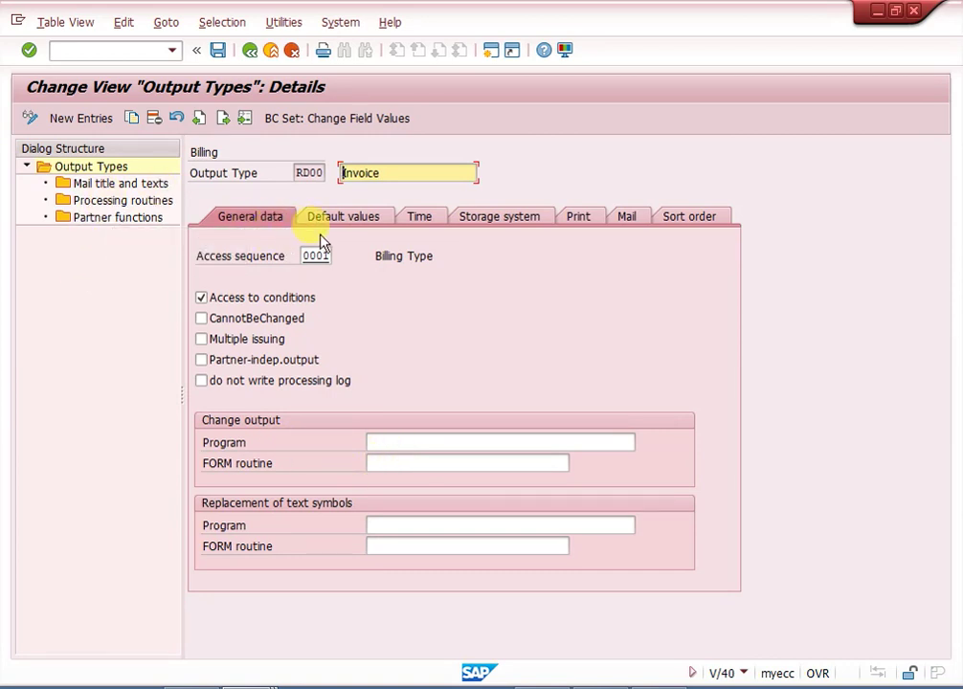
# Step: Examine RD00's default values, including the dispatch time and transmission medium options and the partner function
pyautogui.click(340, 220)
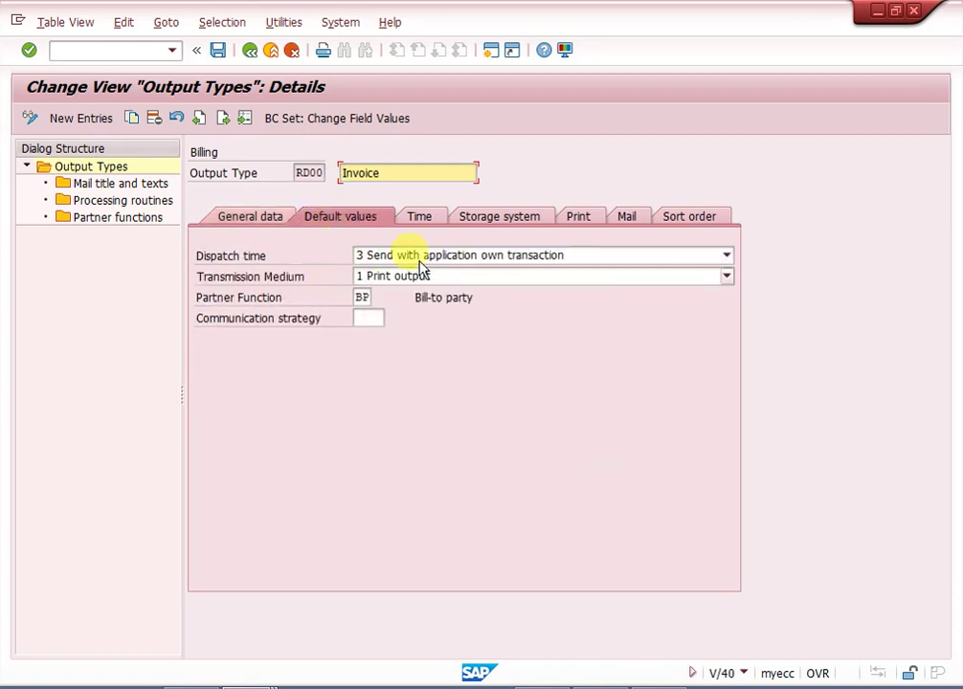
pyautogui.click(471, 256)
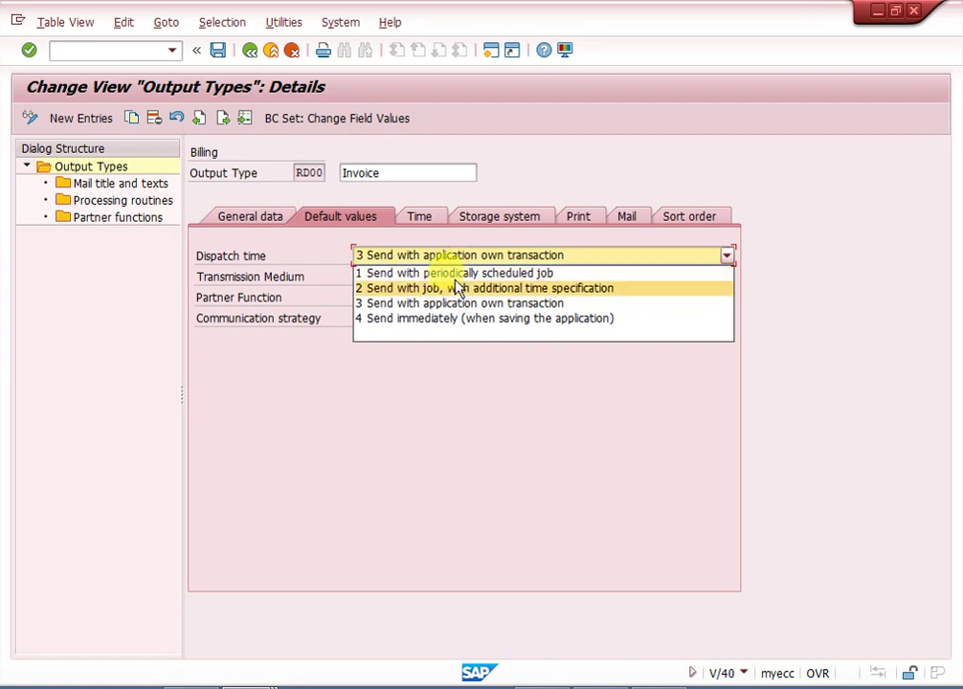
pyautogui.click(466, 396)
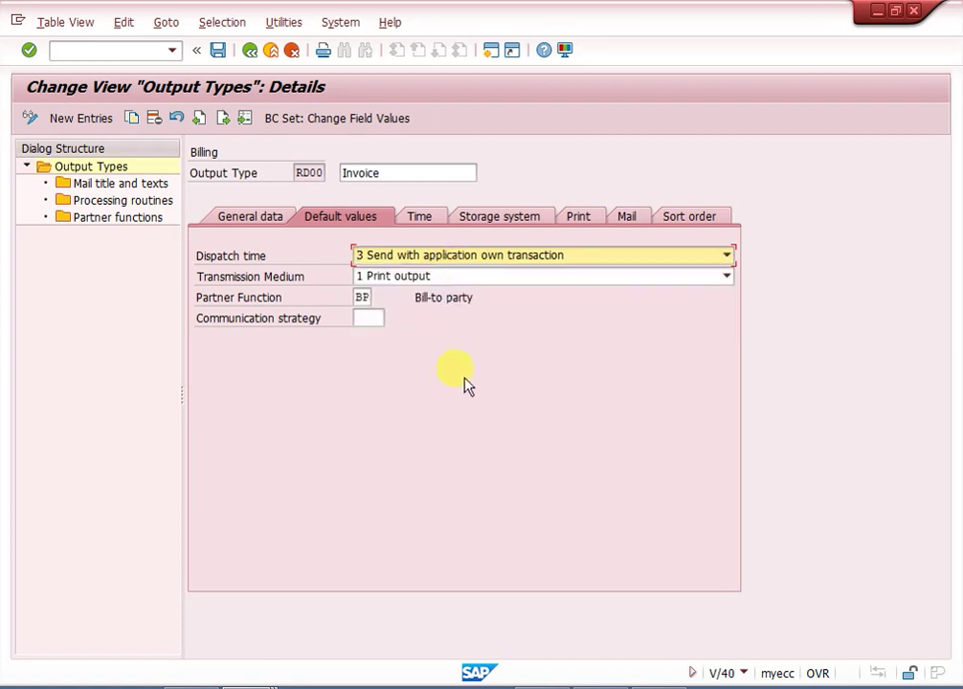
pyautogui.click(465, 285)
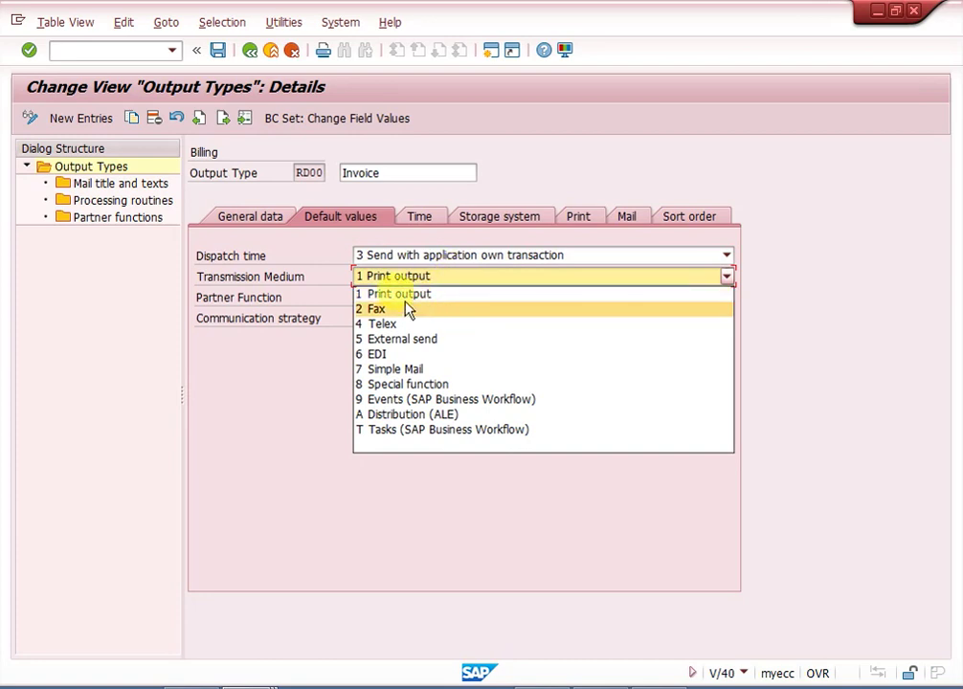
pyautogui.click(287, 380)
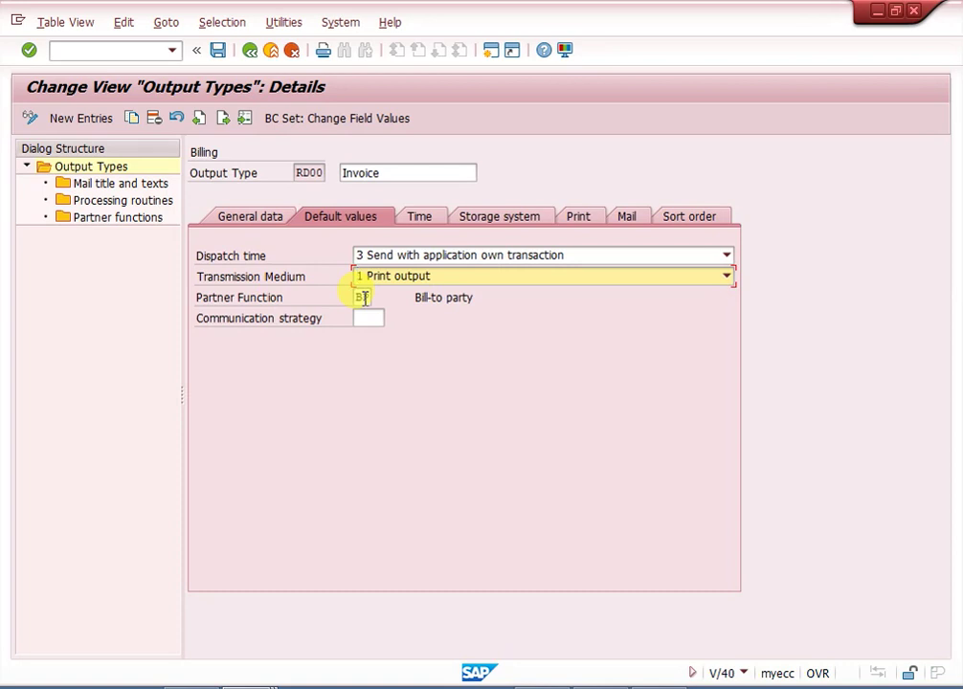
pyautogui.click(363, 298)
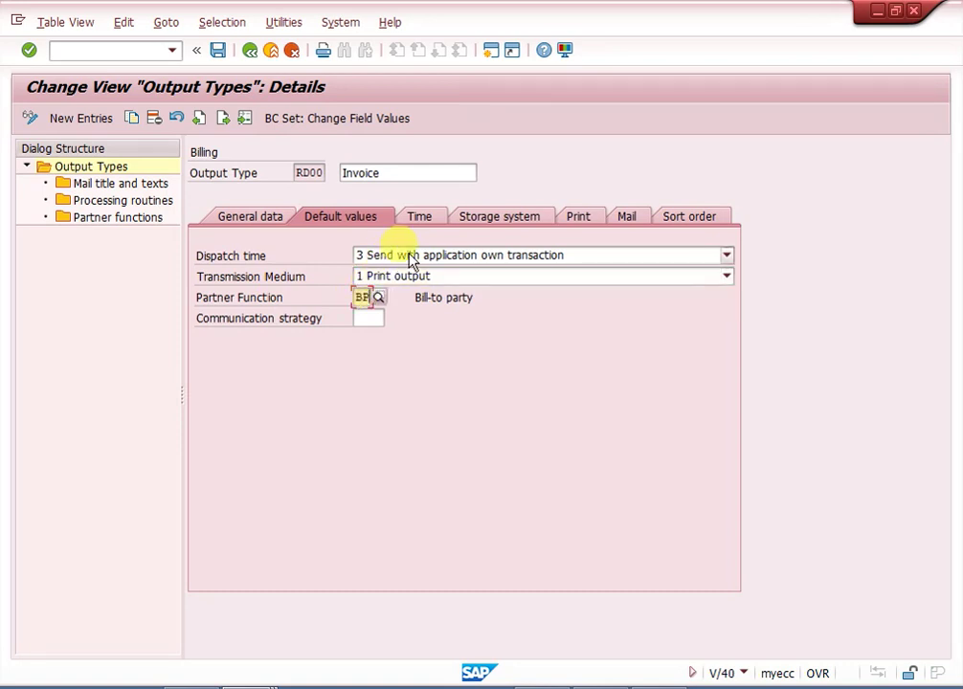
# Step: Check RD00's communication strategy options, its timing restrictions and the storage mode options of its storage system settings
pyautogui.click(374, 320)
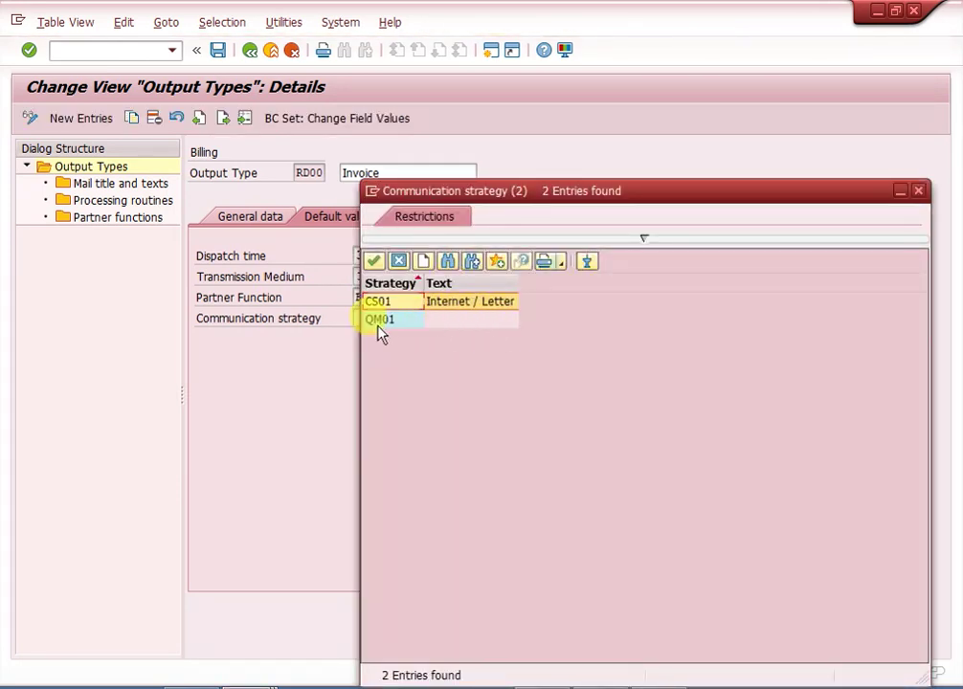
pyautogui.click(918, 196)
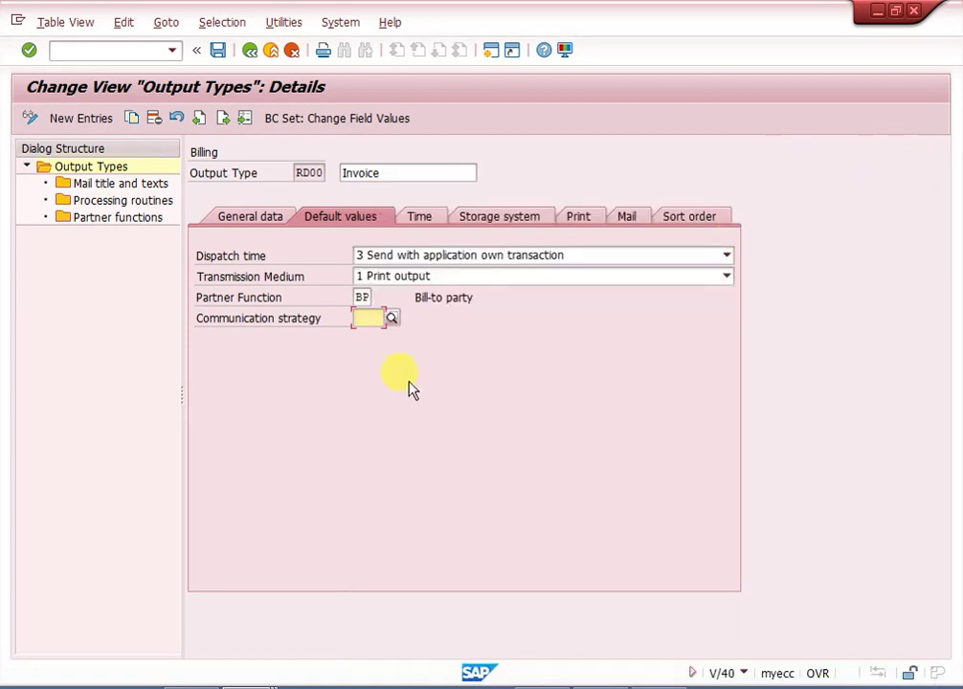
pyautogui.click(421, 217)
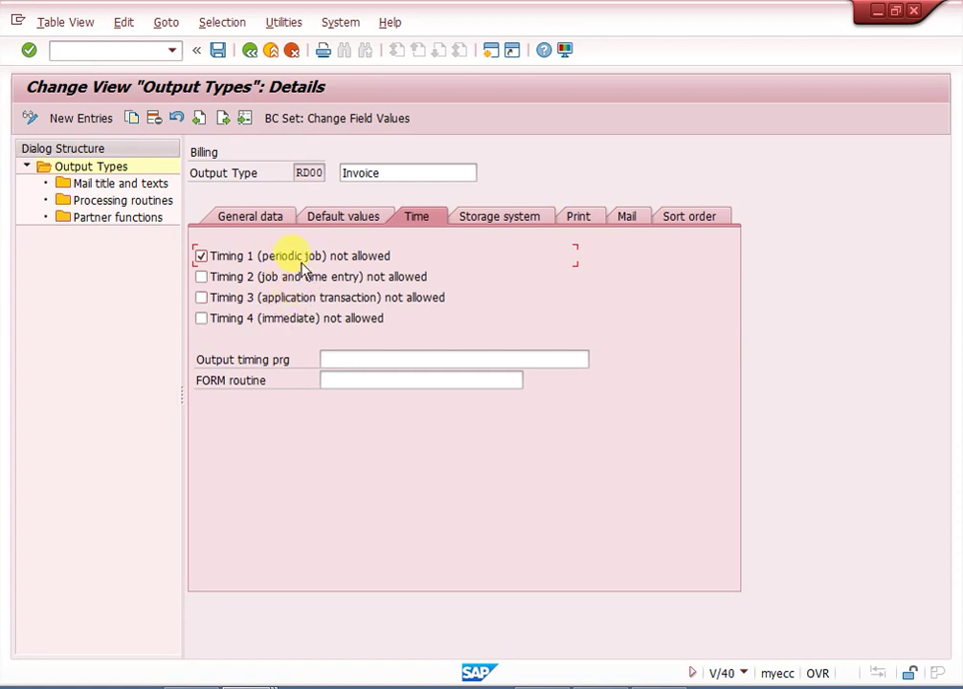
pyautogui.click(507, 222)
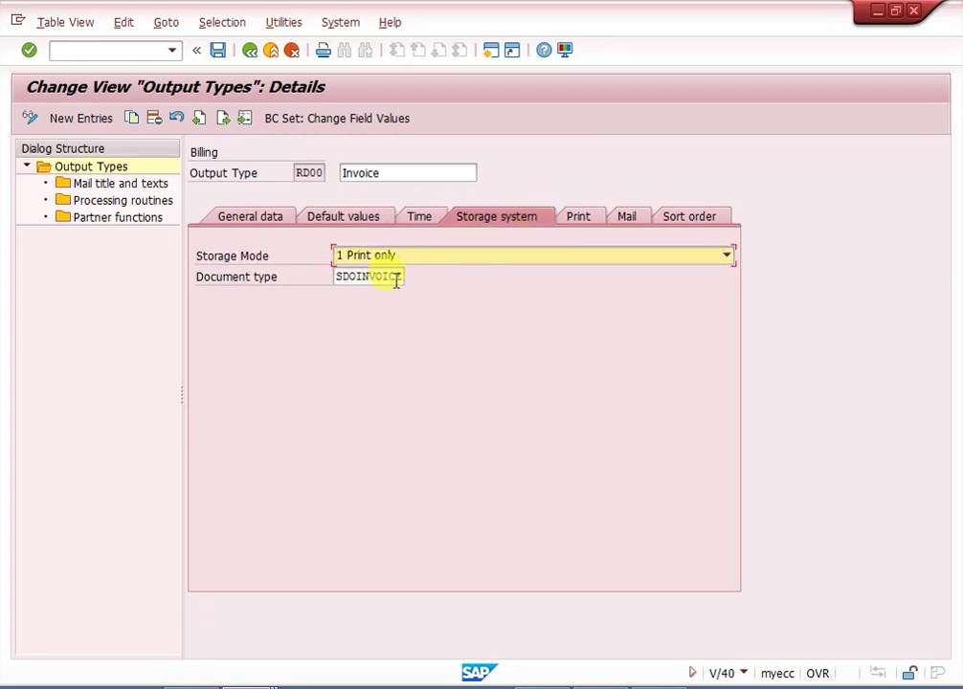
pyautogui.click(431, 256)
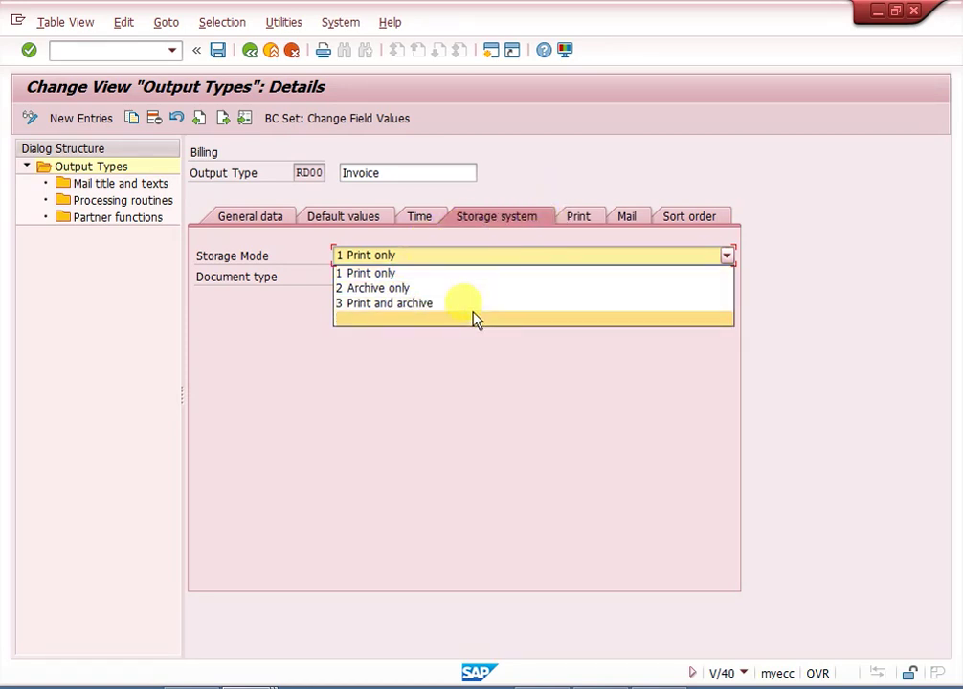
pyautogui.click(595, 223)
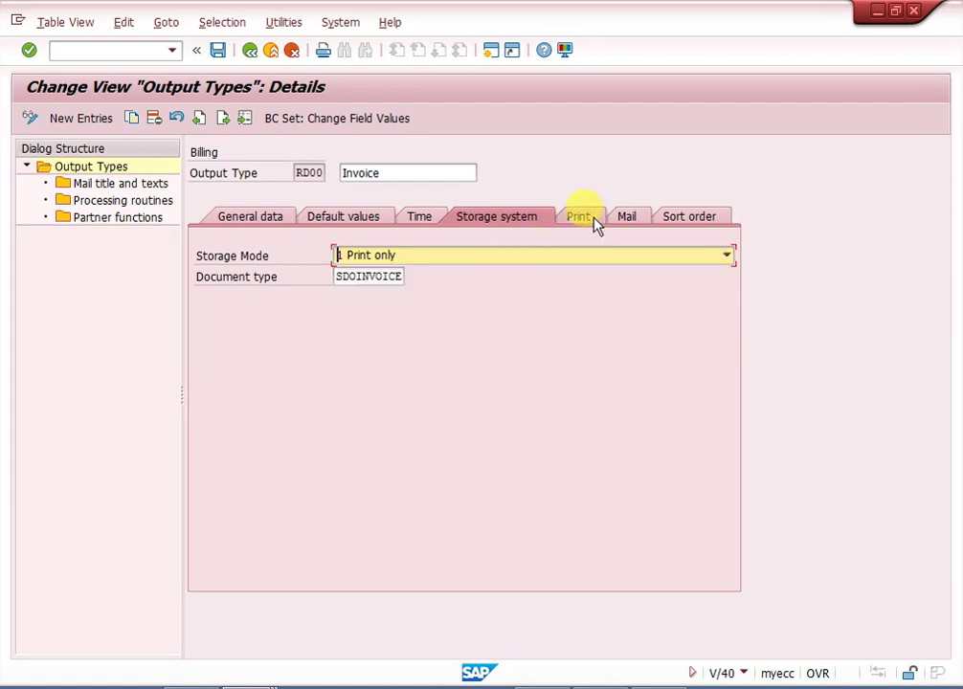
# Step: Review RD00's print parameter options, along with its mail and sort order settings
pyautogui.click(584, 222)
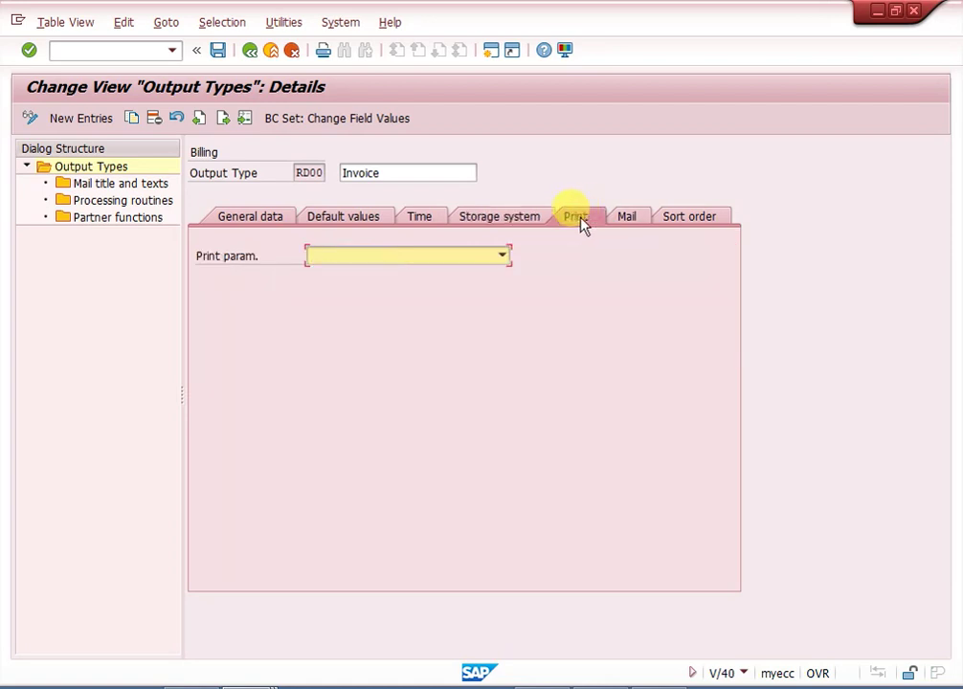
pyautogui.click(460, 264)
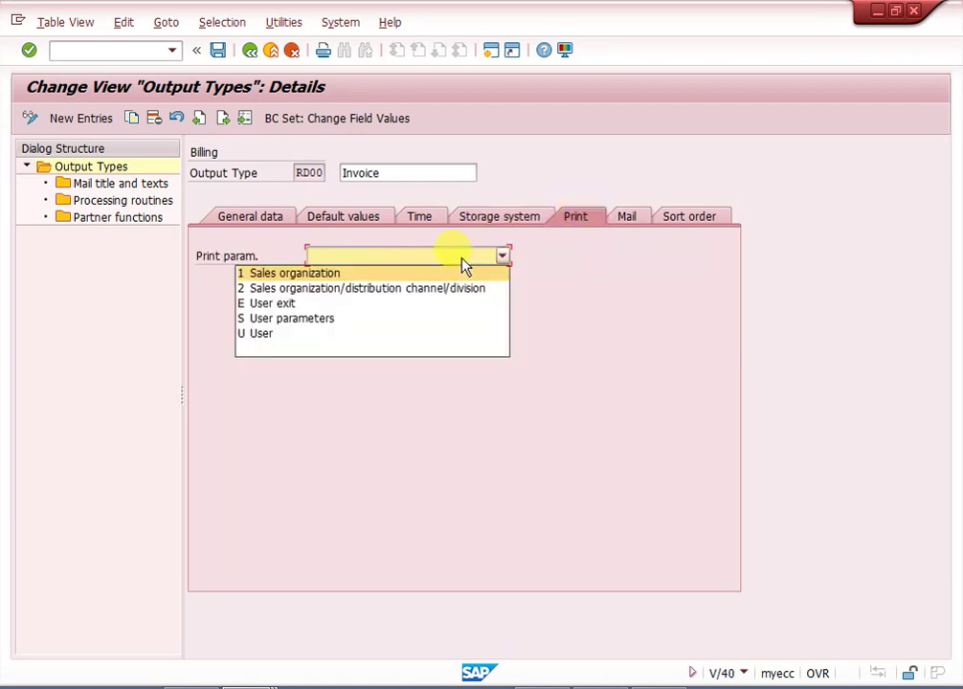
pyautogui.click(584, 271)
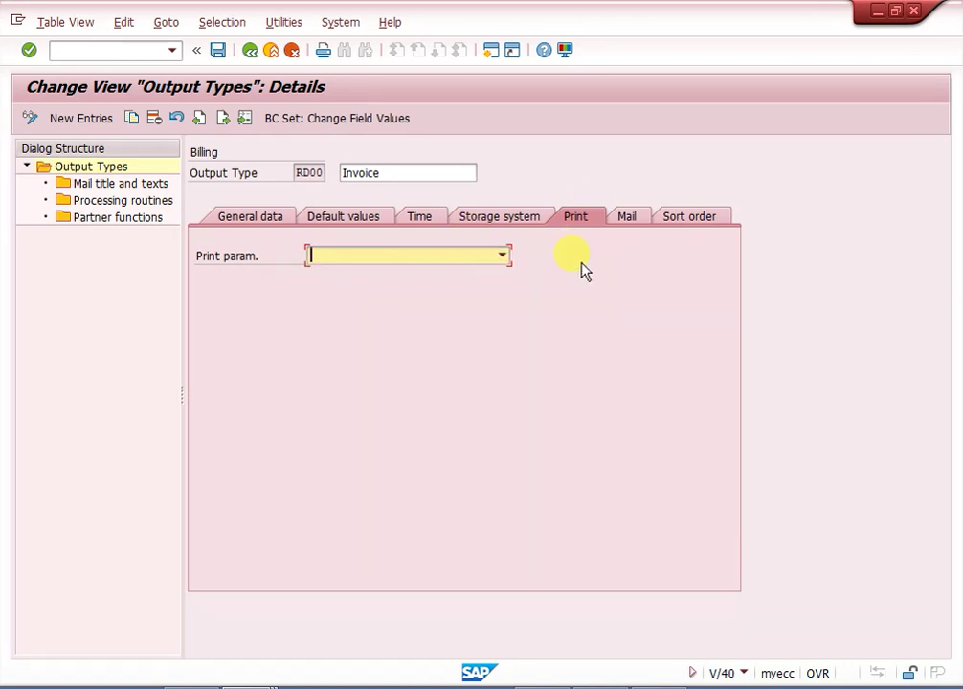
pyautogui.click(503, 257)
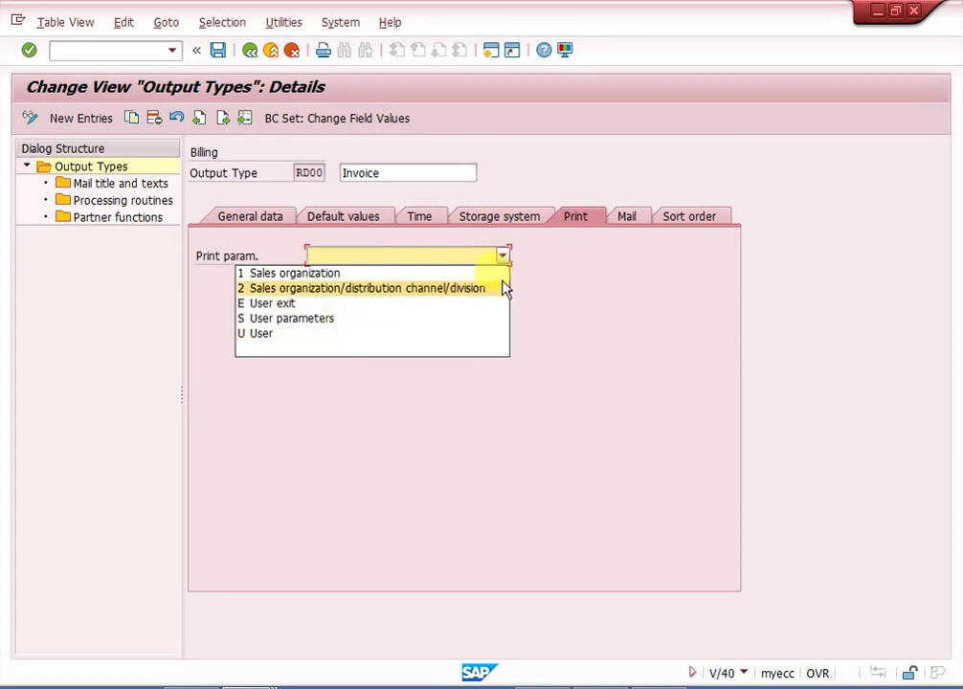
pyautogui.click(597, 245)
pyautogui.click(629, 221)
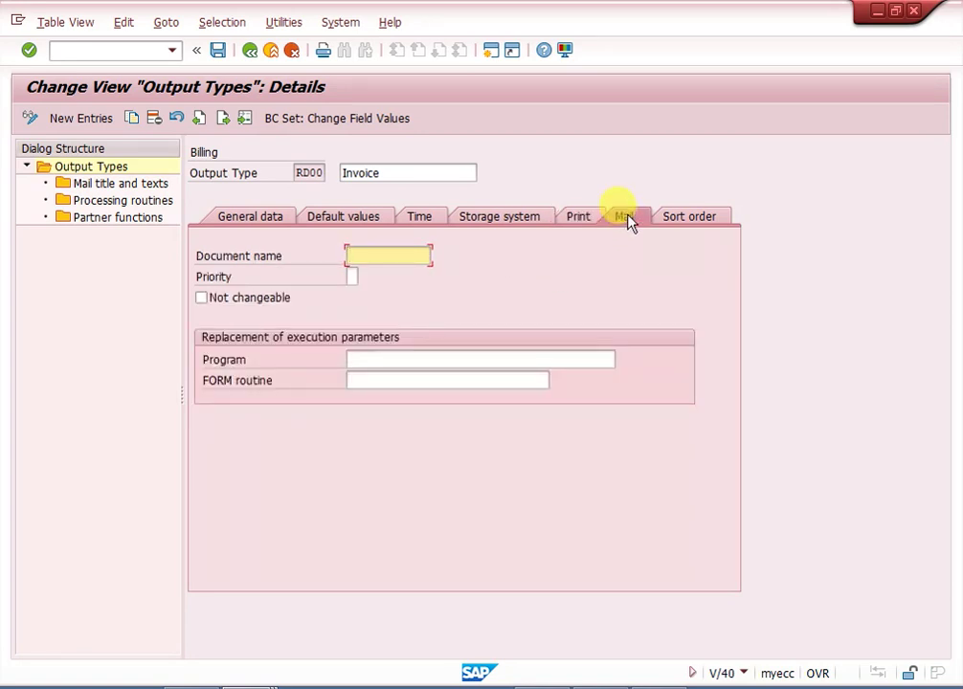
pyautogui.click(686, 218)
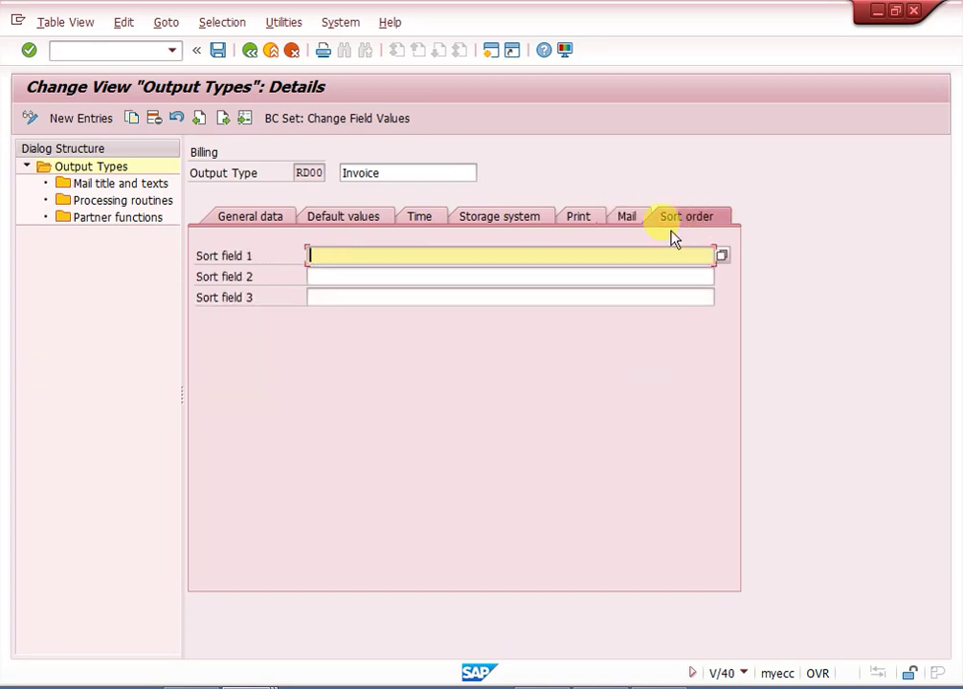
# Step: Display RD00's processing routines and examine the programs and forms assigned to the print output, fax and external send media
pyautogui.click(118, 203)
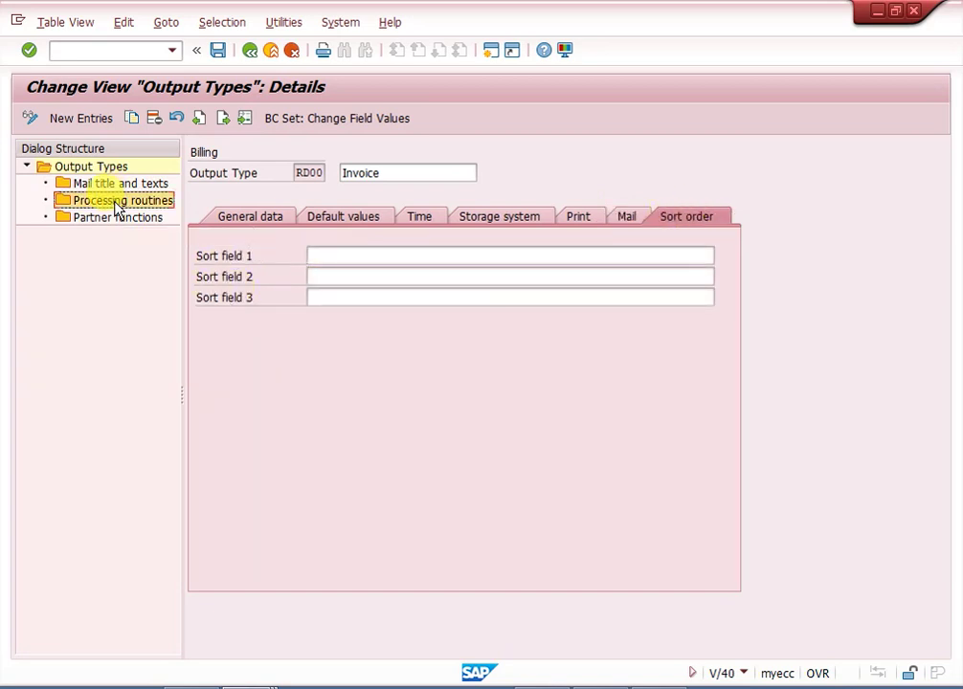
pyautogui.doubleClick(117, 204)
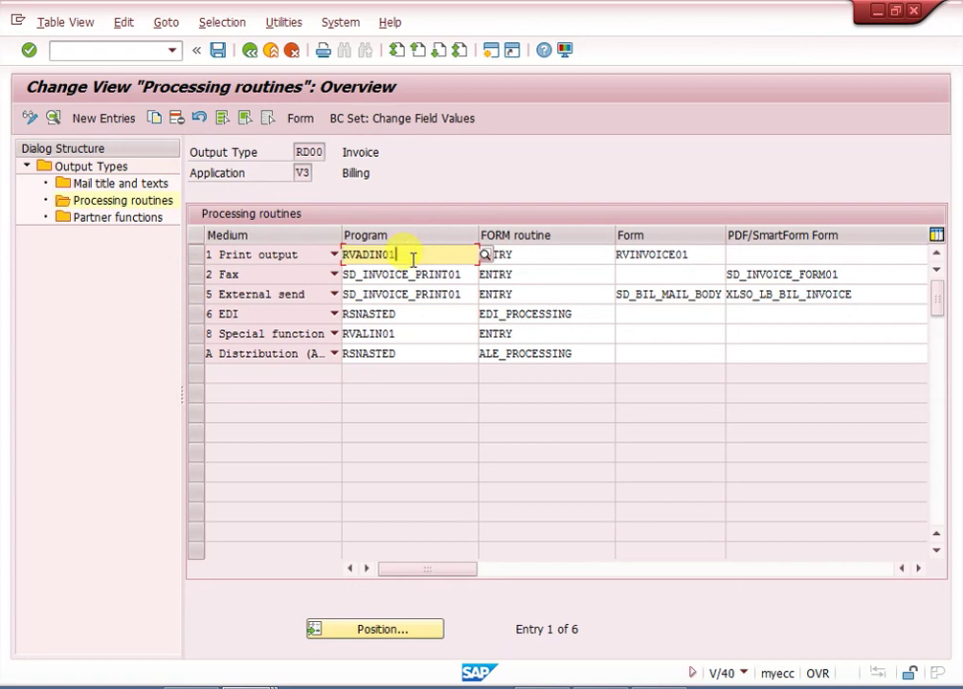
pyautogui.click(697, 273)
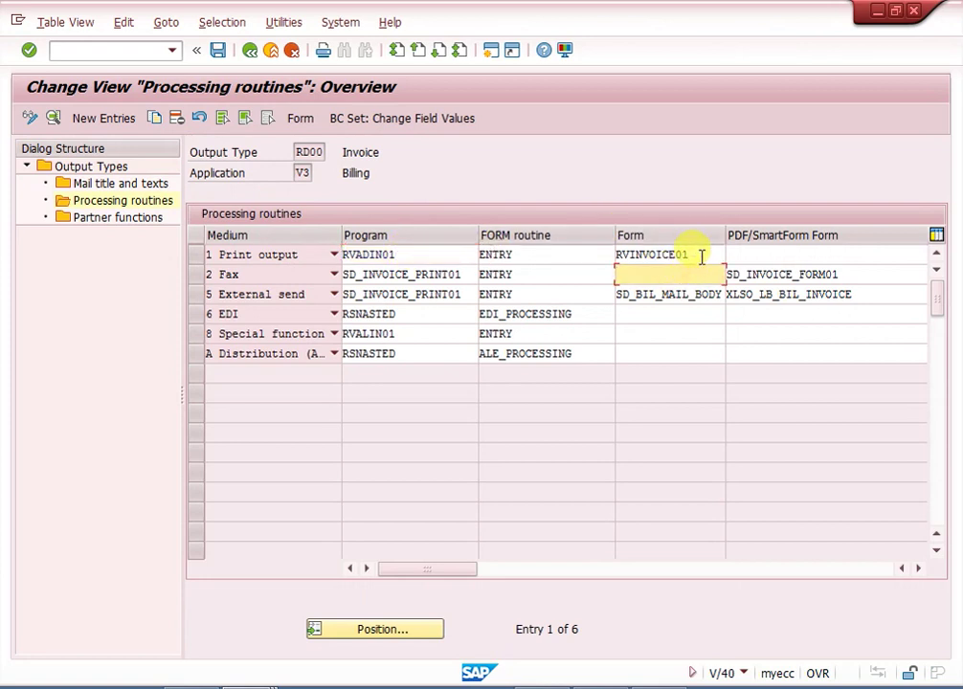
pyautogui.click(701, 253)
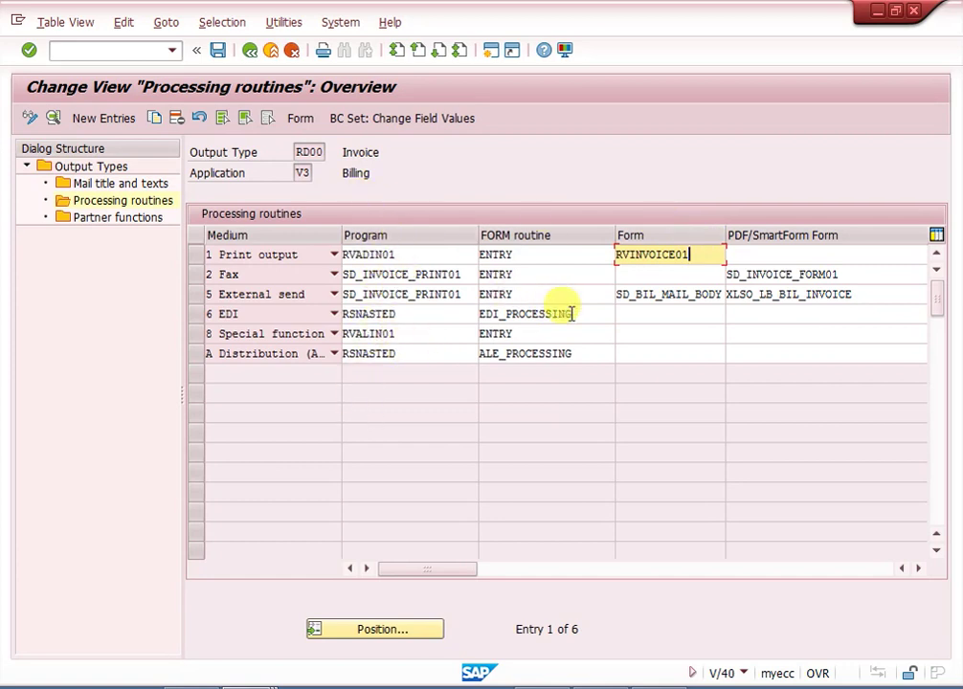
pyautogui.click(451, 254)
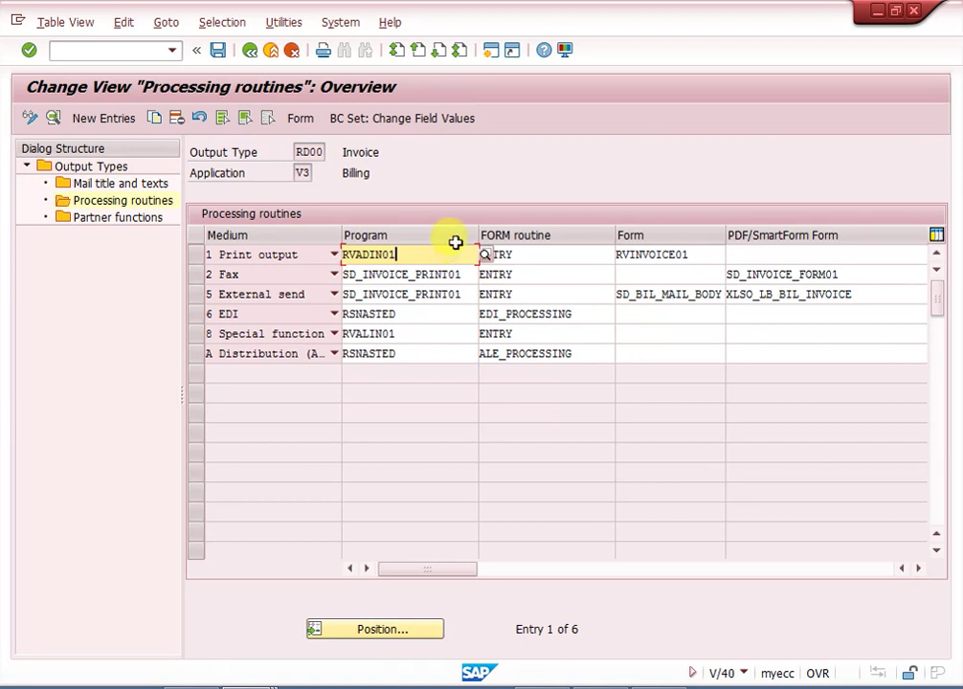
pyautogui.click(684, 256)
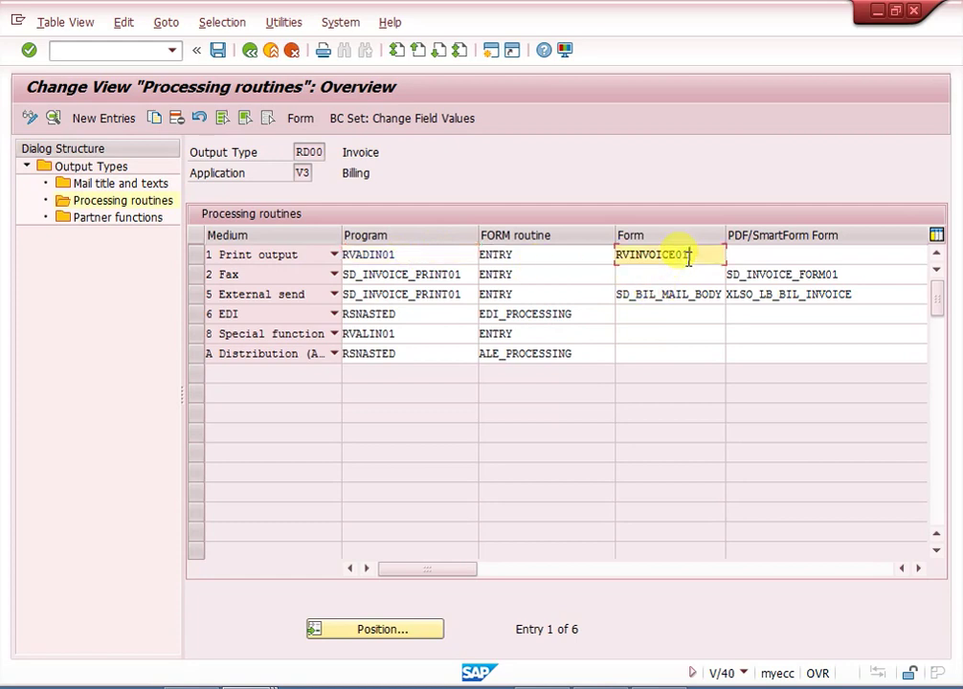
pyautogui.click(417, 253)
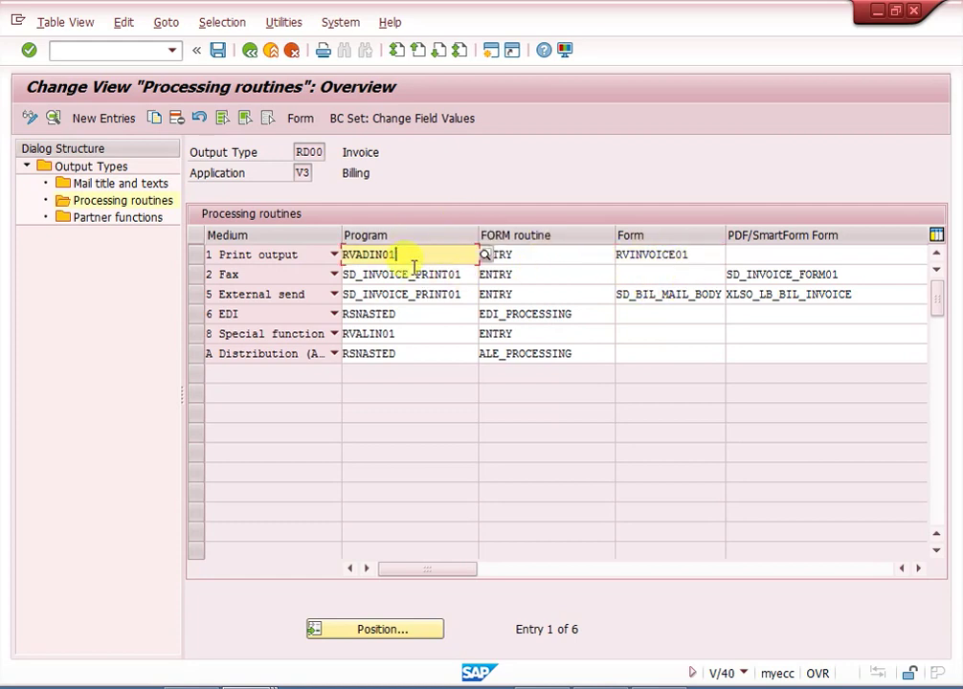
pyautogui.click(466, 275)
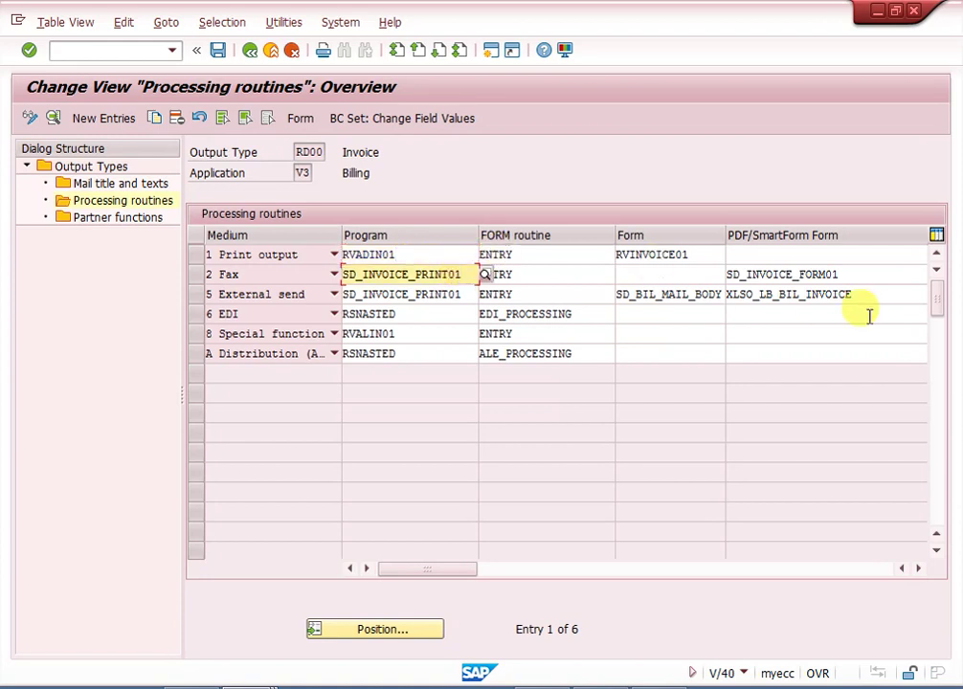
pyautogui.click(864, 273)
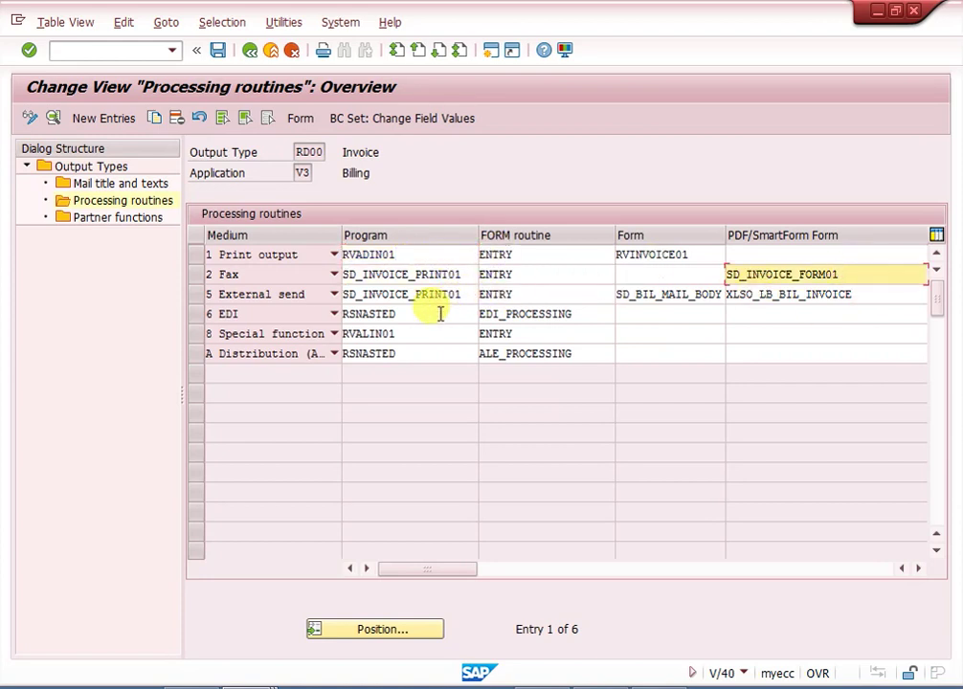
pyautogui.click(463, 297)
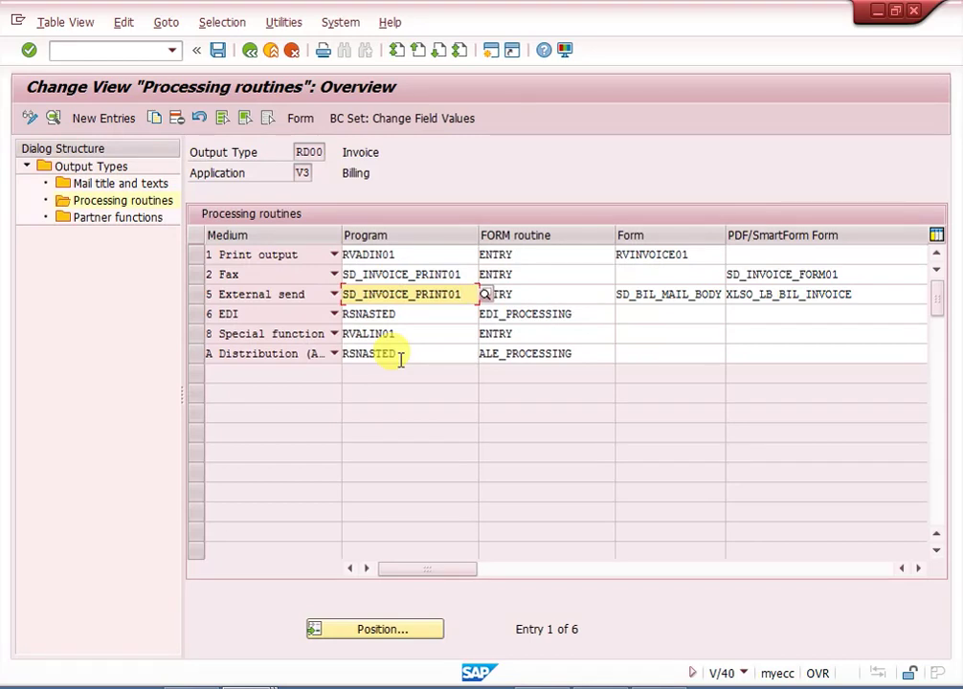
# Step: Return to the implementation guide and open Assign Output Types To Partner Functions for billing documents
pyautogui.click(254, 56)
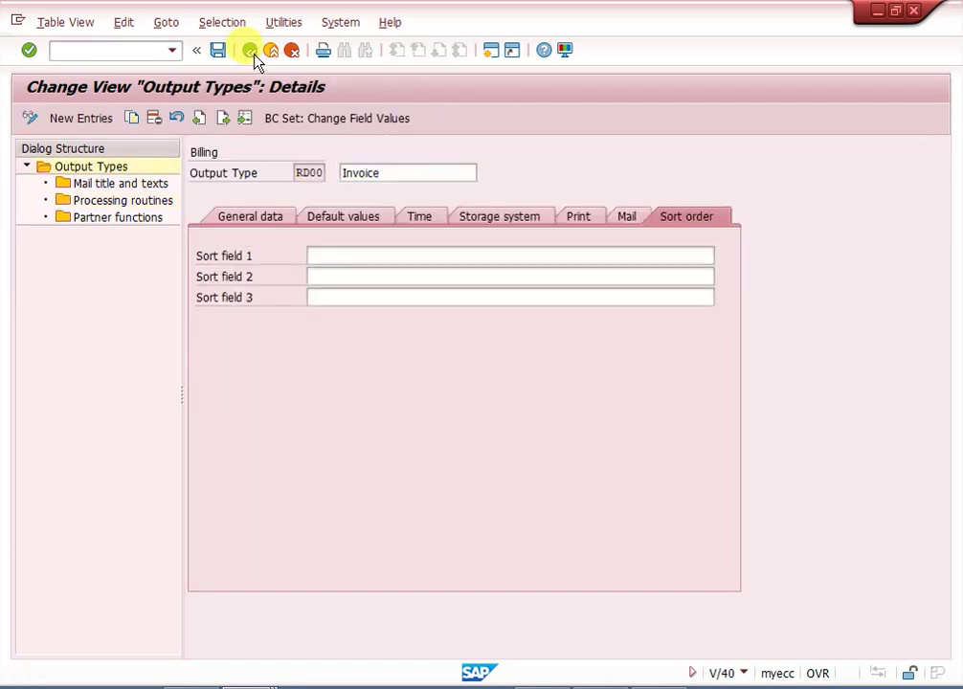
pyautogui.click(254, 56)
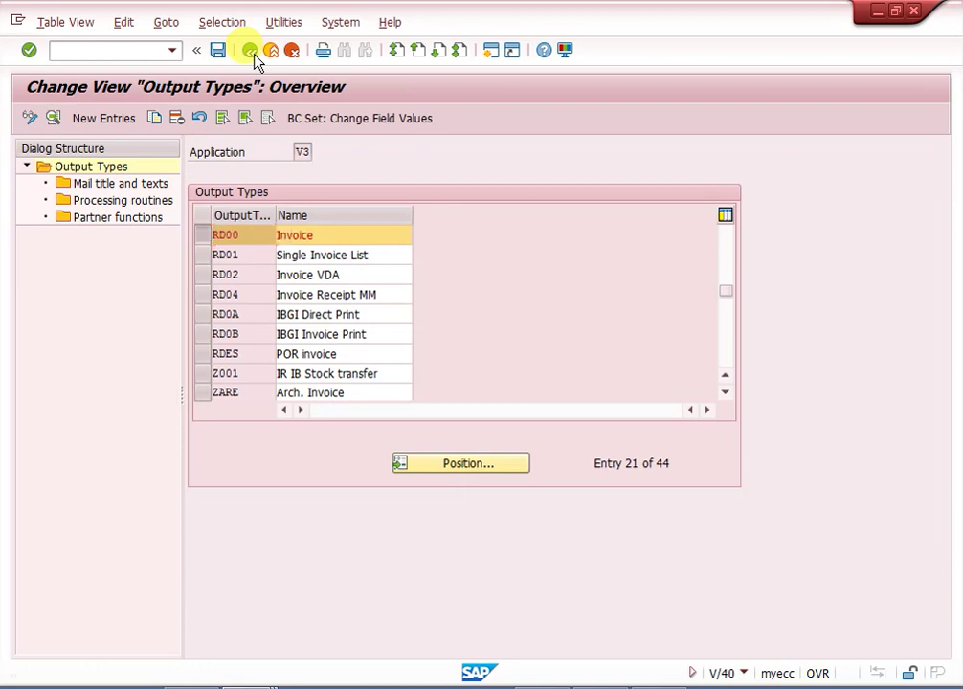
pyautogui.click(254, 57)
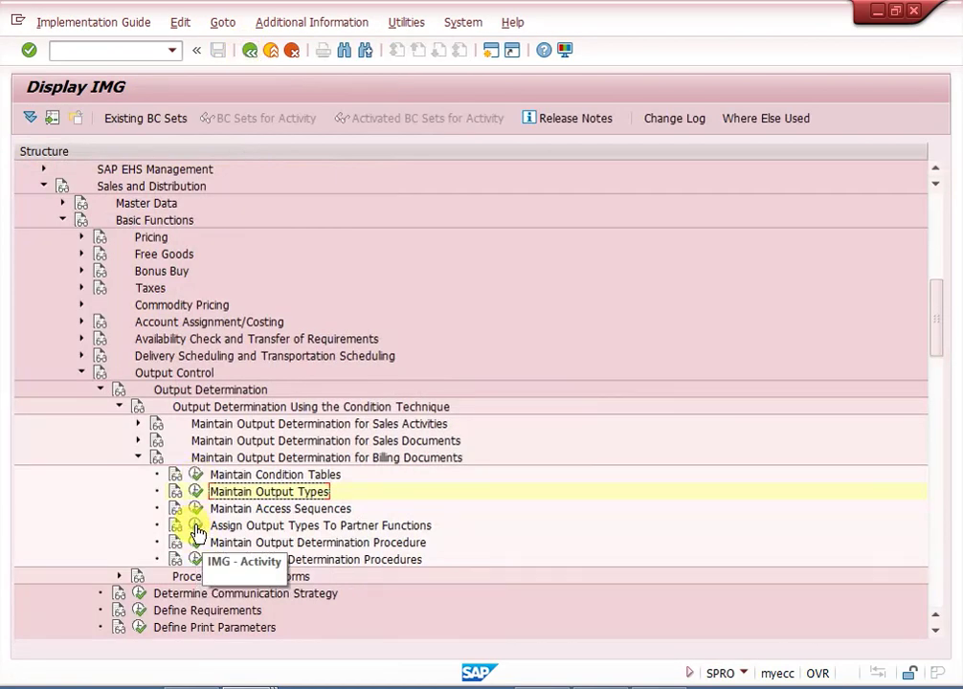
pyautogui.click(197, 529)
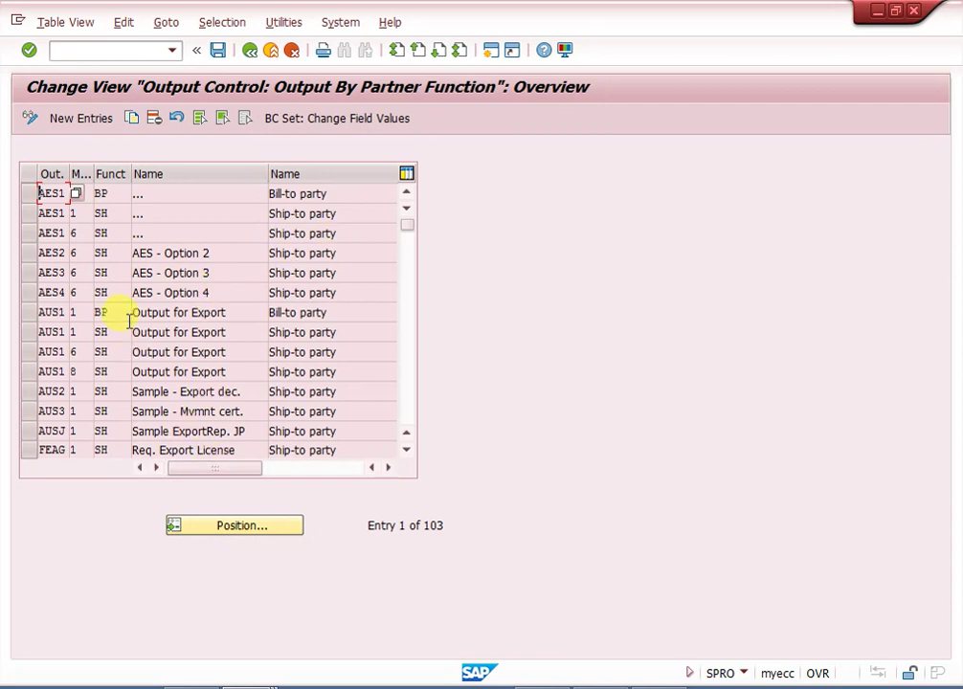
# Step: Position the partner function assignments at output type RD00, check its partner function and return to the implementation guide
pyautogui.click(204, 529)
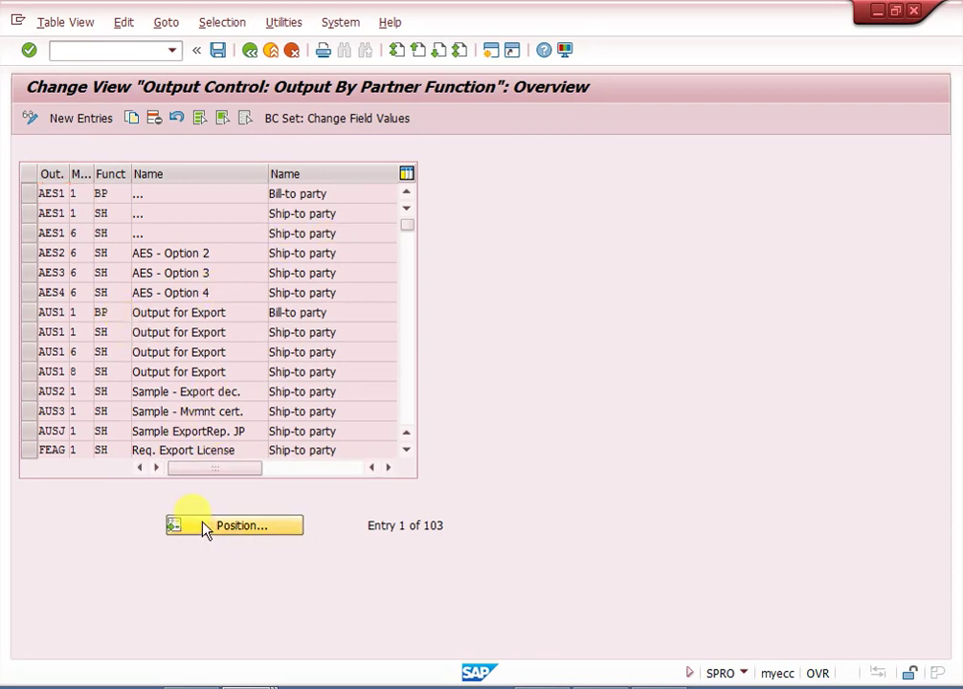
pyautogui.write('rd')
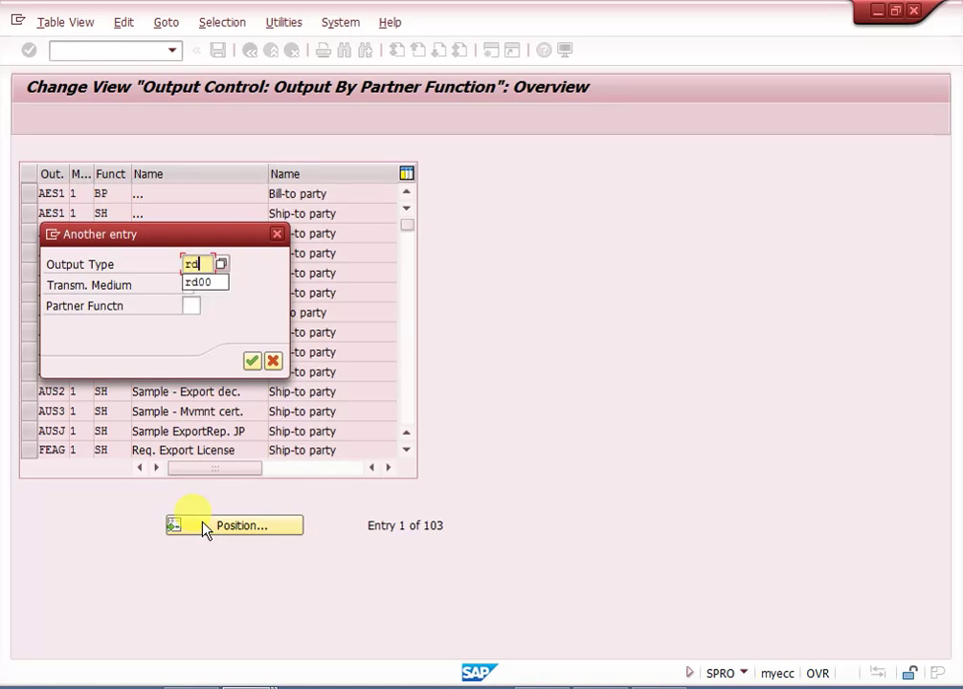
pyautogui.write('00')
pyautogui.press('Return')
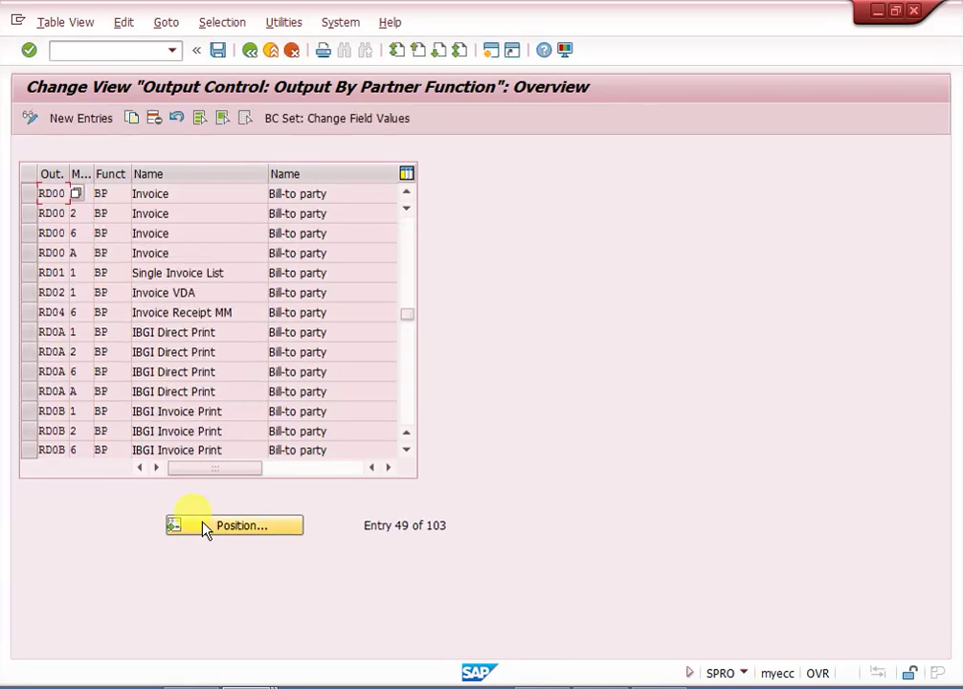
pyautogui.click(118, 191)
pyautogui.click(253, 58)
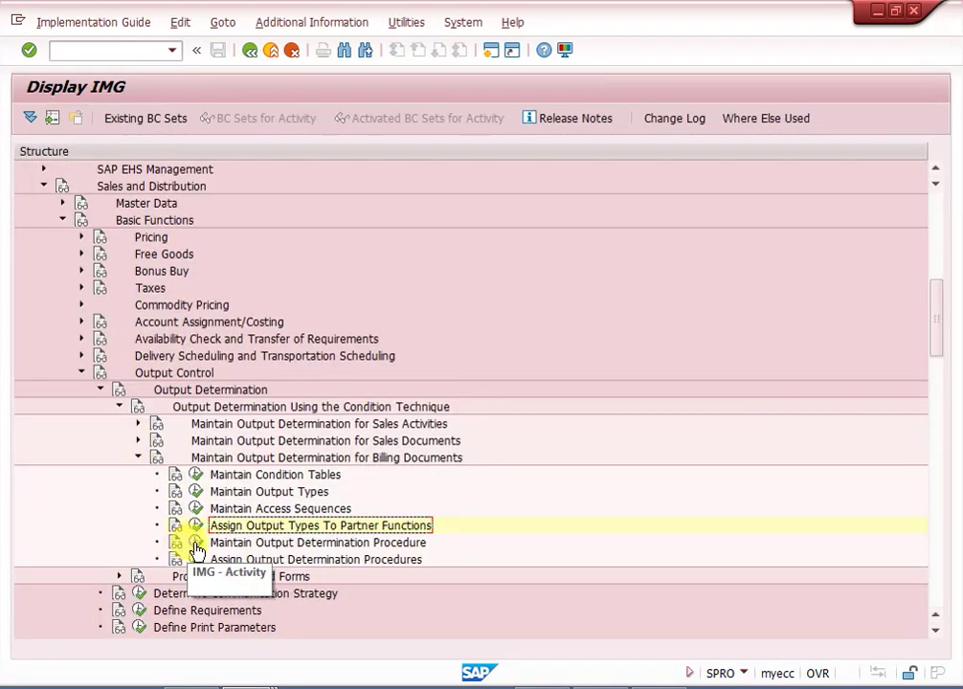
# Step: Open Maintain Output Determination Procedure and display the control data of procedure V10000 (Billing Output)
pyautogui.click(195, 543)
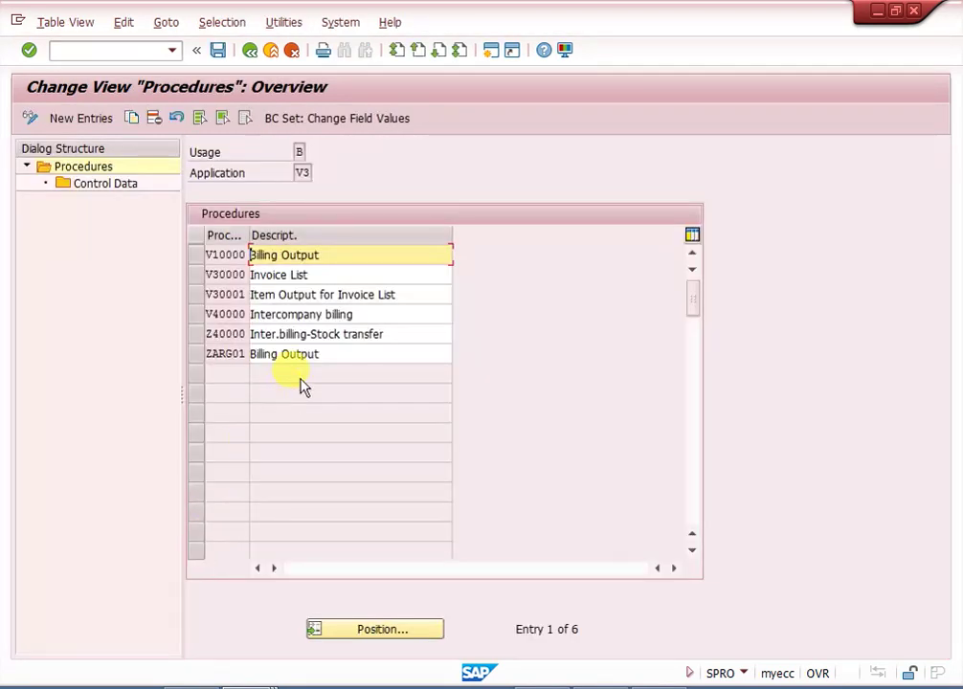
pyautogui.click(202, 260)
pyautogui.doubleClick(111, 185)
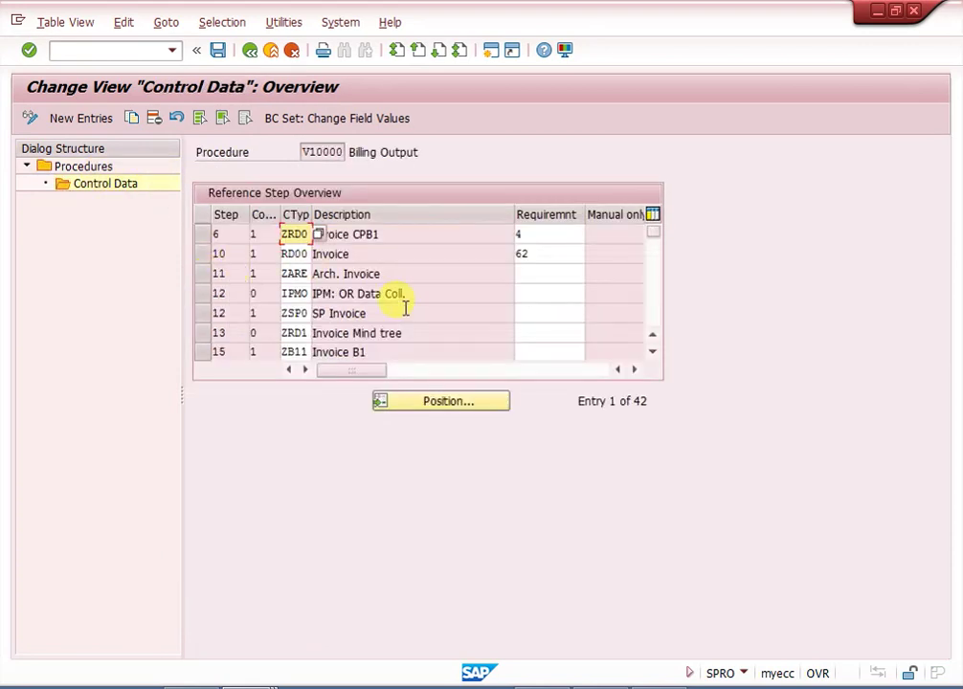
# Step: Examine the requirement assigned to RD00 in procedure V10000 and the available requirement routines, and return to the implementation guide
pyautogui.click(300, 254)
pyautogui.click(563, 253)
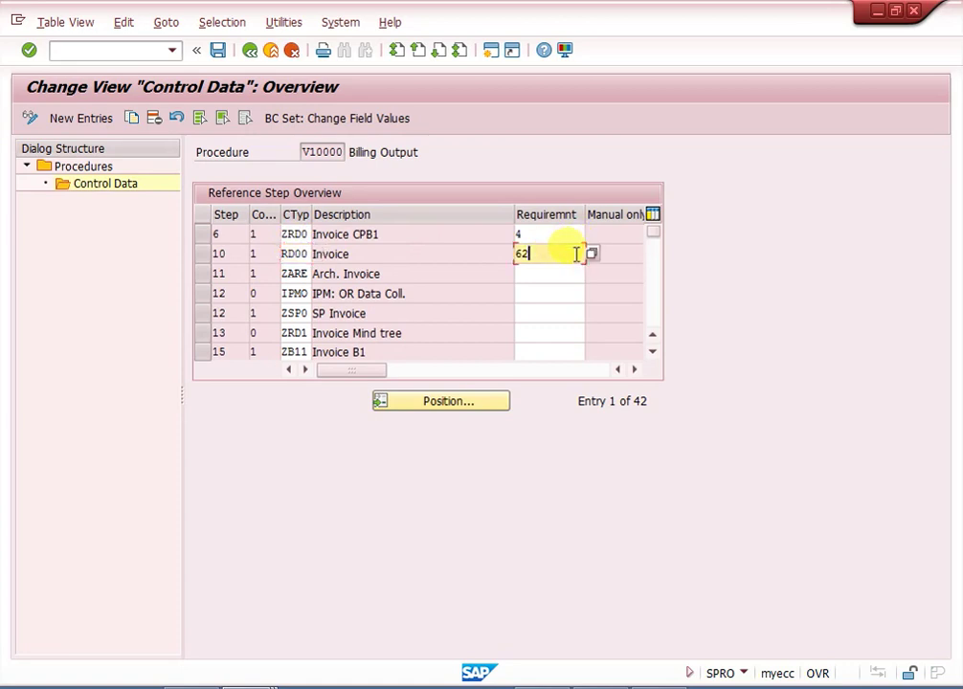
pyautogui.click(591, 254)
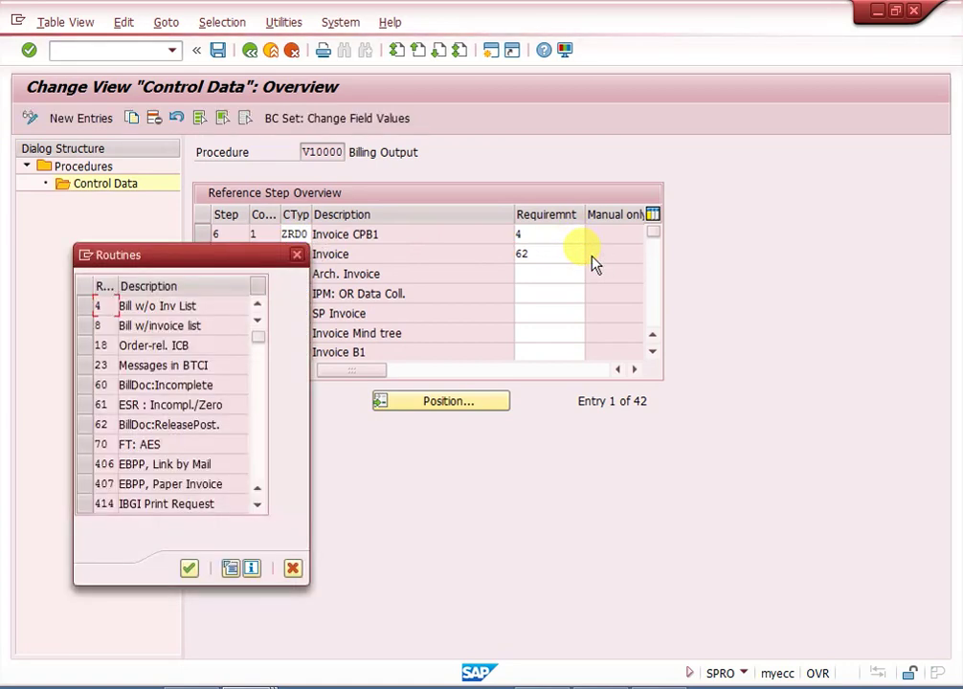
pyautogui.click(294, 254)
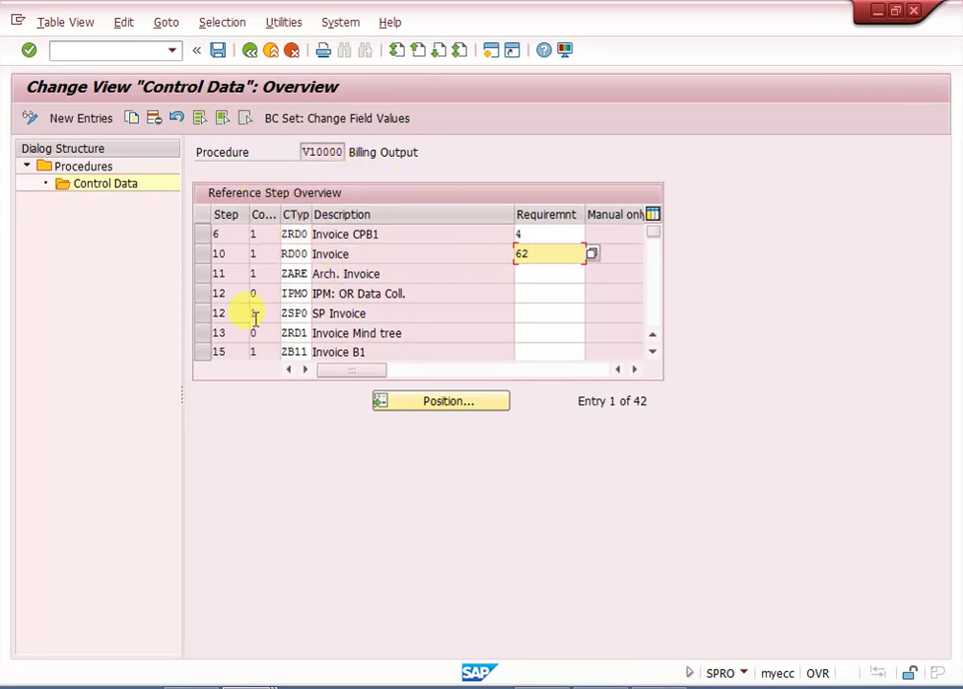
pyautogui.click(249, 50)
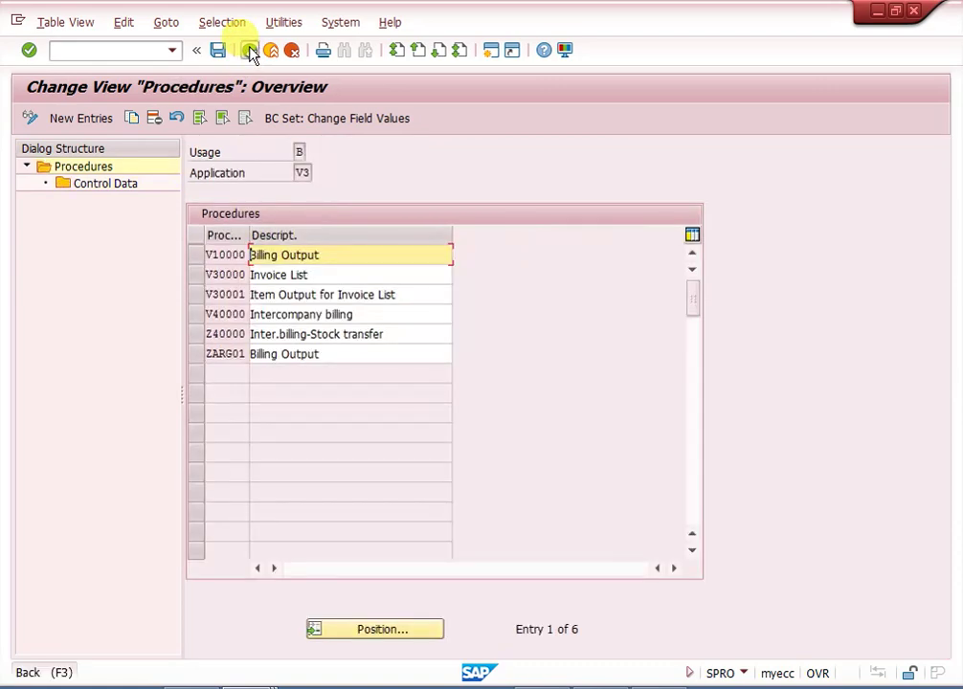
pyautogui.click(249, 50)
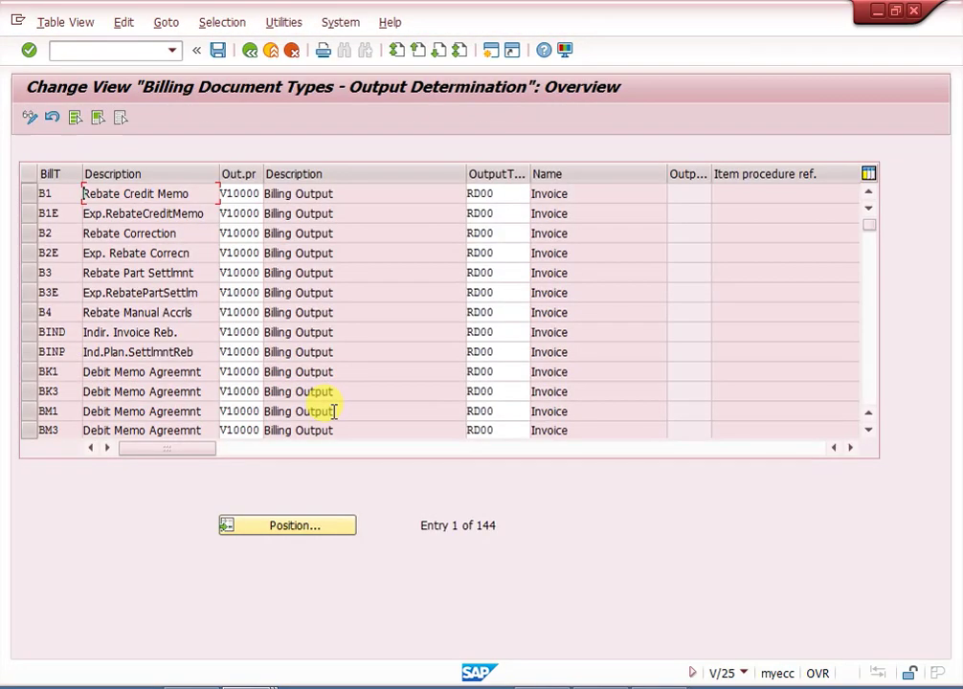
# Step: Position the billing document types at F2 and check the output procedure and output type assigned to it
pyautogui.click(292, 526)
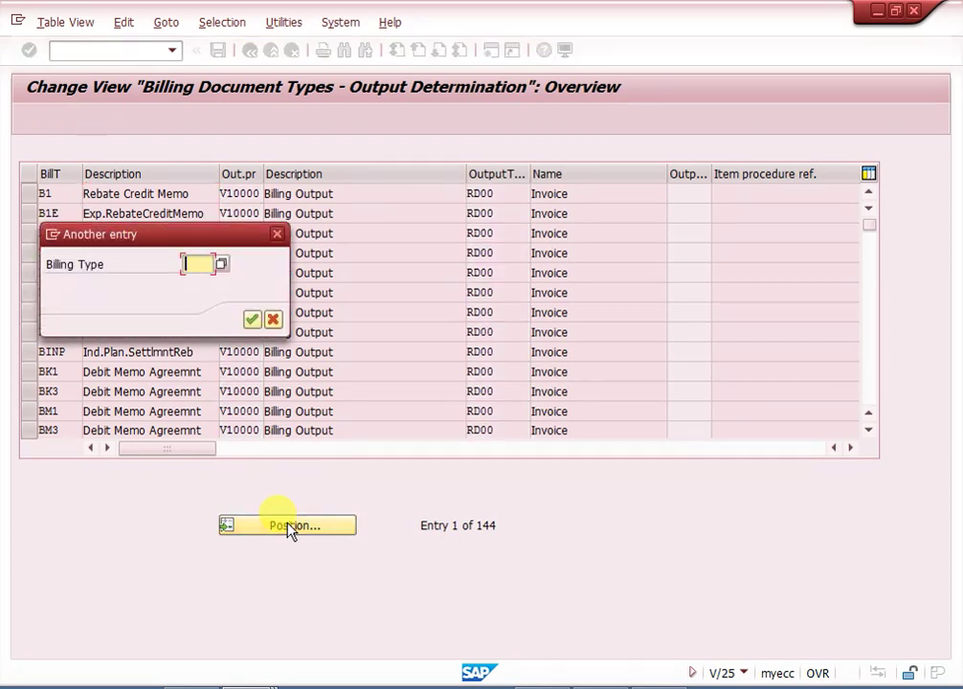
pyautogui.write('f2')
pyautogui.press('Return')
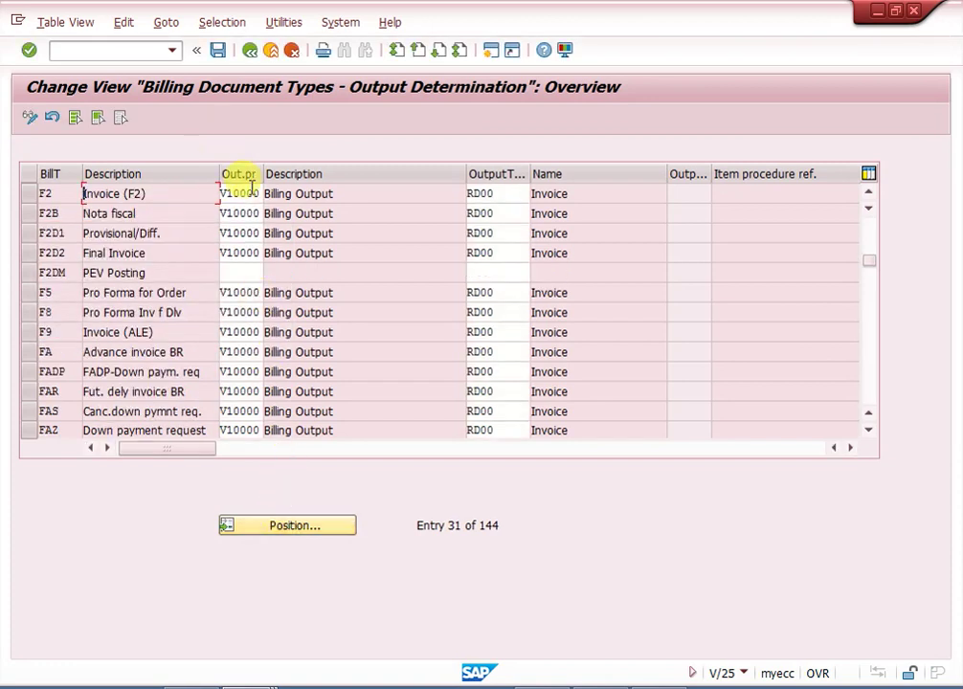
pyautogui.click(242, 192)
pyautogui.click(513, 194)
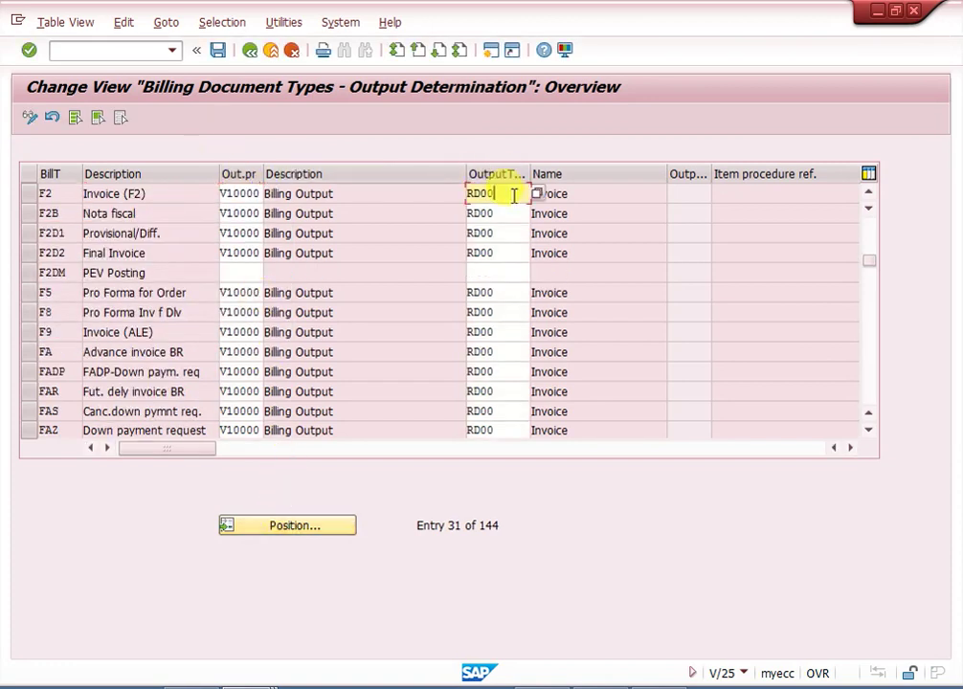